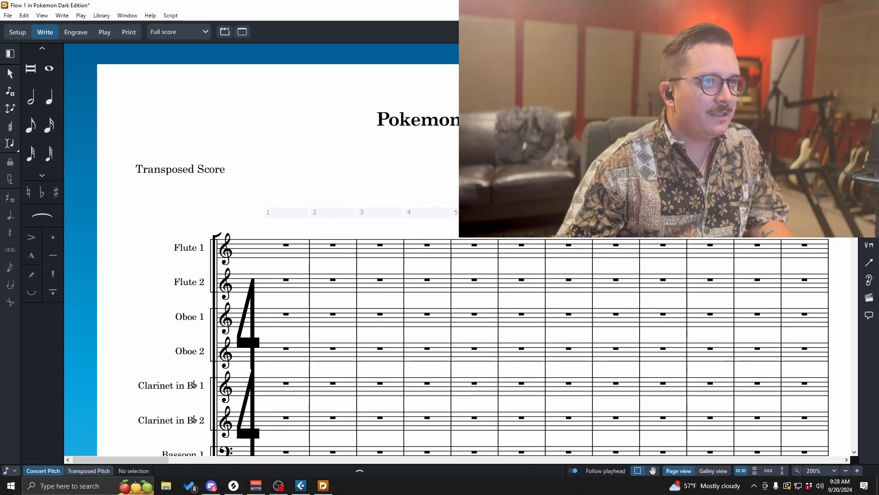
- Inspect the score's staves and the players list, expanding the Flute 2 & Piccolo and doubling entries
scroll(458, 275, down, 5)
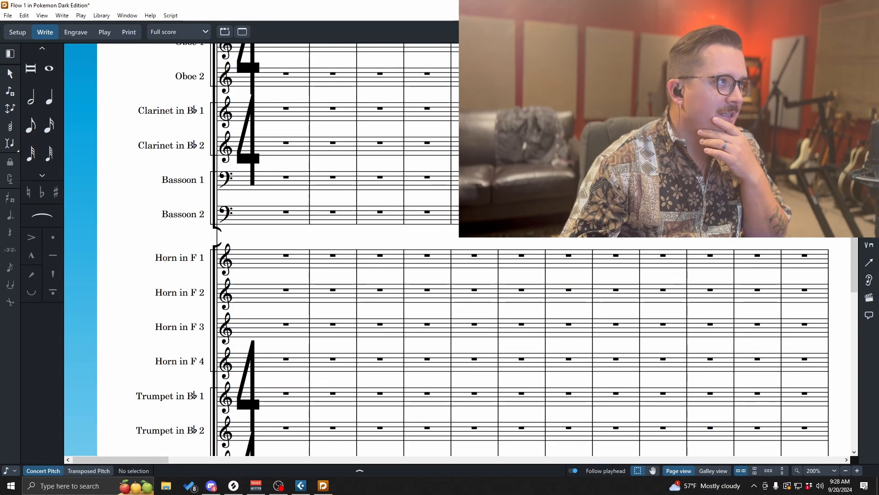
click(18, 32)
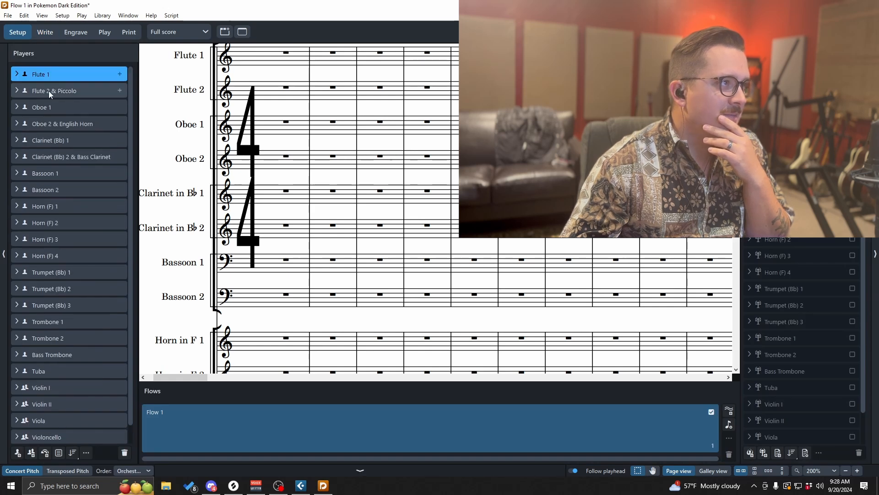
click(17, 92)
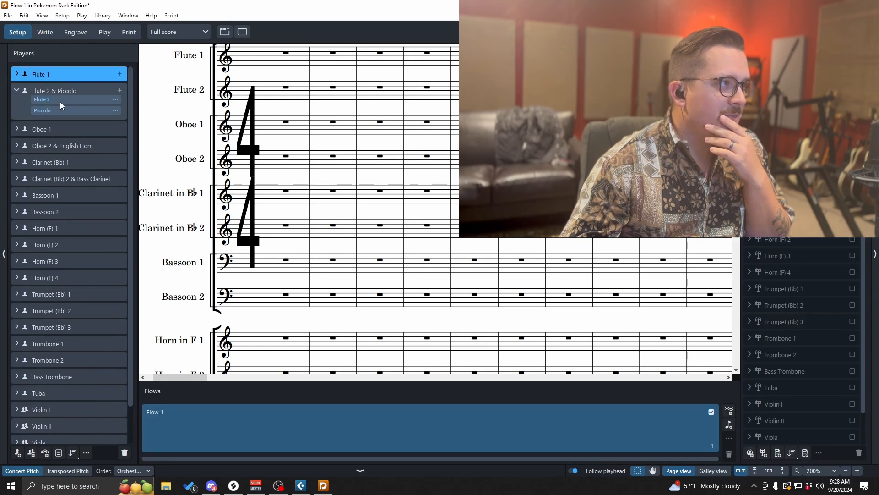
click(17, 90)
click(16, 124)
click(16, 124)
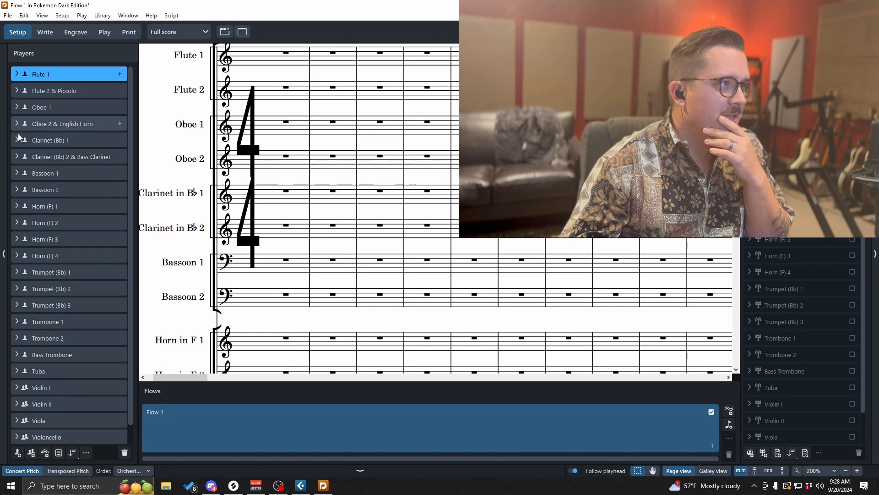
click(17, 158)
click(17, 157)
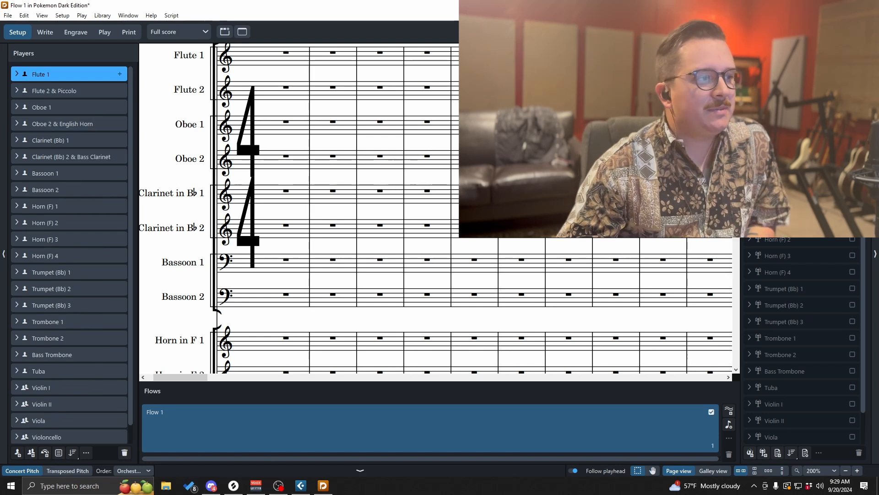
scroll(464, 252, down, 2)
scroll(464, 251, up, 6)
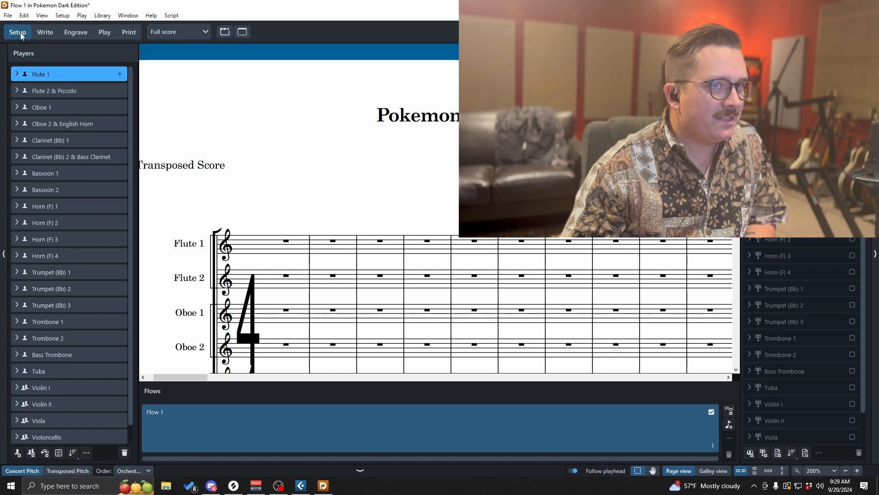
click(43, 32)
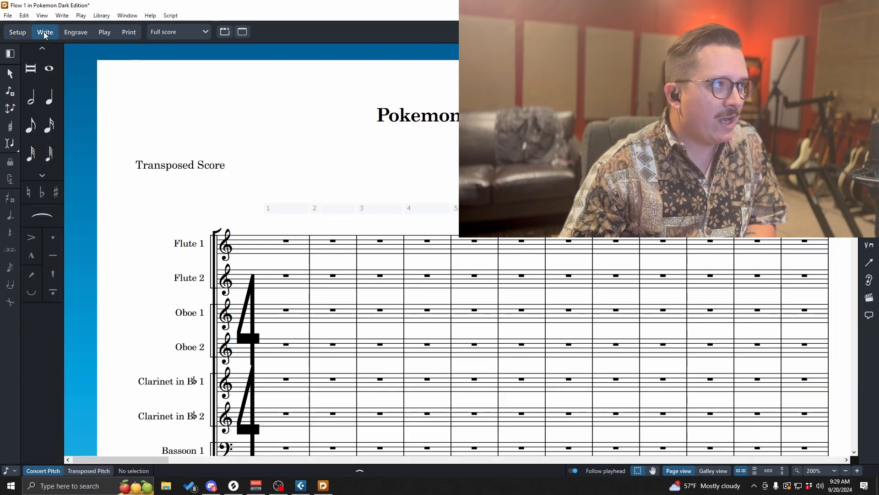
click(71, 33)
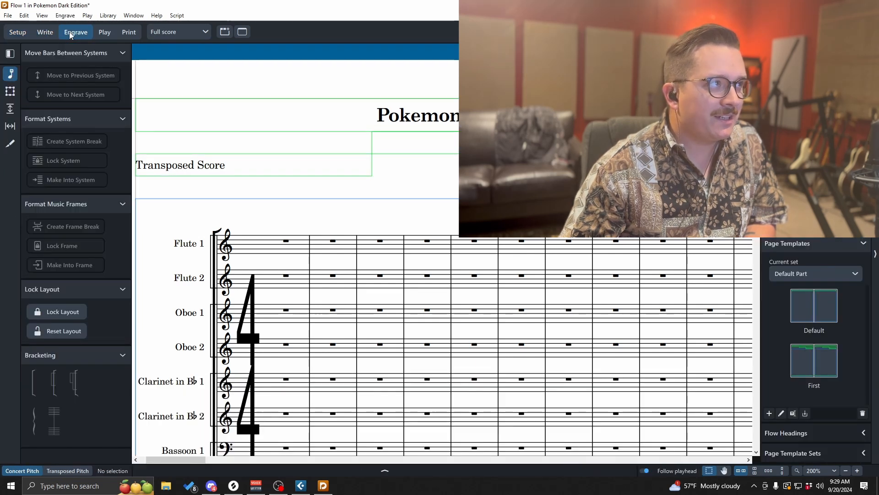
click(128, 32)
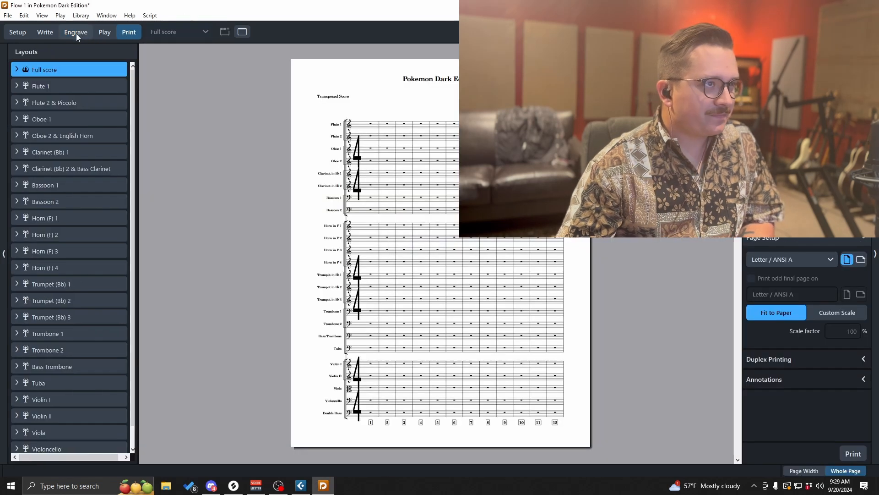
click(76, 34)
click(51, 32)
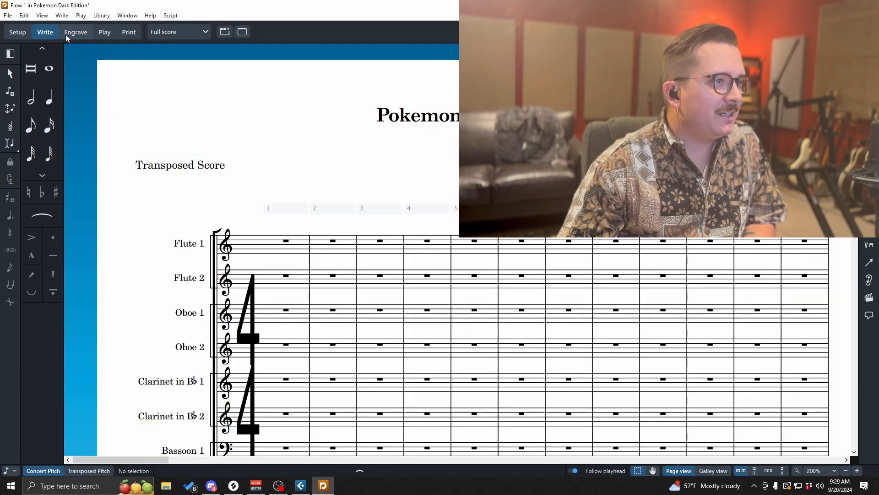
click(18, 35)
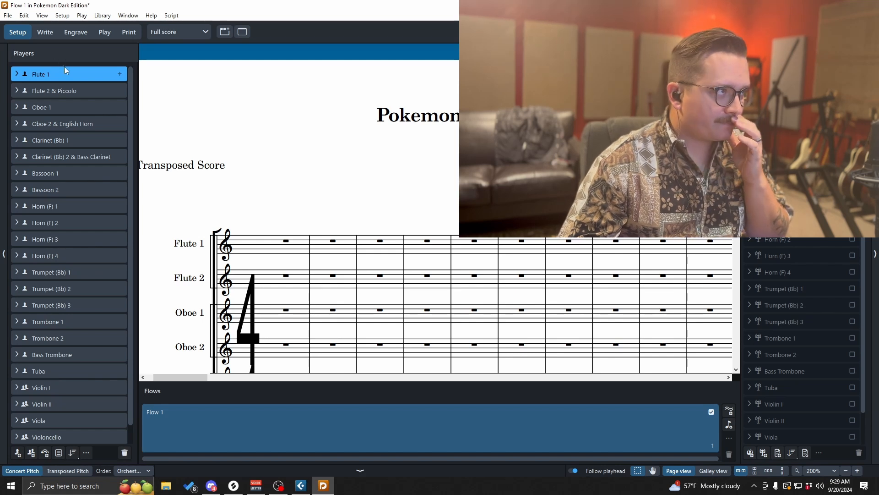
- Import the POKEMON MIDI.mid file from the Desktop into the project as MIDI
click(8, 16)
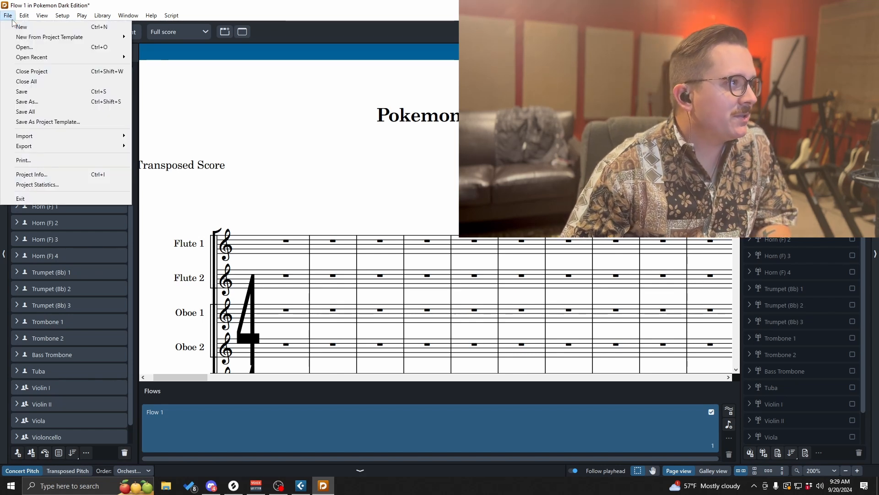
mouse_move(92, 132)
click(179, 147)
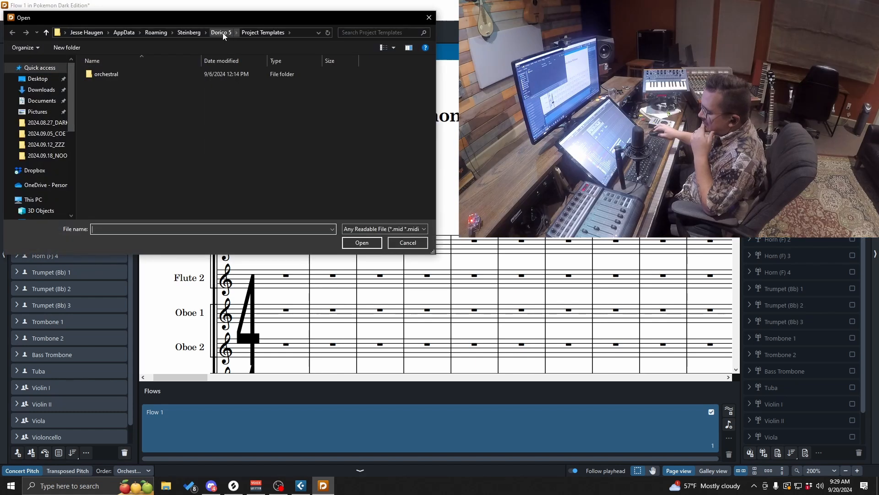
click(38, 78)
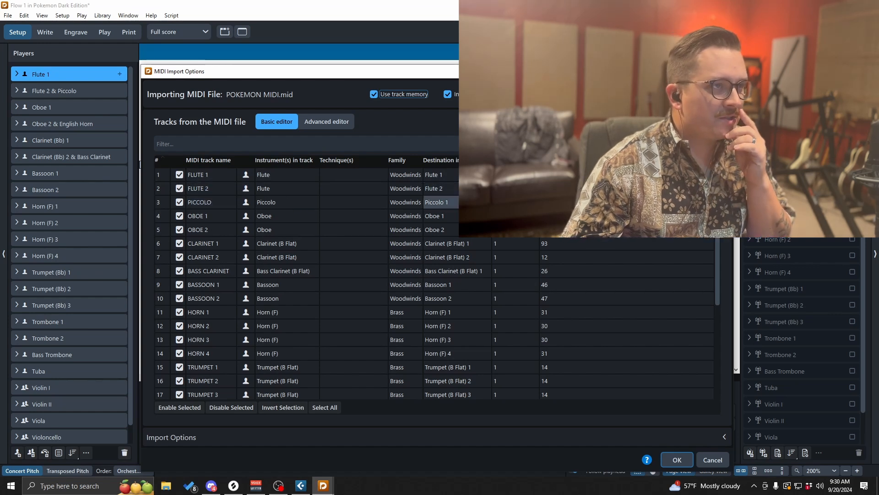
- Review the destination players assigned to the woodwind and brass tracks in the MIDI import list
click(439, 202)
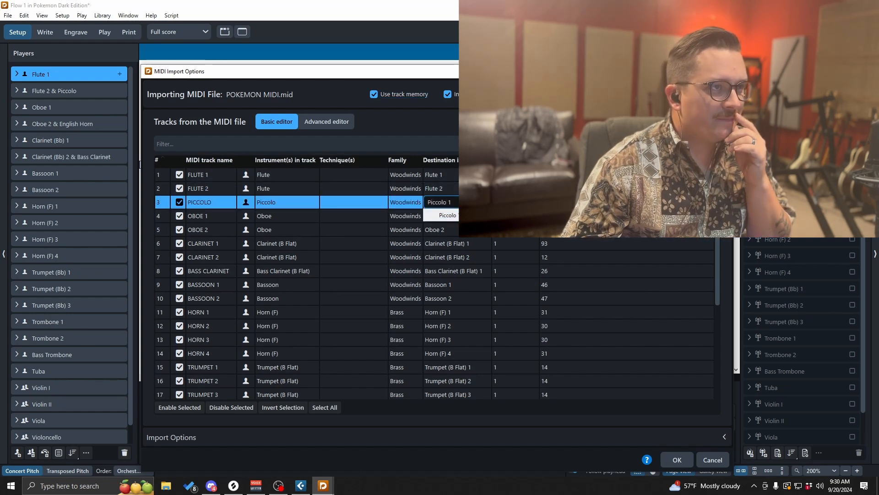
click(278, 214)
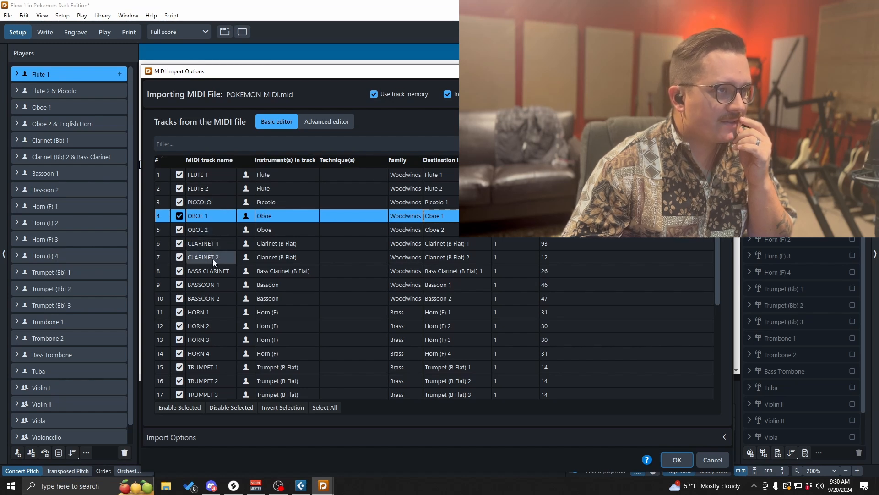
click(213, 270)
double_click(466, 271)
click(466, 272)
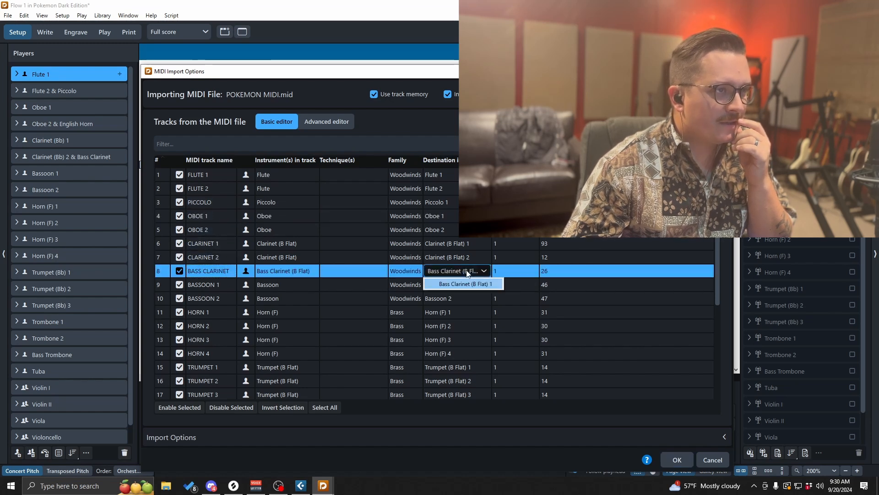
click(466, 272)
scroll(362, 279, down, 2)
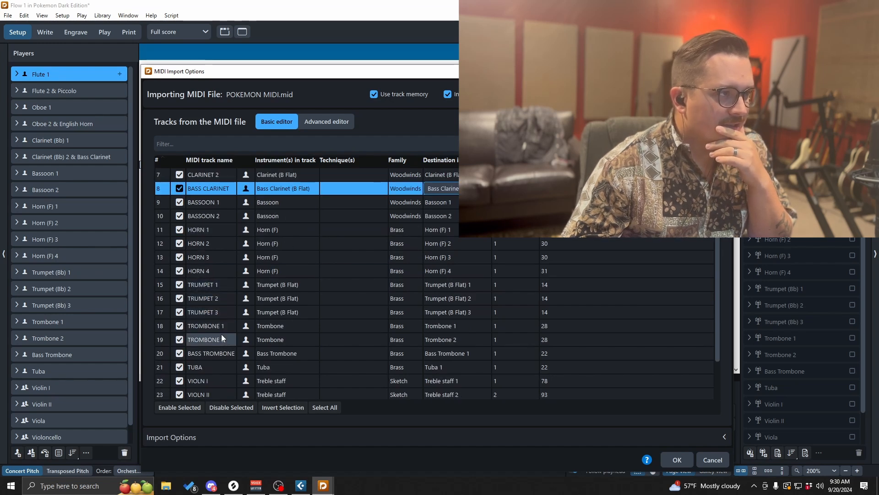
scroll(228, 336, down, 1)
click(459, 315)
click(460, 314)
click(458, 321)
click(460, 326)
click(468, 326)
click(469, 325)
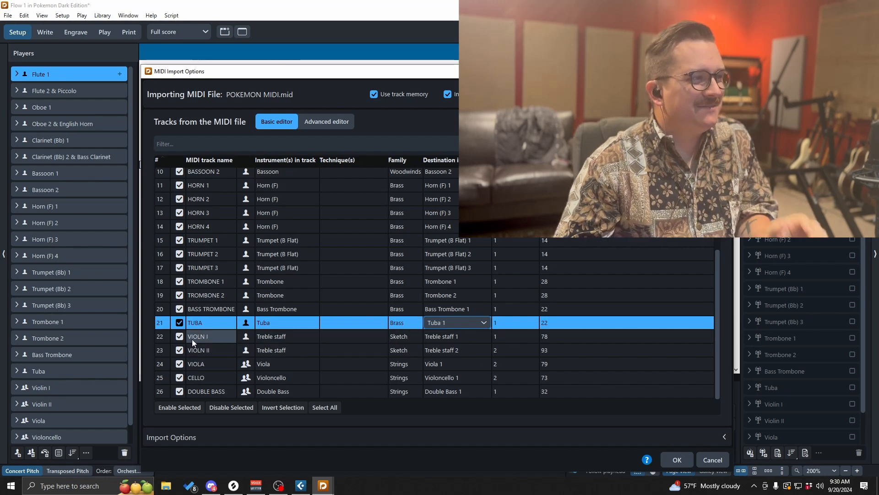
- Change the VIOLN I track's instrument to Violin from the Strings family
double_click(273, 338)
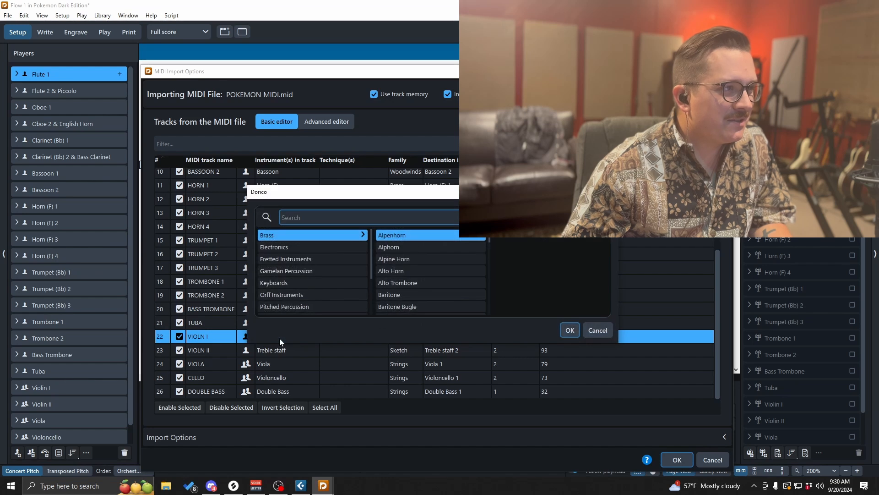
scroll(327, 300, down, 2)
click(320, 282)
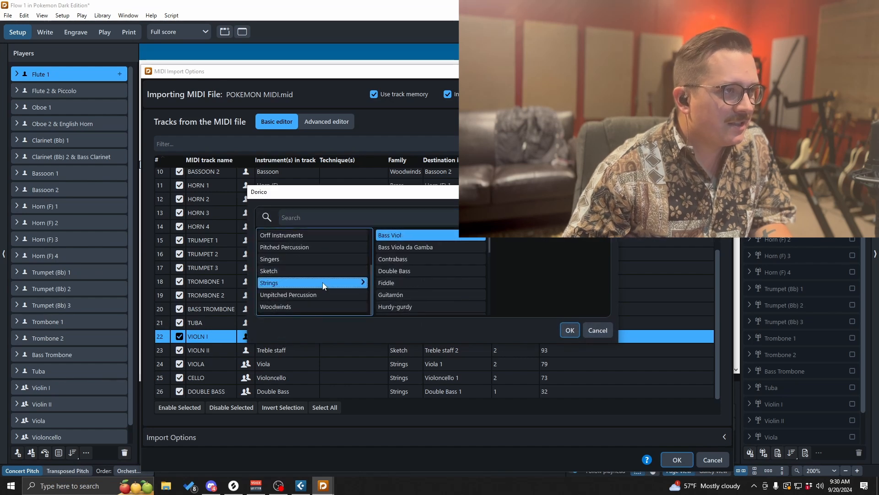
scroll(419, 282, down, 5)
click(420, 284)
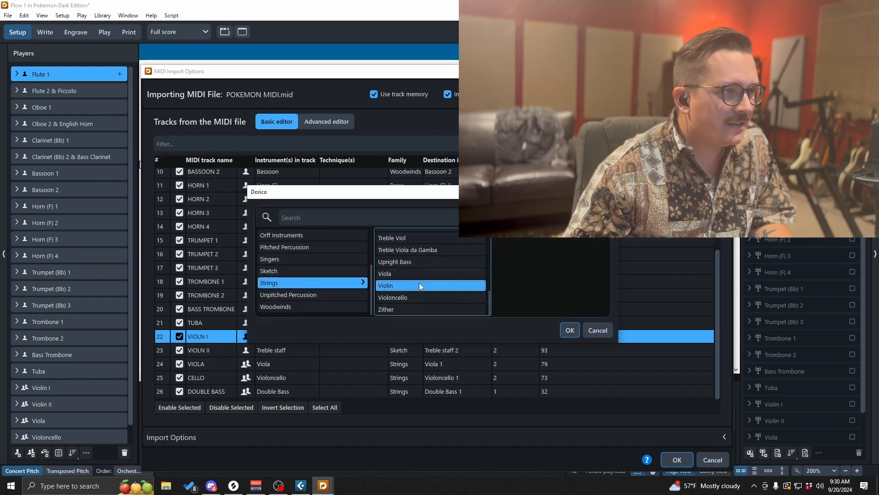
click(570, 330)
- Make the violin tracks section players and set VIOLN I's destination to Violin 1
click(467, 338)
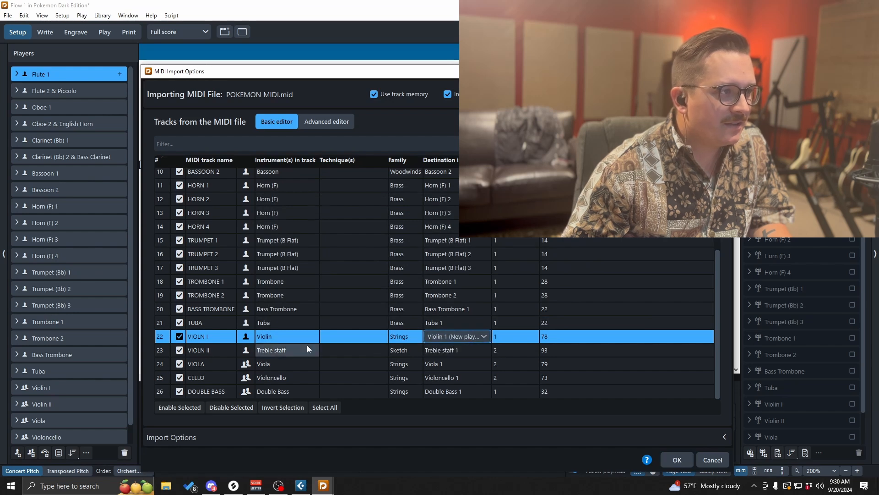
click(245, 340)
click(246, 350)
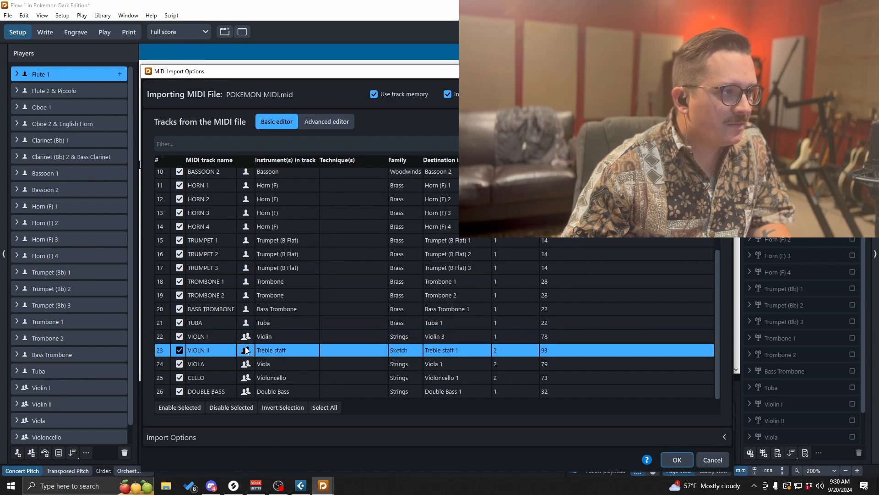
click(433, 338)
click(468, 336)
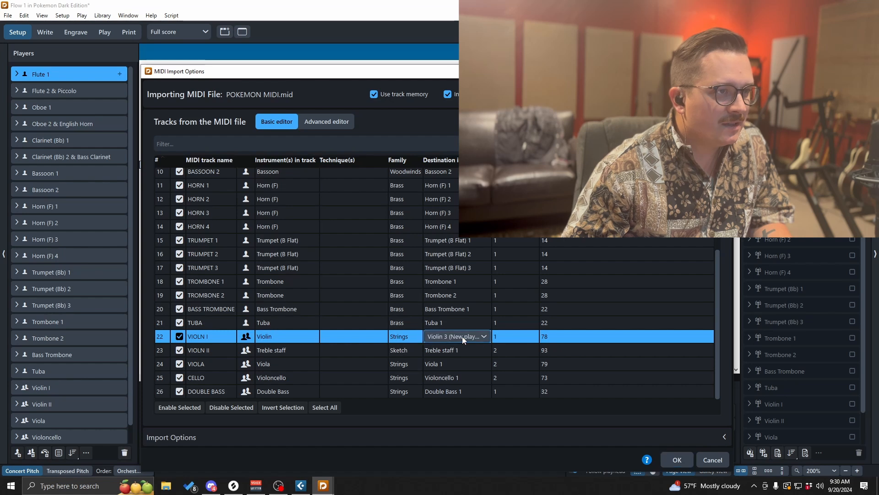
click(463, 336)
click(472, 347)
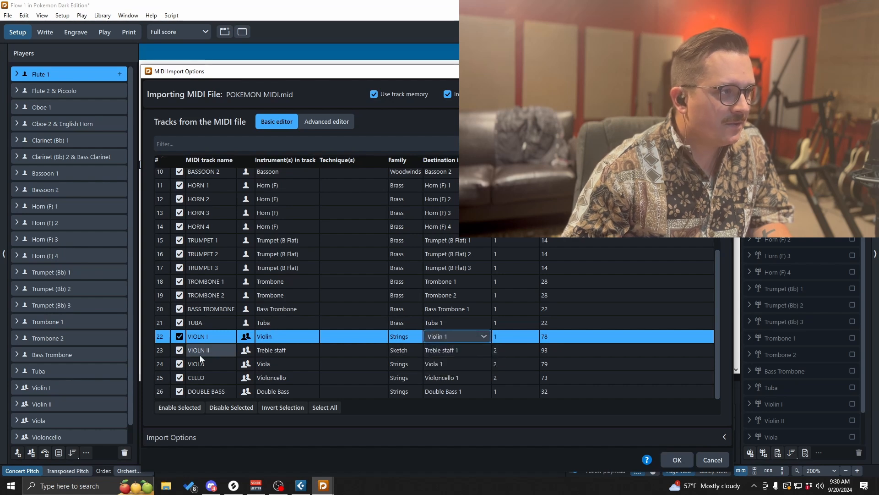
- Change the VIOLN II track's instrument to Violin and set its destination to Violin 2
click(271, 351)
click(272, 351)
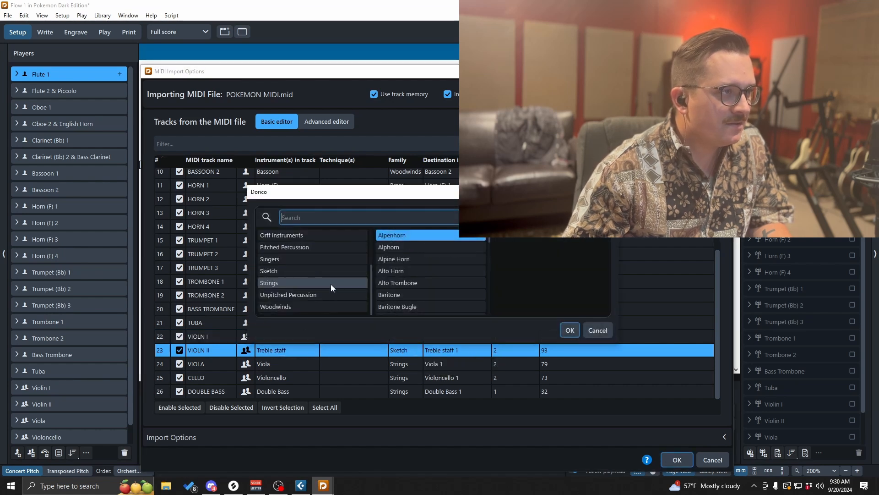
click(330, 284)
scroll(415, 287, down, 5)
scroll(416, 290, down, 2)
click(411, 285)
click(572, 332)
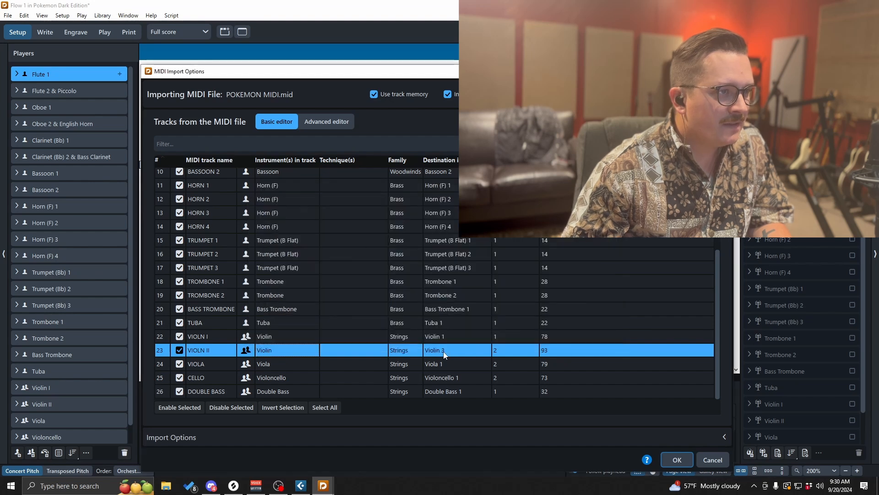
click(482, 350)
click(483, 351)
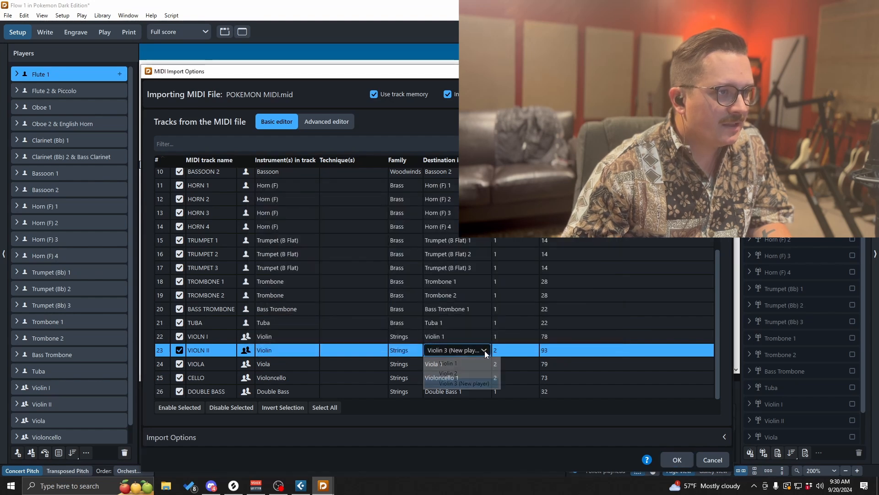
click(464, 371)
- Check the destination players of the remaining string and brass tracks, then open the import options
click(453, 364)
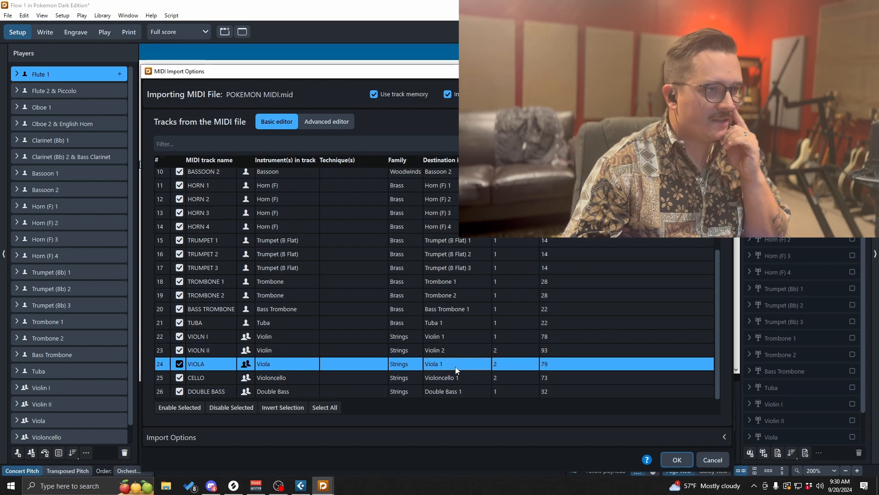
click(478, 366)
click(472, 373)
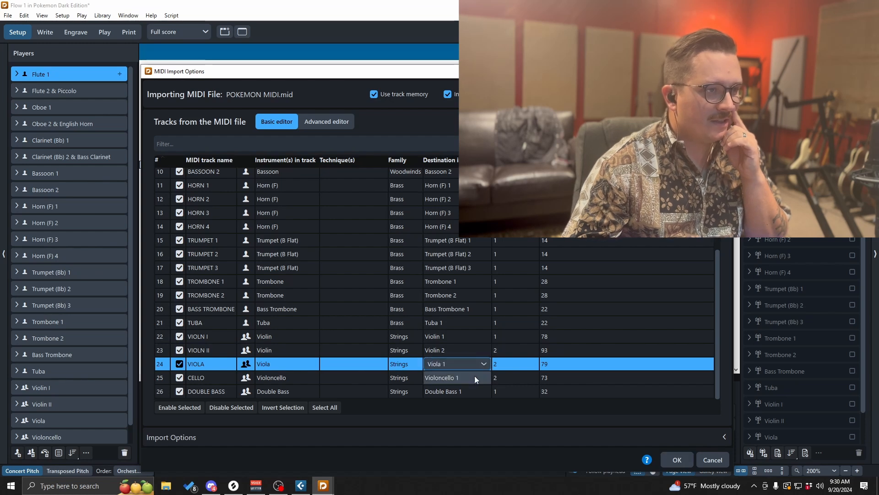
click(475, 376)
click(476, 378)
click(469, 390)
click(465, 394)
click(466, 393)
click(469, 392)
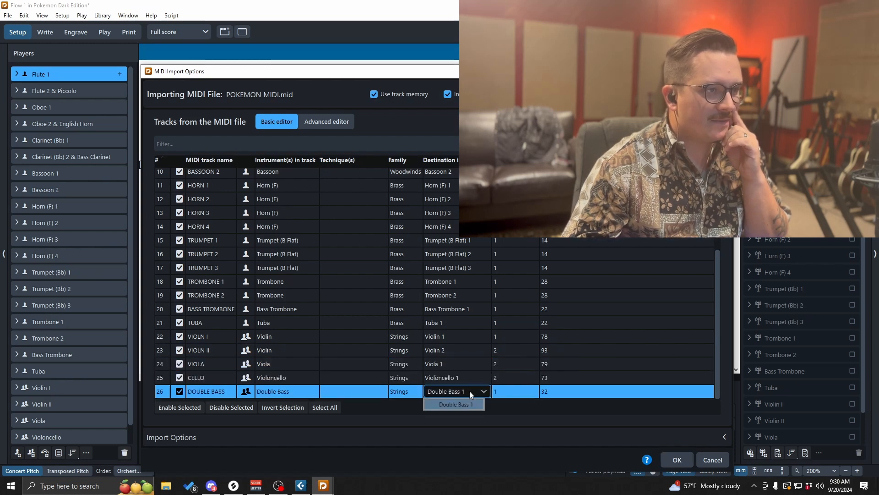
click(457, 394)
click(465, 307)
click(465, 307)
click(456, 318)
scroll(440, 353, up, 3)
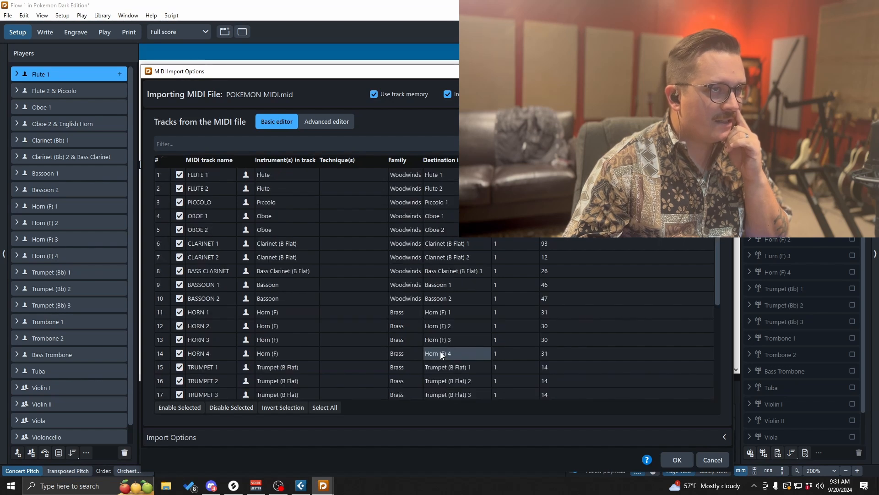
scroll(424, 294, down, 3)
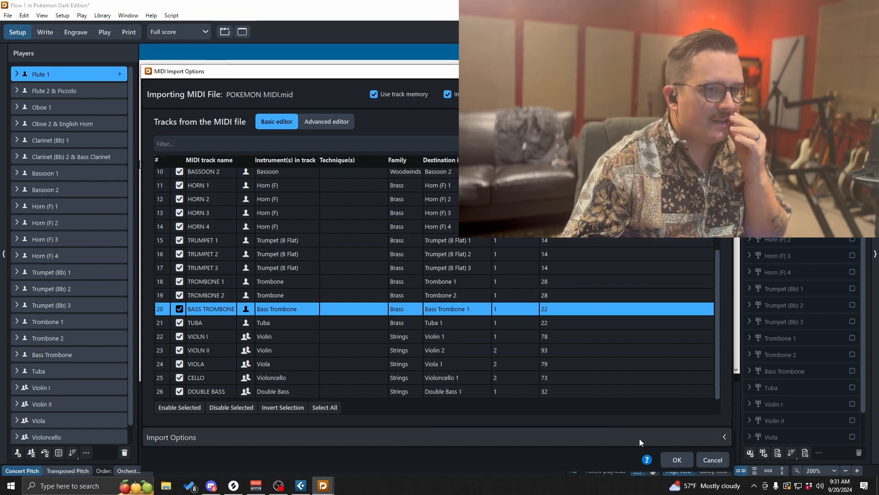
click(662, 440)
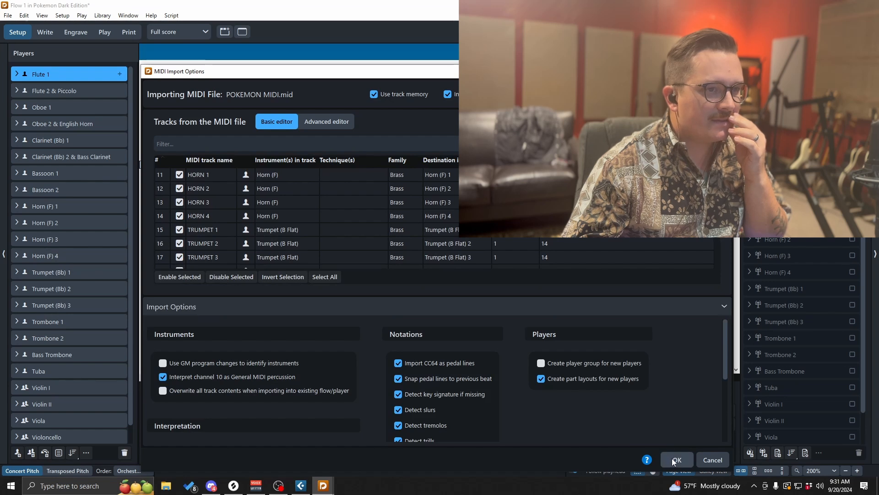
- Confirm the MIDI import with the chosen options and browse the imported music in Write mode
click(675, 460)
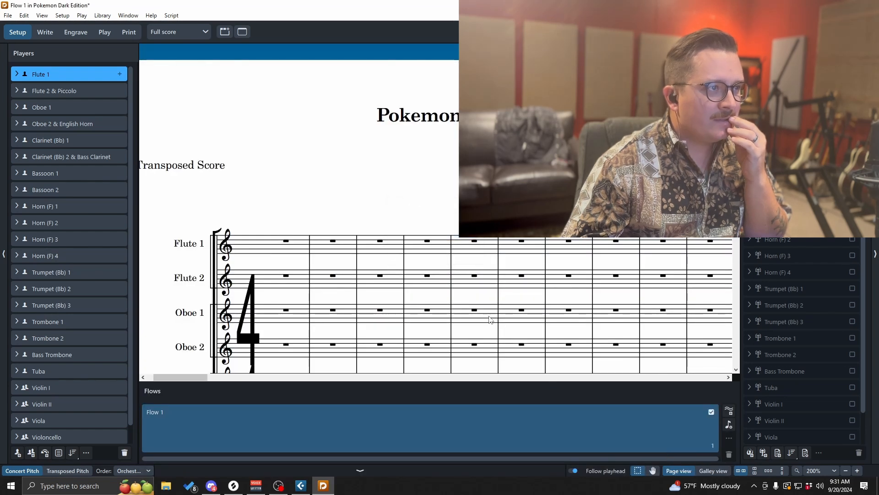
scroll(343, 246, down, 6)
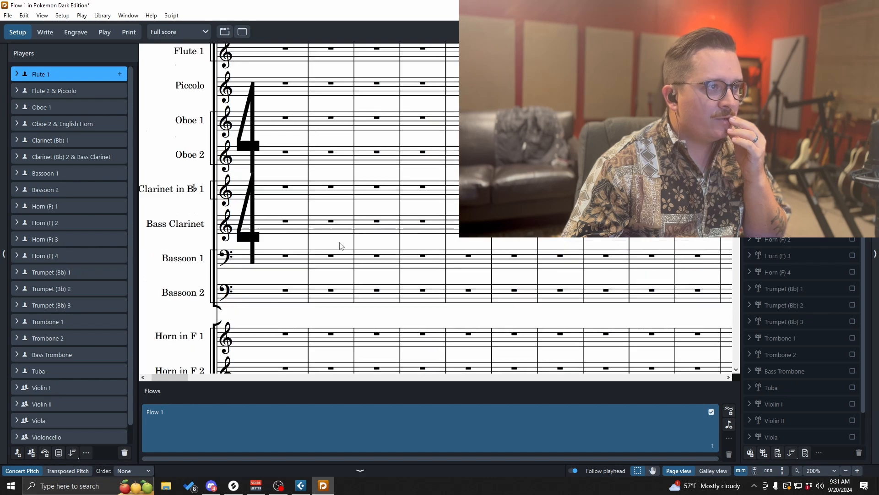
click(51, 30)
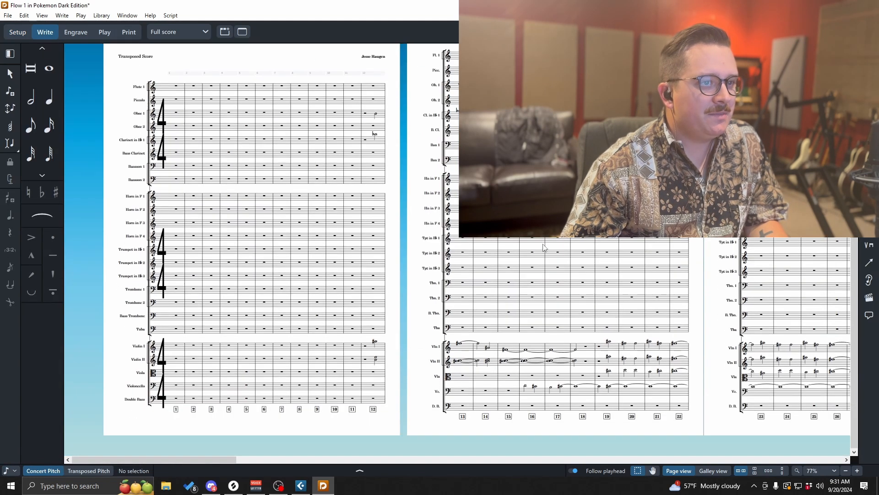
scroll(538, 259, right, 10)
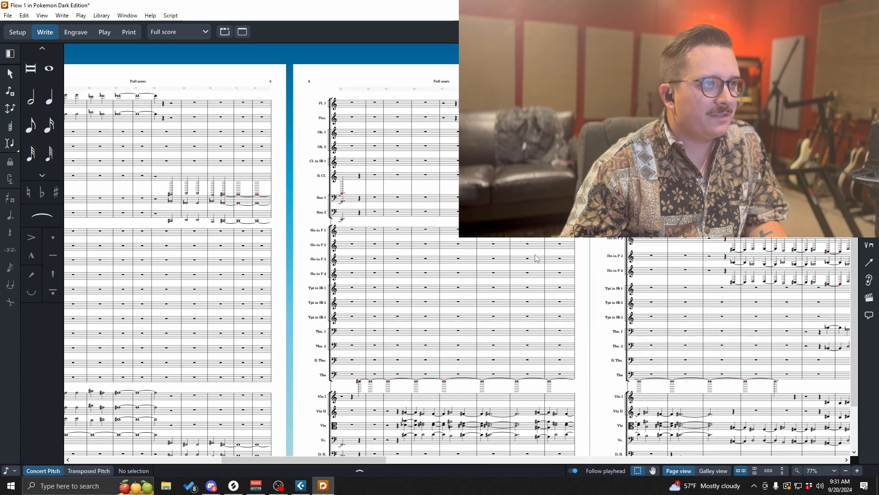
scroll(536, 258, right, 10)
scroll(534, 257, right, 10)
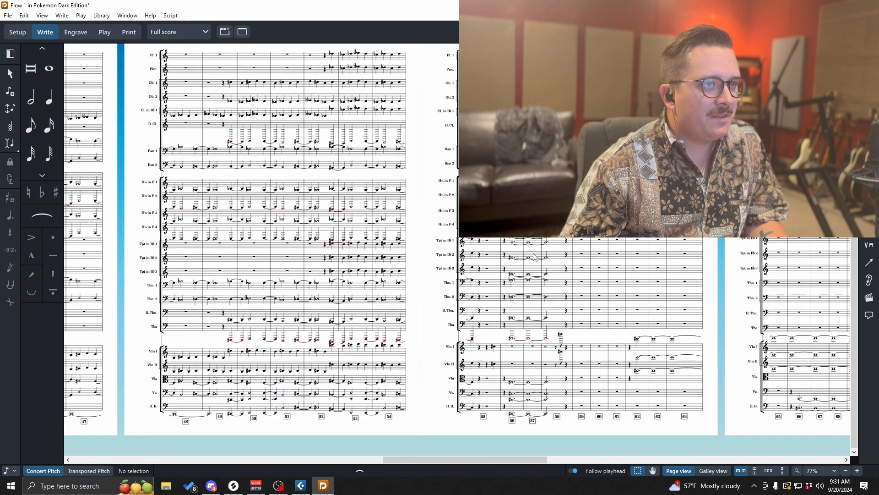
scroll(534, 256, right, 3)
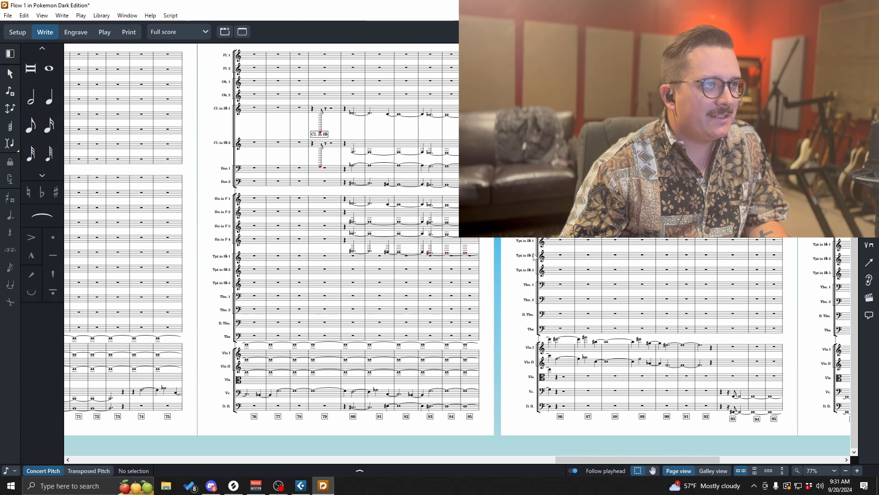
- Delete the stray note in bar 79 of the second clarinet staff, just before the clarinet instrument change
click(324, 111)
key(8)
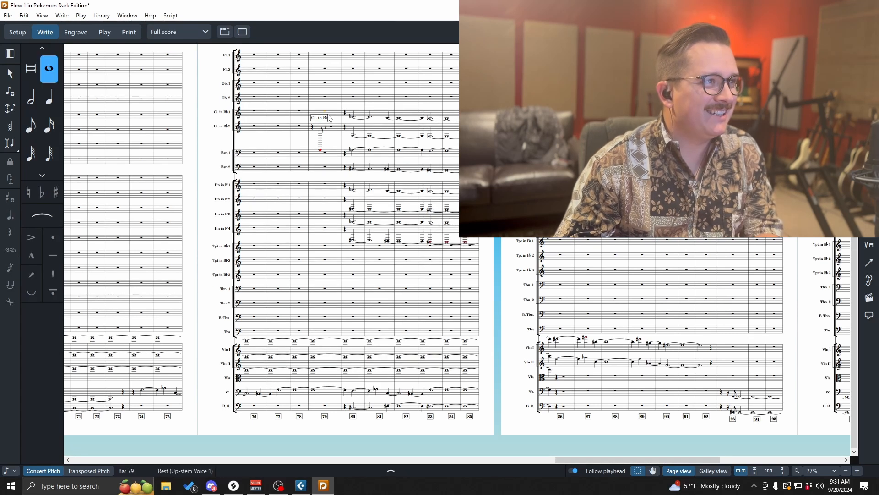
click(322, 132)
key(Delete)
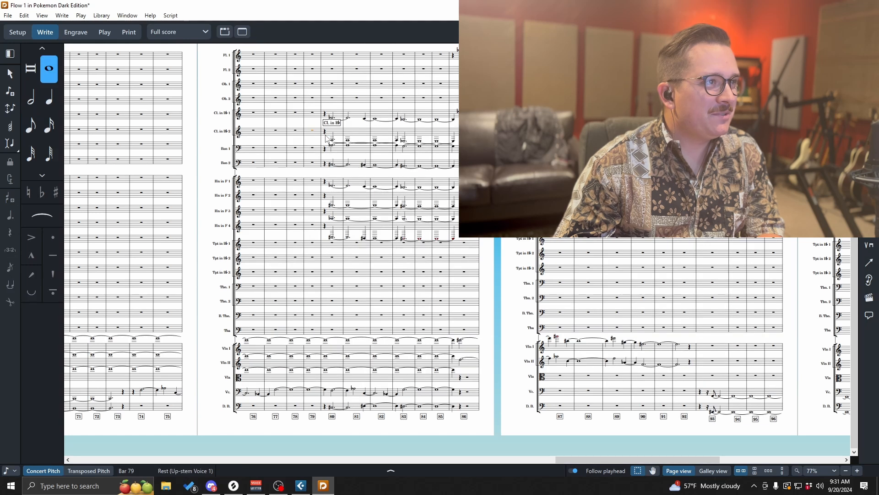
- Import the tempo track from POKEMON MIDI into Flow 1, replacing tempo changes and time signatures
scroll(353, 188, right, 10)
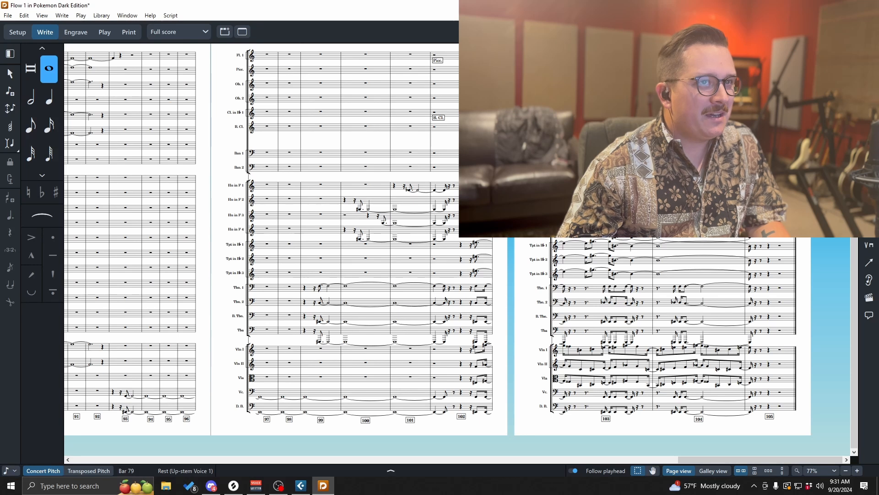
scroll(457, 238, left, 15)
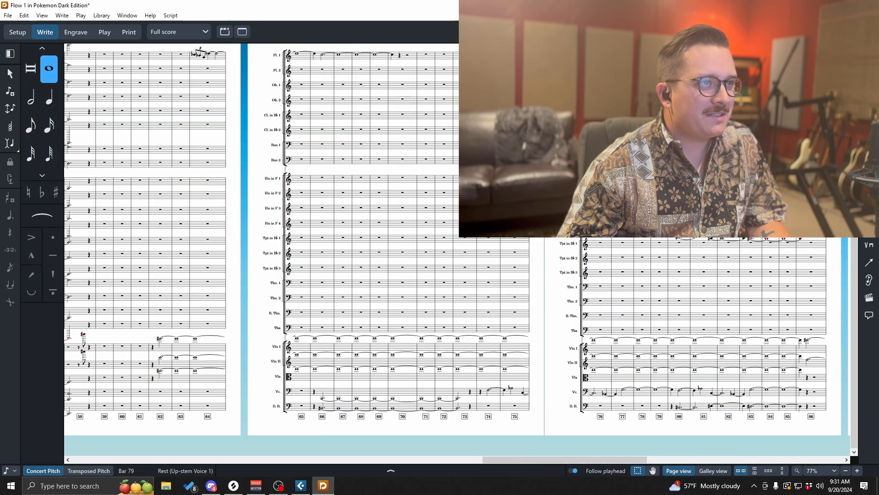
scroll(457, 238, left, 15)
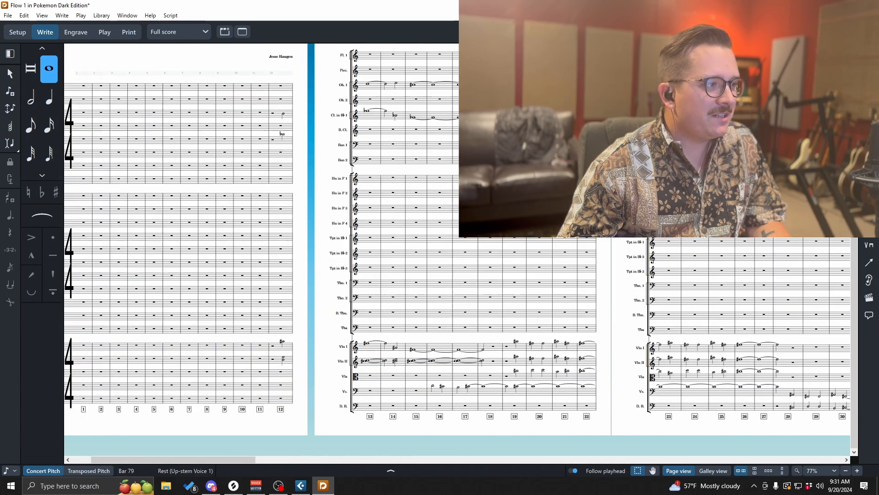
scroll(457, 238, up, 2)
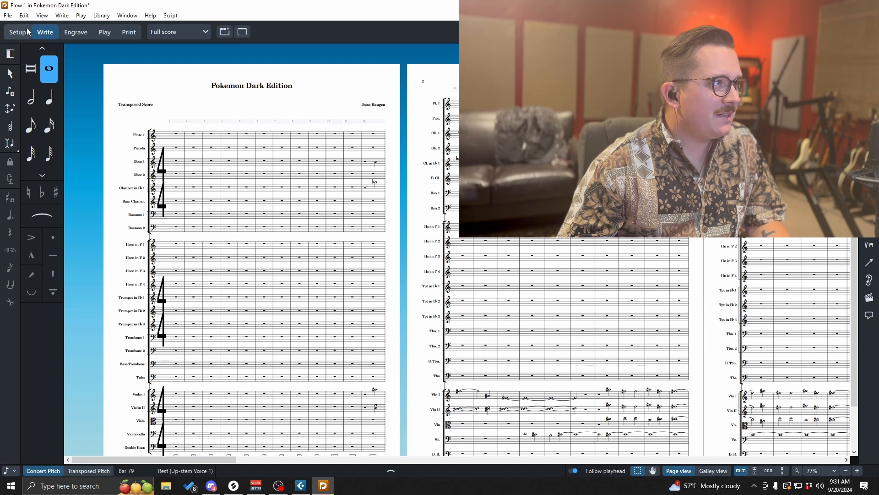
click(8, 15)
mouse_move(74, 139)
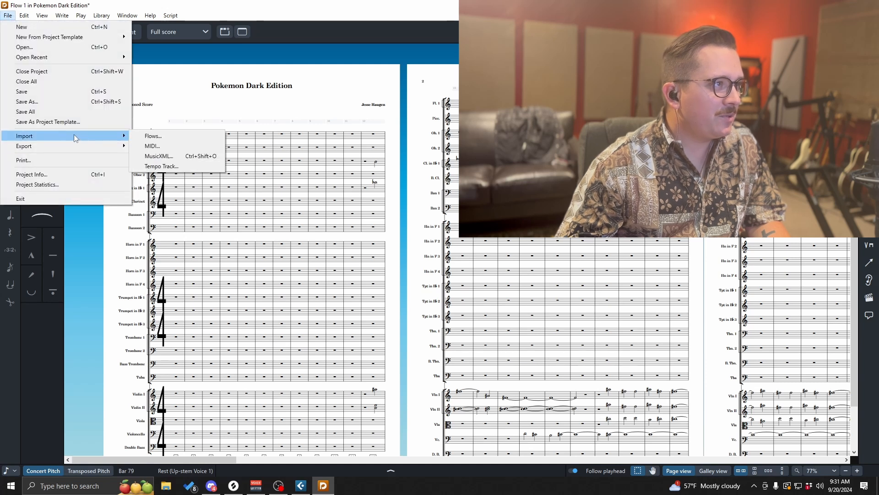
click(167, 166)
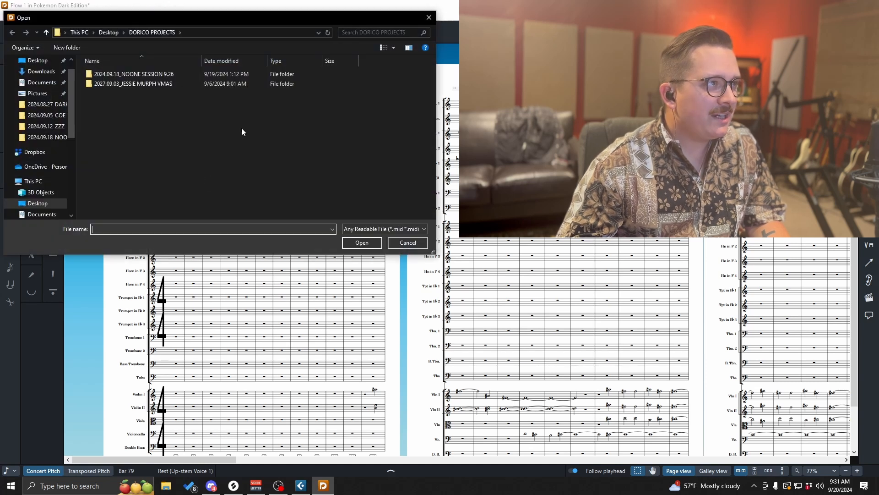
double_click(169, 76)
click(142, 83)
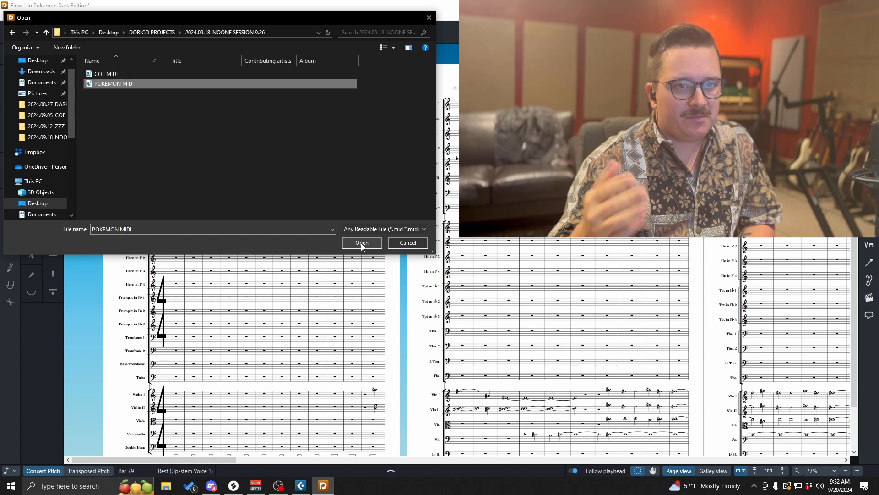
click(358, 242)
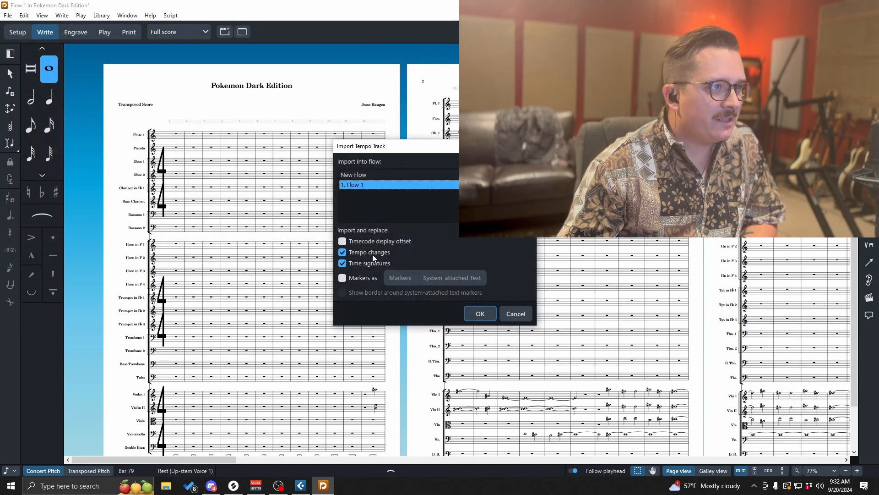
click(481, 314)
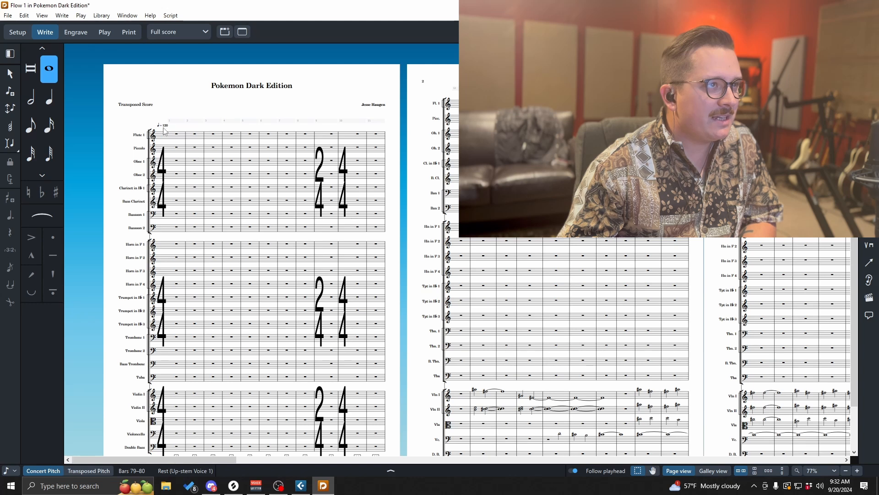
- Scroll through the full score to review the imported tempo, time signatures and notes
drag(243, 462, 190, 439)
scroll(324, 371, down, 3)
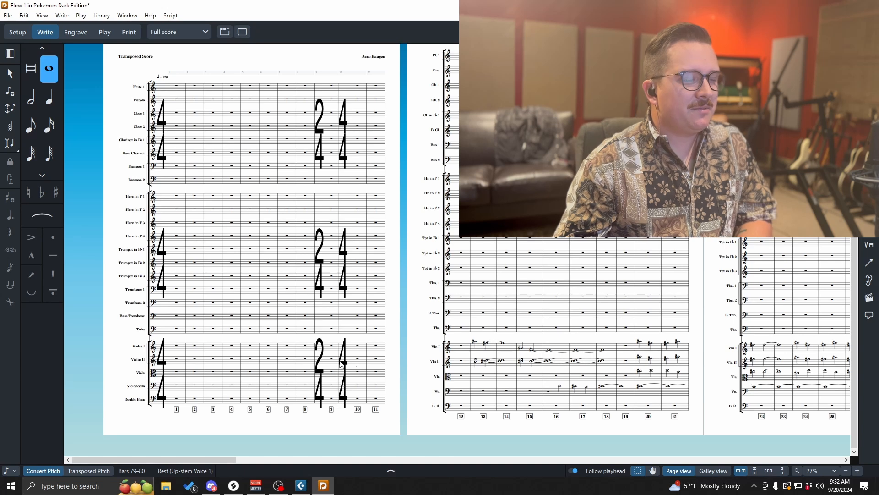
drag(281, 459, 830, 451)
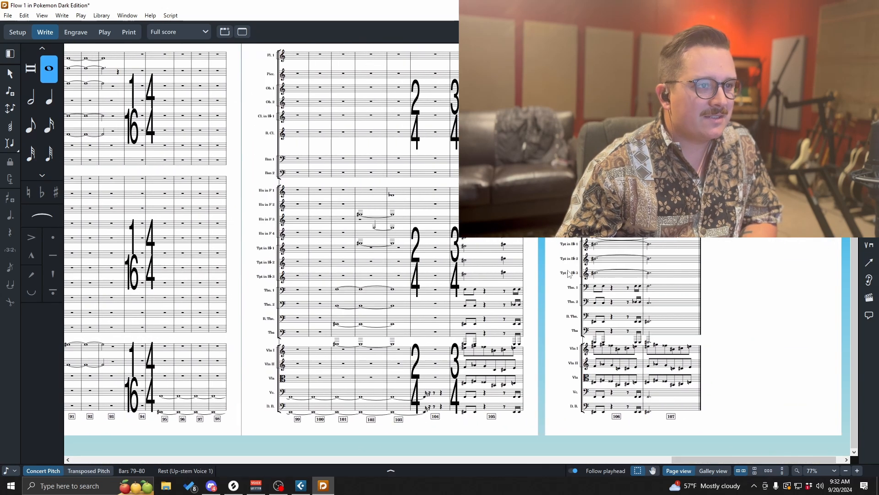
drag(726, 457, 658, 457)
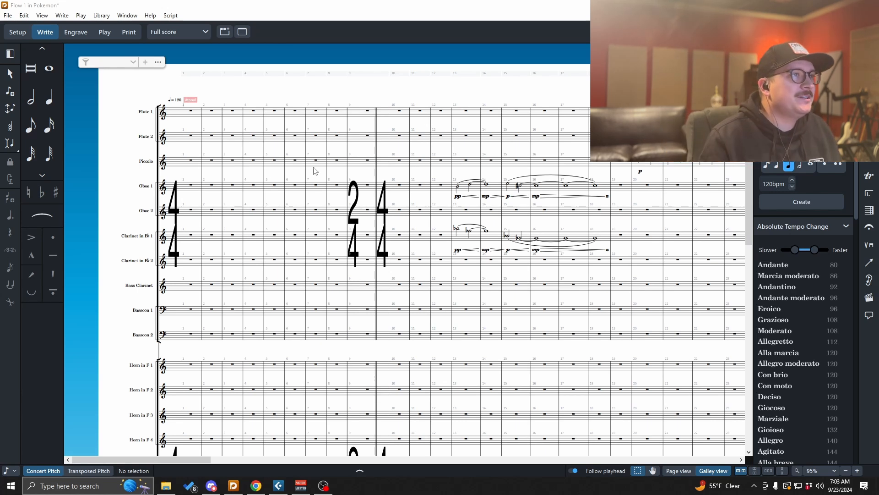
scroll(229, 180, down, 3)
scroll(229, 180, down, 7)
scroll(229, 180, up, 7)
scroll(229, 180, up, 3)
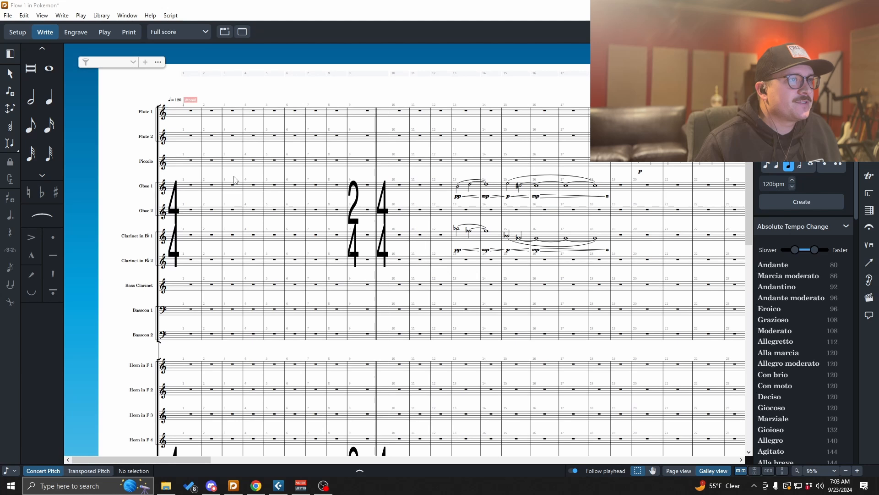
scroll(425, 279, right, 8)
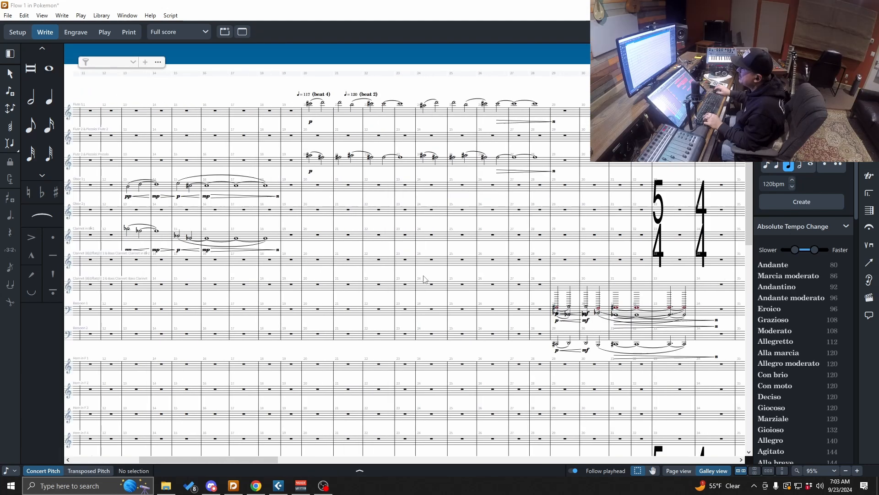
scroll(423, 279, right, 8)
scroll(424, 279, down, 9)
scroll(424, 278, right, 4)
scroll(423, 279, right, 14)
scroll(423, 279, up, 6)
scroll(423, 279, up, 3)
scroll(424, 279, right, 13)
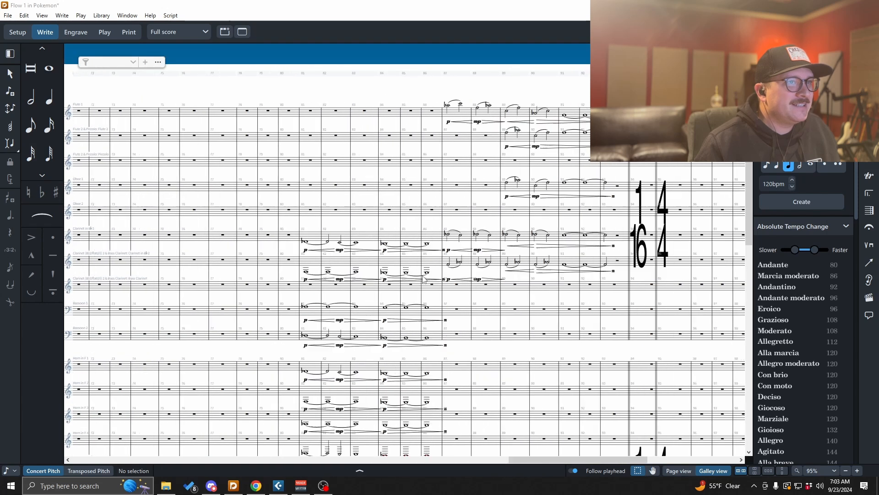
scroll(424, 279, right, 8)
scroll(423, 279, down, 9)
scroll(424, 279, right, 7)
scroll(423, 278, left, 7)
scroll(423, 278, up, 9)
scroll(424, 278, left, 8)
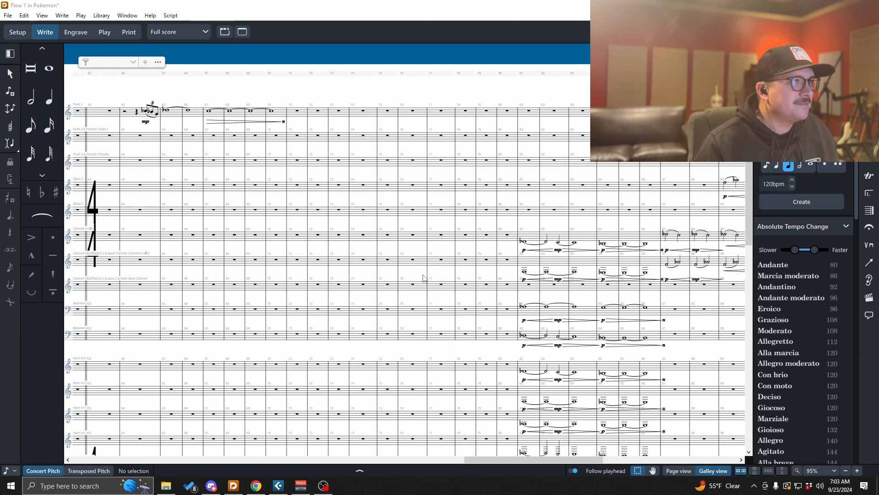
scroll(424, 278, left, 20)
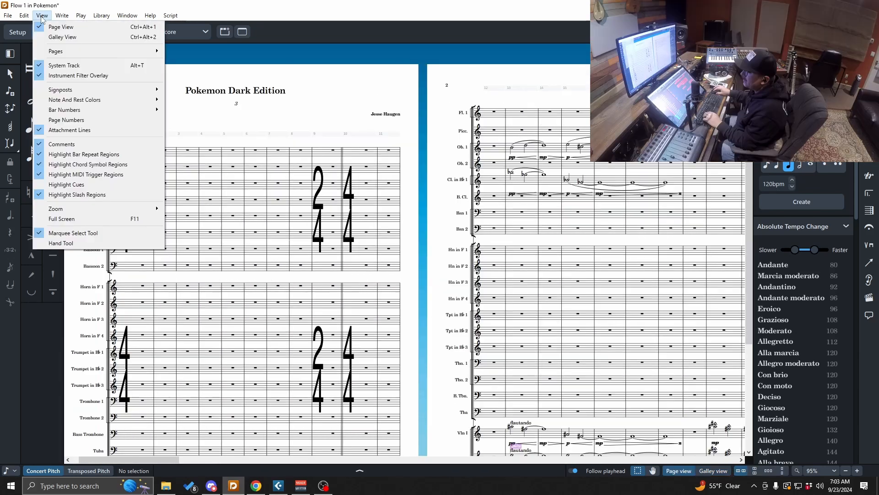
- Switch to page view and enable condensing in the Players section of the layout options, then apply
click(59, 26)
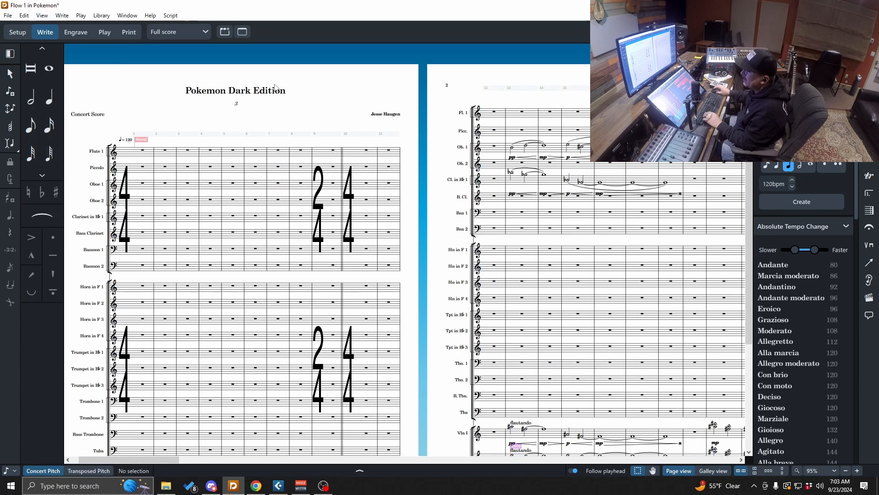
scroll(399, 151, down, 3)
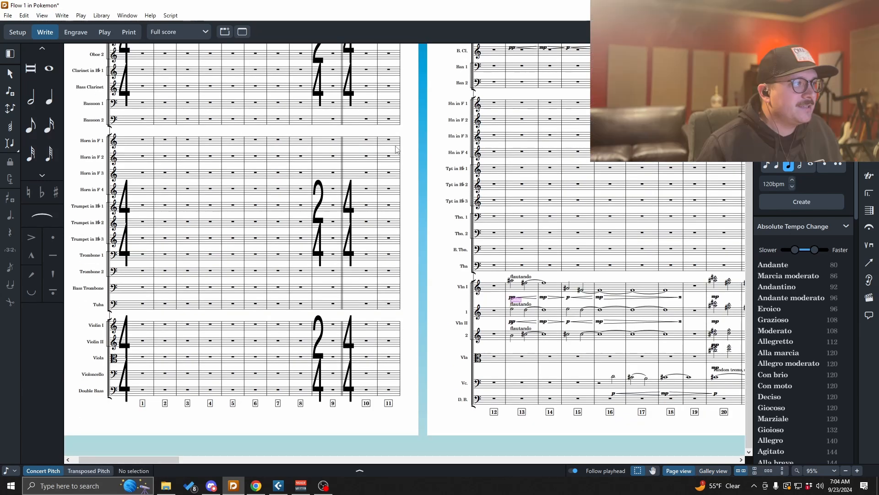
scroll(396, 150, up, 3)
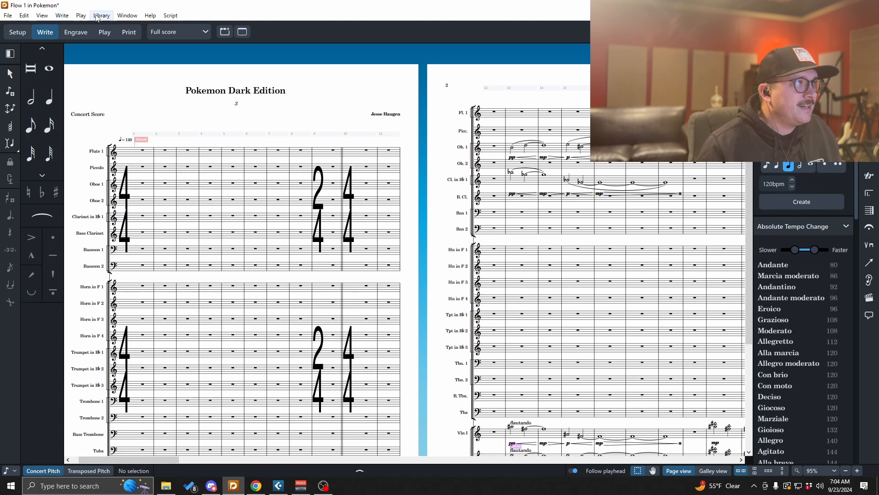
key(ctrl+shift+l)
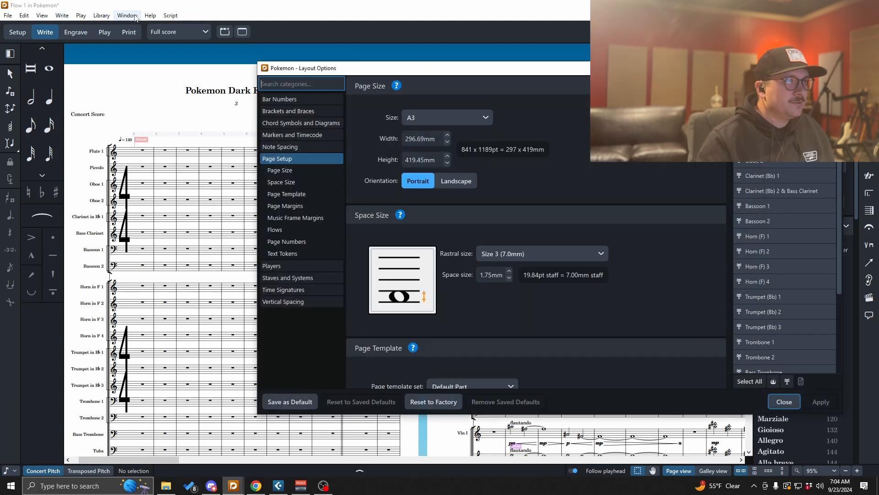
click(303, 266)
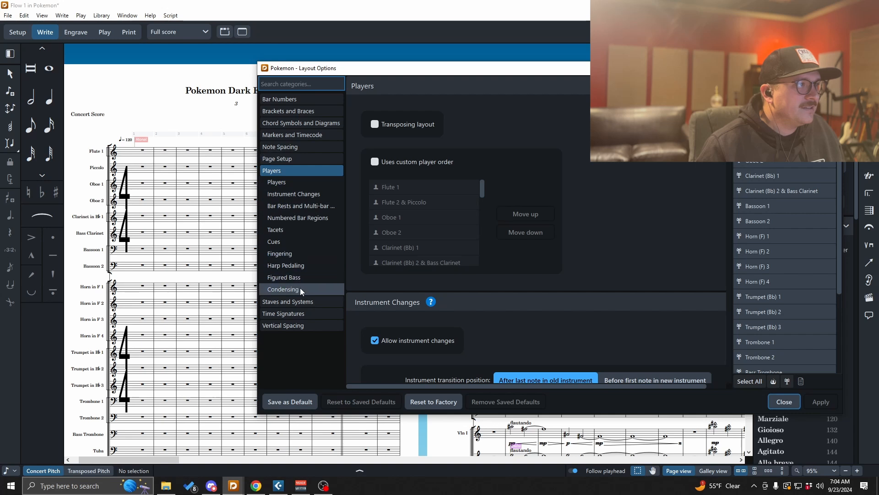
click(298, 289)
click(375, 124)
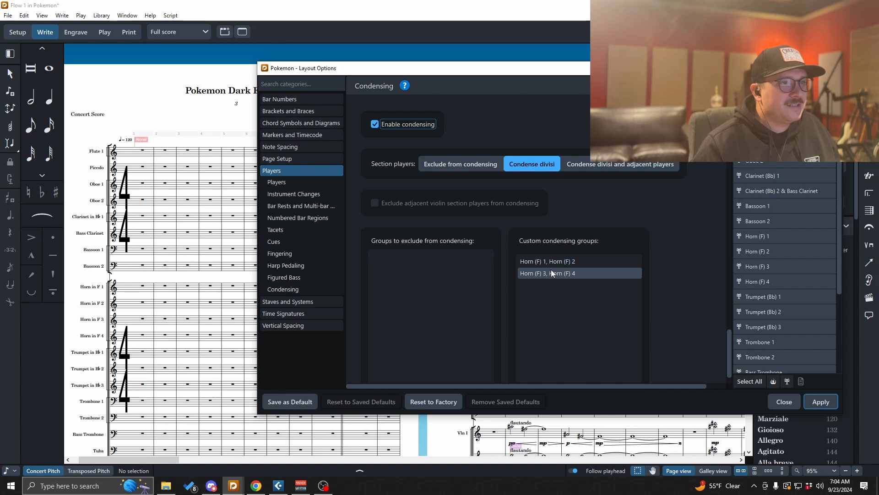
click(820, 401)
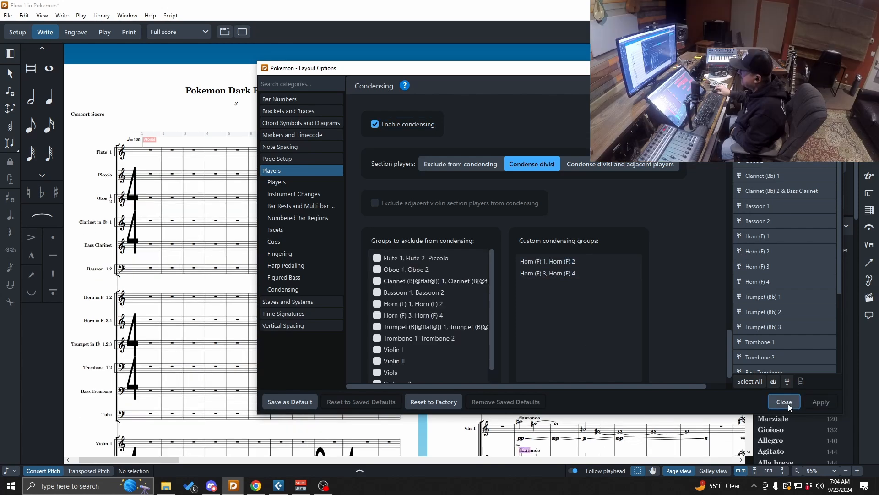
click(784, 401)
- Scroll through the score to check the condensed staves
scroll(376, 210, down, 3)
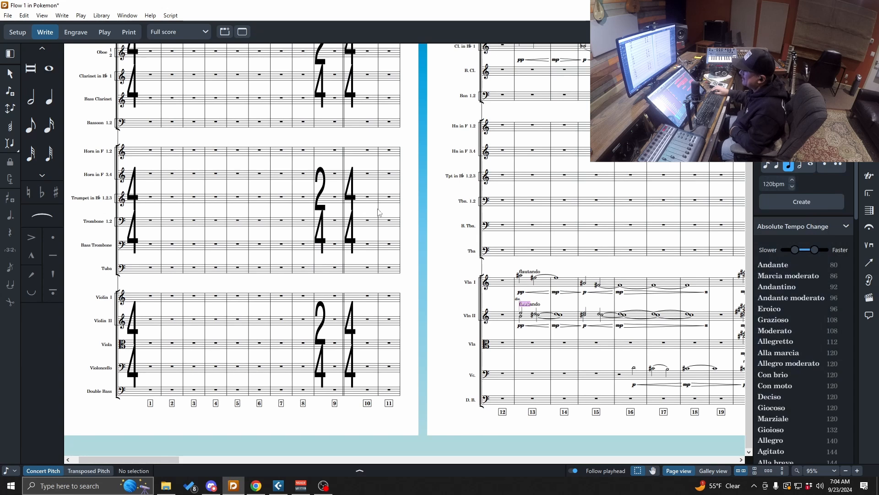
scroll(375, 210, left, 1)
scroll(380, 215, right, 5)
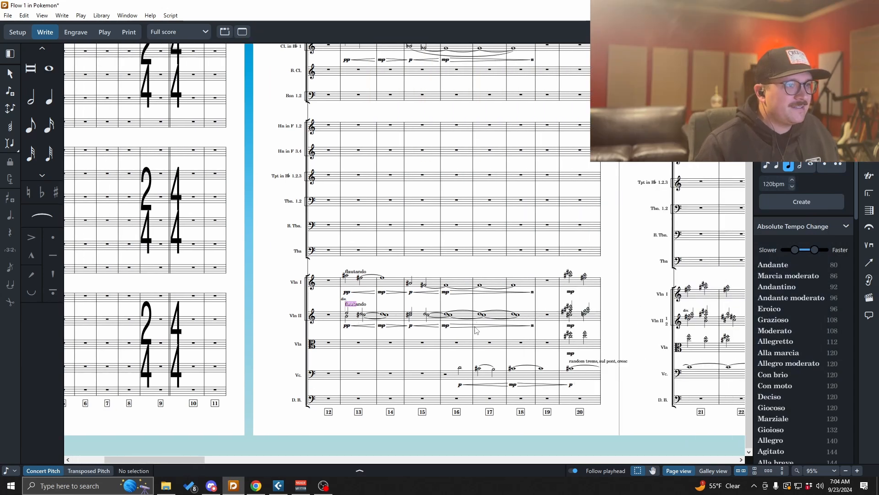
scroll(487, 330, up, 5)
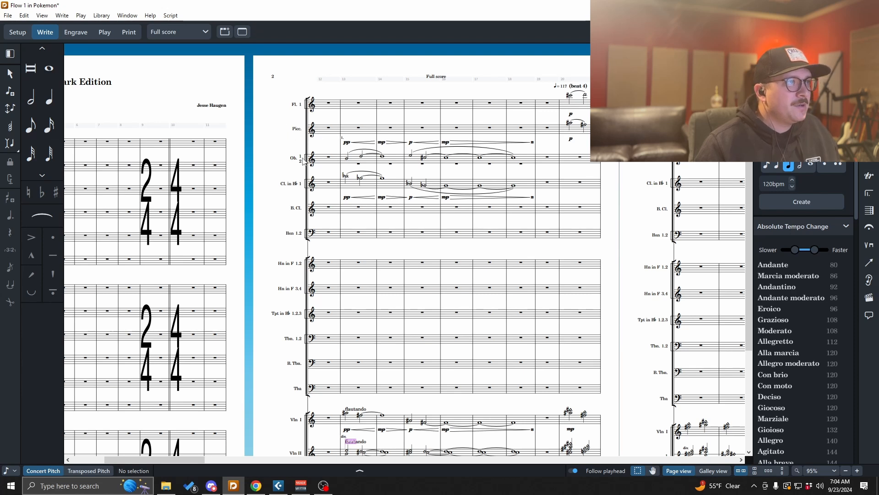
- Scroll across pages 2 to 4 to inspect the condensed woodwind, brass and string staves
scroll(321, 238, down, 1)
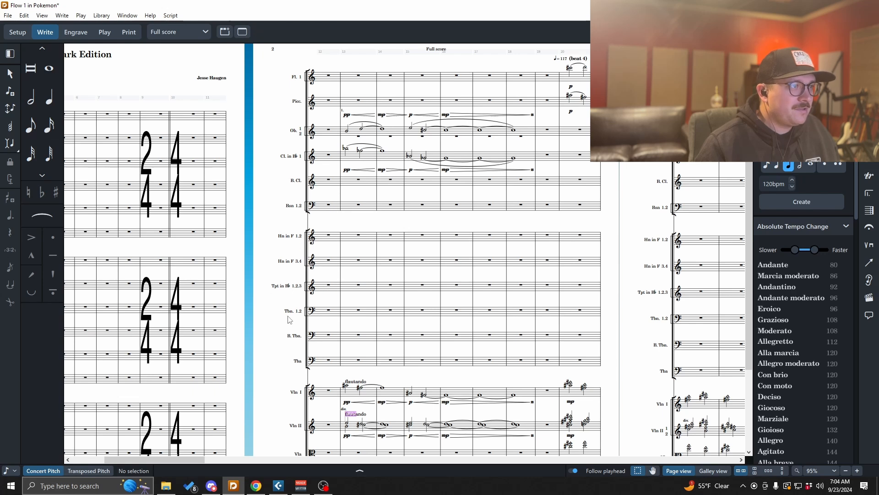
scroll(348, 313, down, 1)
scroll(350, 312, down, 2)
scroll(364, 291, right, 5)
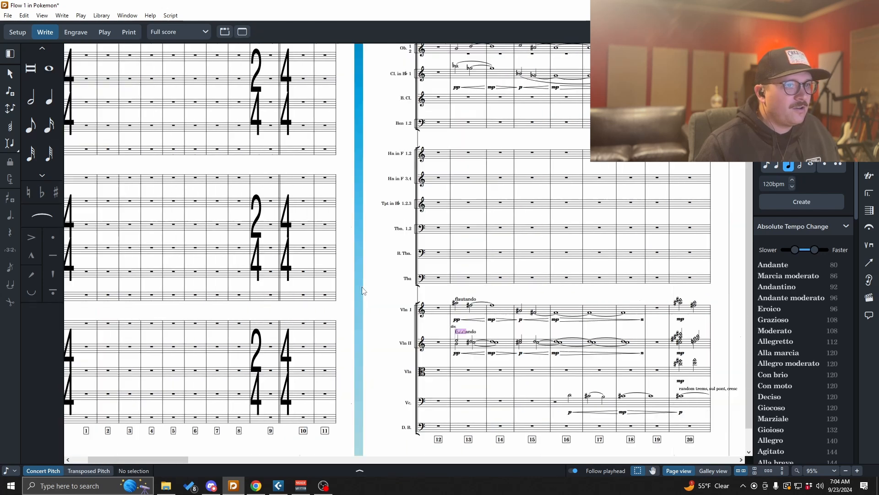
scroll(364, 291, right, 6)
scroll(380, 302, down, 1)
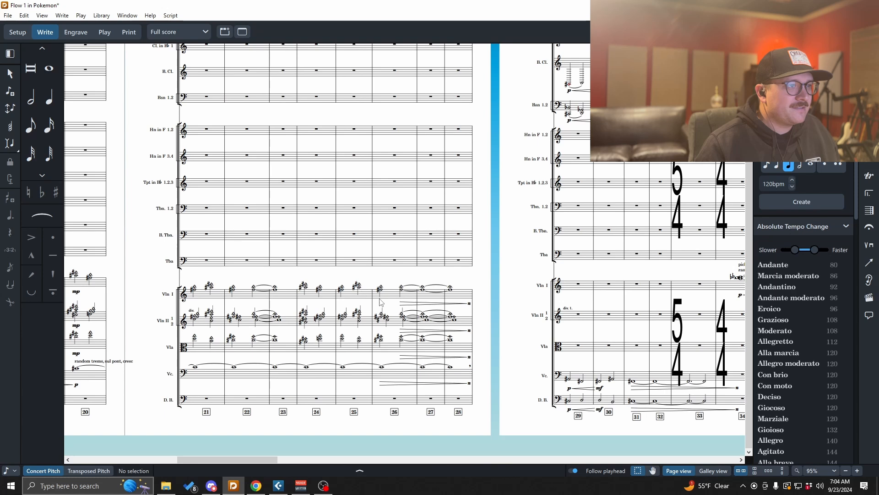
scroll(409, 326, up, 5)
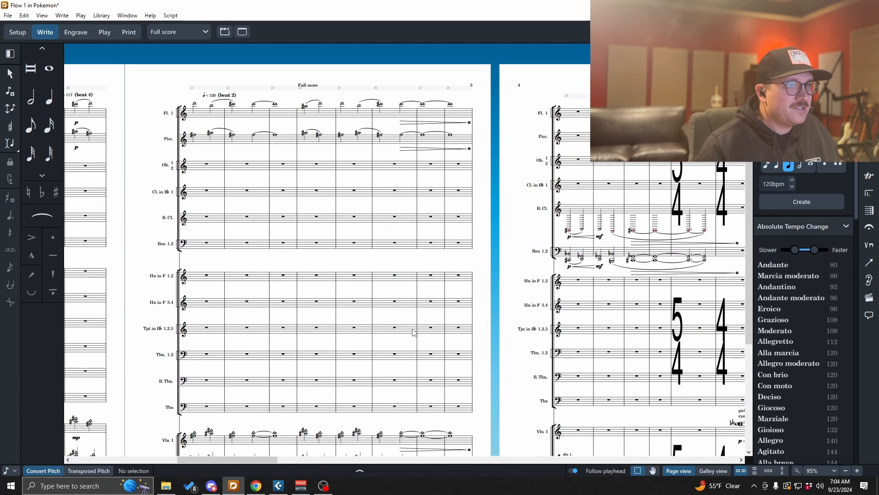
scroll(413, 331, right, 4)
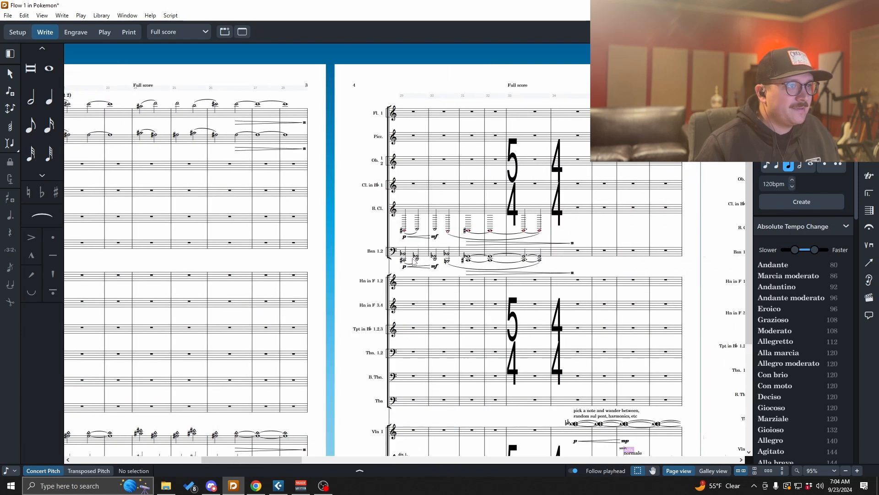
ctrl+scroll(414, 261, up, 3)
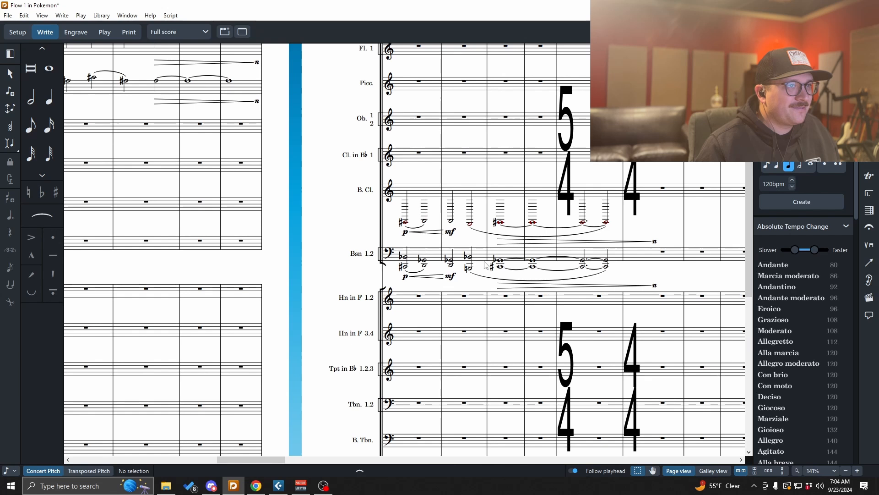
ctrl+scroll(398, 259, down, 5)
scroll(486, 265, left, 5)
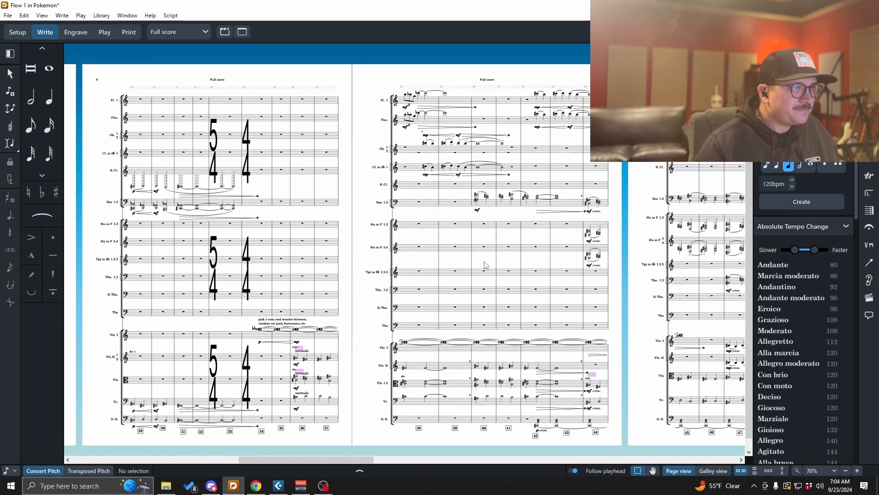
scroll(485, 264, left, 5)
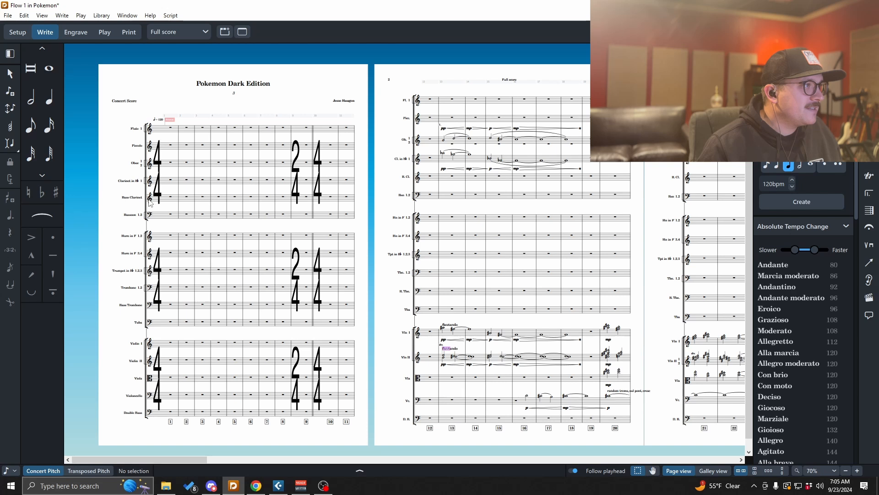
- Change the bass clarinet's clef at bar 1 to bass clef
click(154, 203)
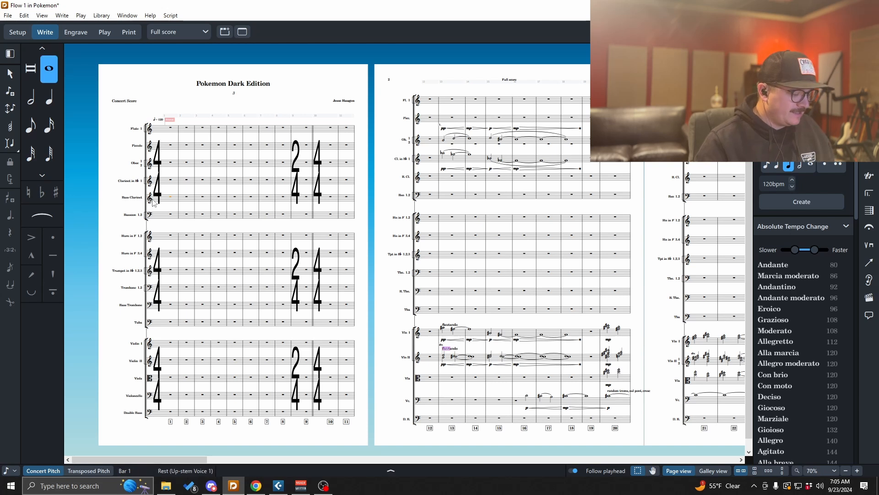
key(shift+c)
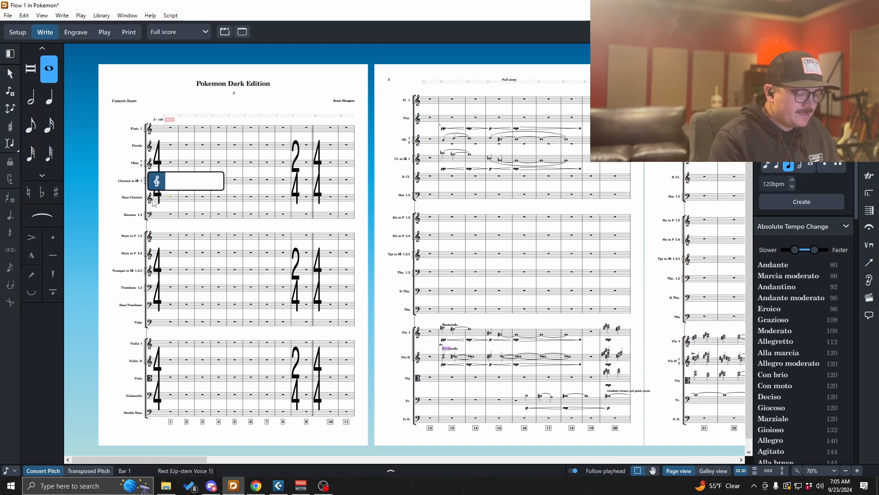
key(Return)
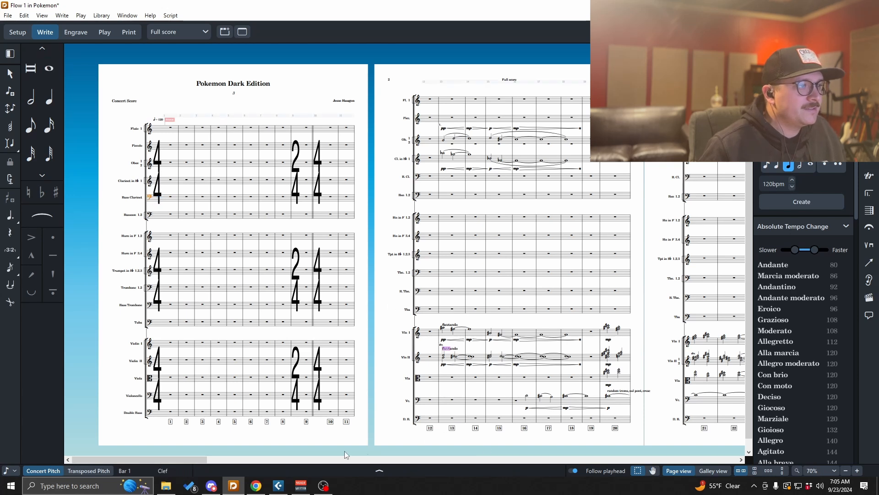
- Scroll back over page 2 to review the bass clarinet and string staves
drag(206, 459, 158, 423)
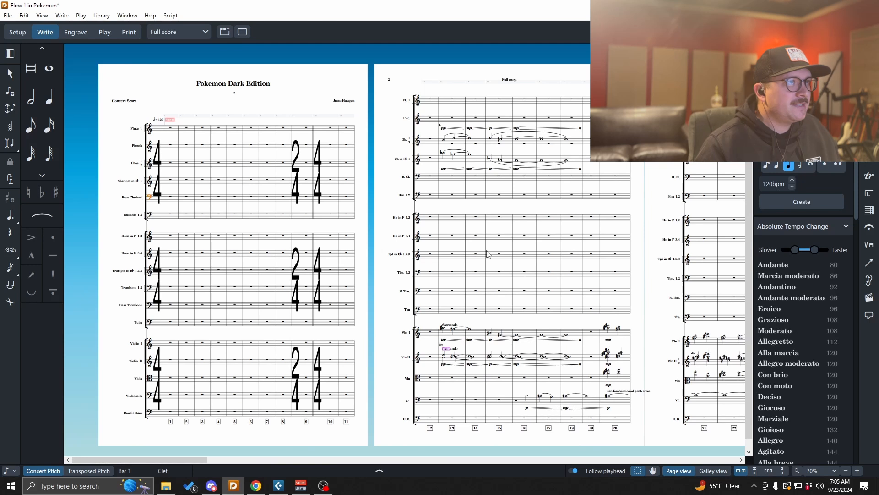
scroll(463, 255, up, 2)
scroll(464, 255, up, 1)
drag(157, 460, 204, 460)
scroll(262, 385, down, 2)
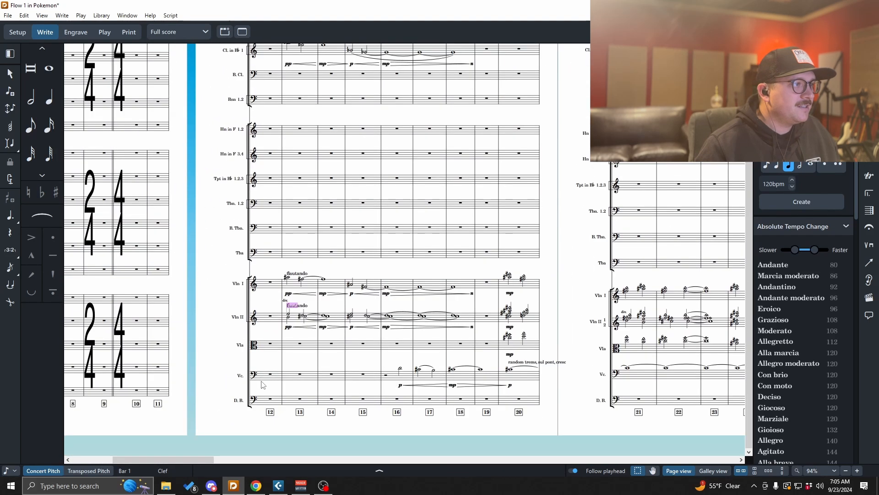
key(alt+Tab)
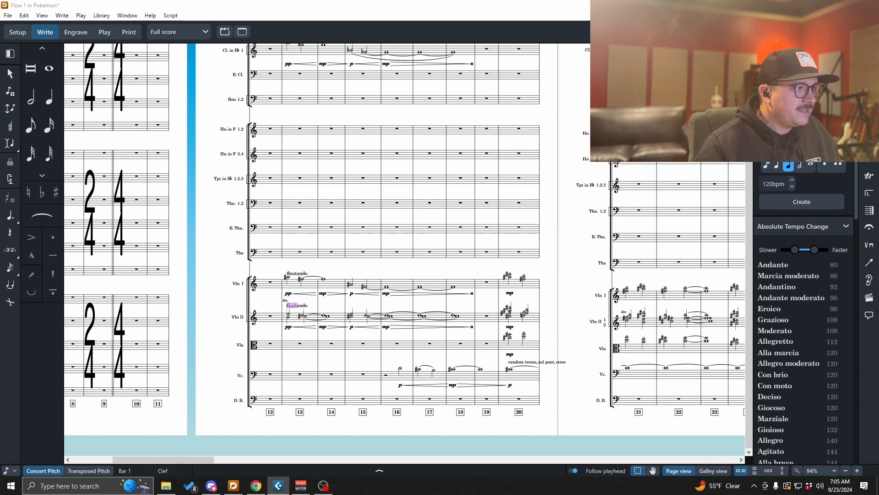
scroll(384, 369, up, 1)
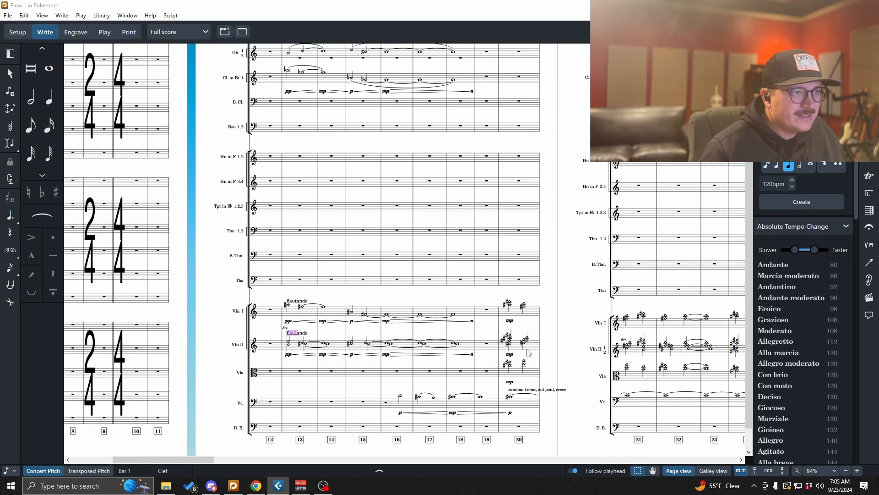
drag(203, 459, 231, 458)
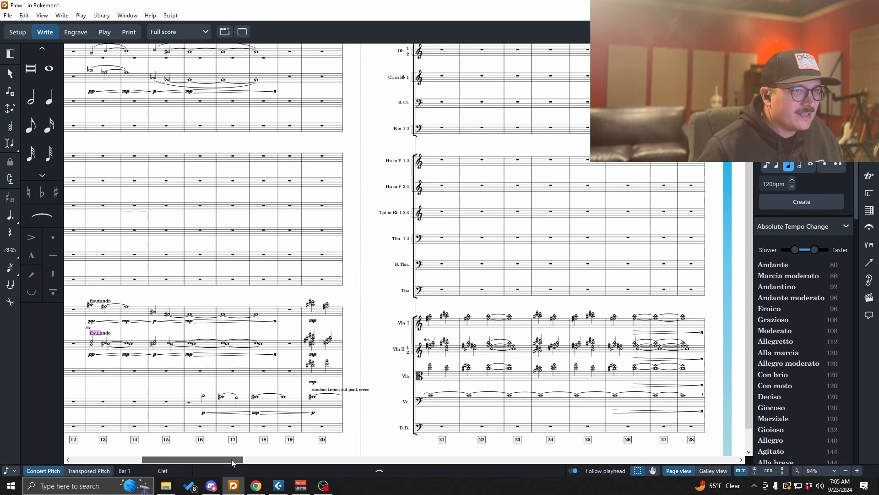
drag(232, 459, 228, 459)
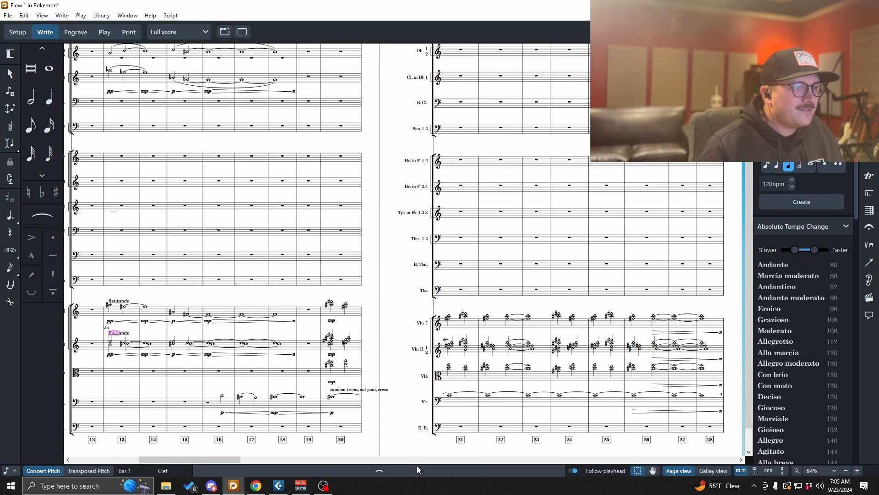
mouse_move(227, 460)
mouse_down()
mouse_move(188, 460)
mouse_move(229, 459)
mouse_move(213, 460)
mouse_up()
scroll(267, 417, up, 3)
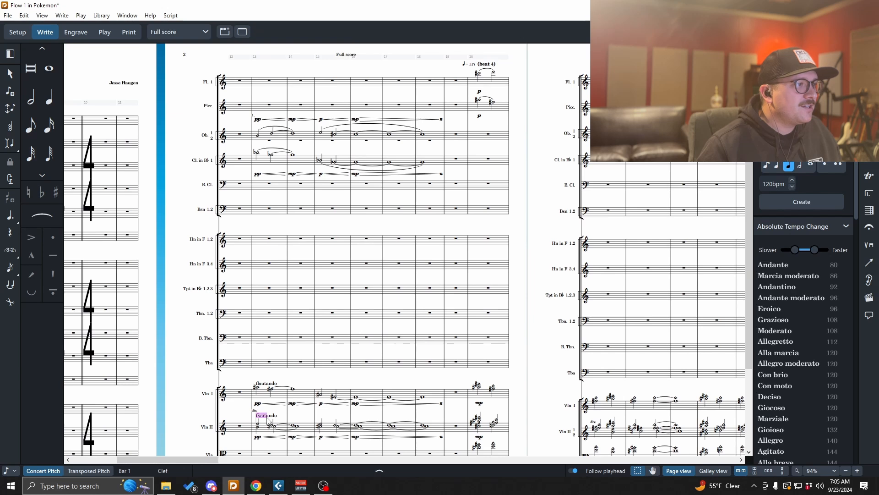
key(alt+Tab)
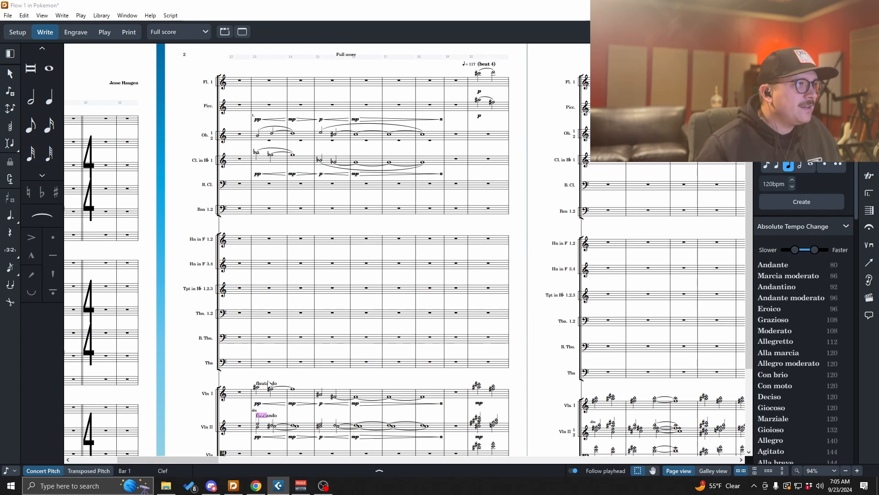
scroll(270, 383, down, 3)
scroll(279, 363, up, 4)
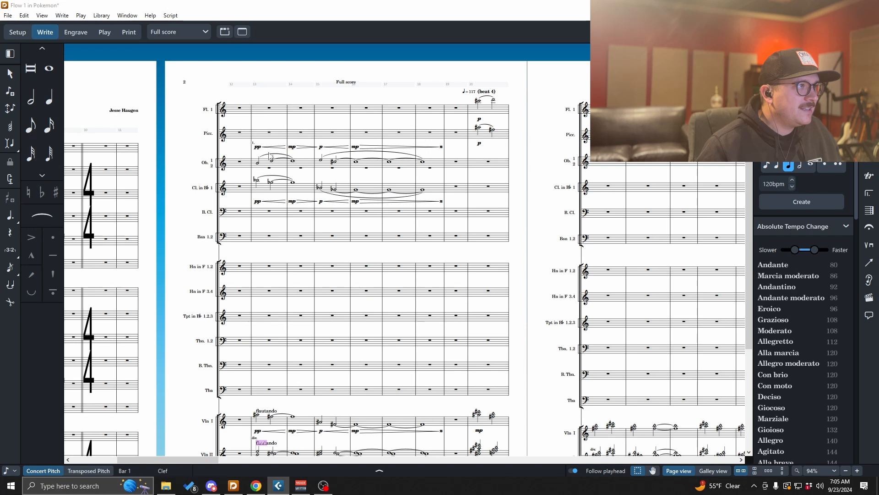
scroll(288, 424, down, 2)
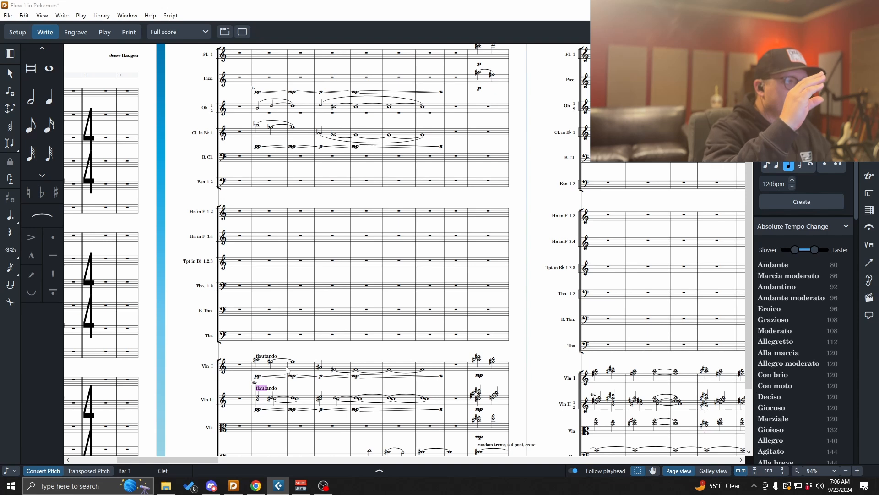
- Break the "random tremo, sul pont, cresc" text in bar 20 onto two lines
scroll(287, 368, down, 2)
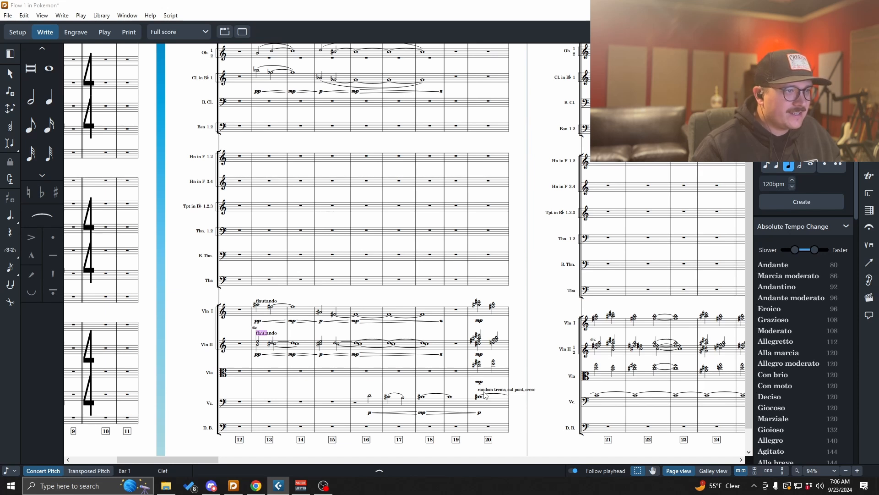
double_click(499, 391)
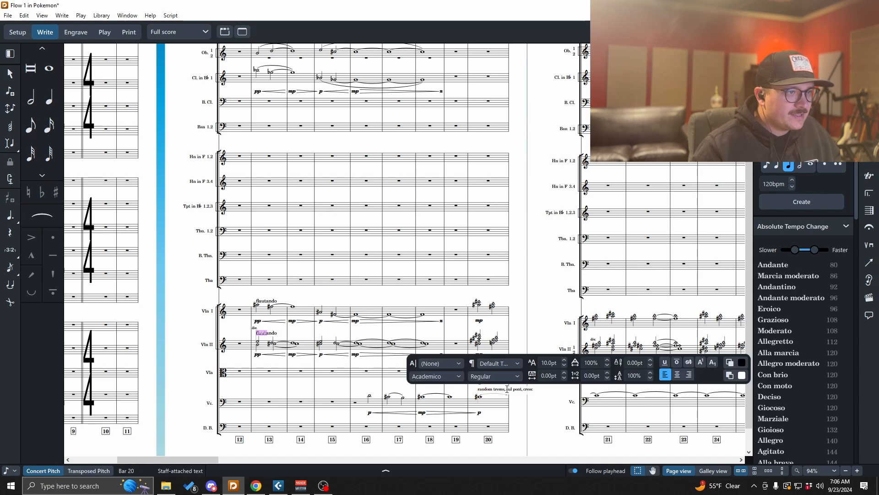
key(Return)
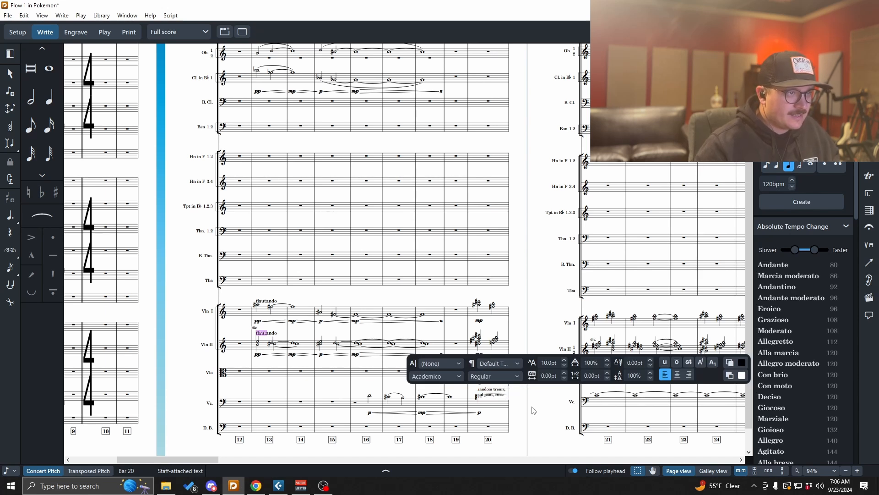
click(525, 402)
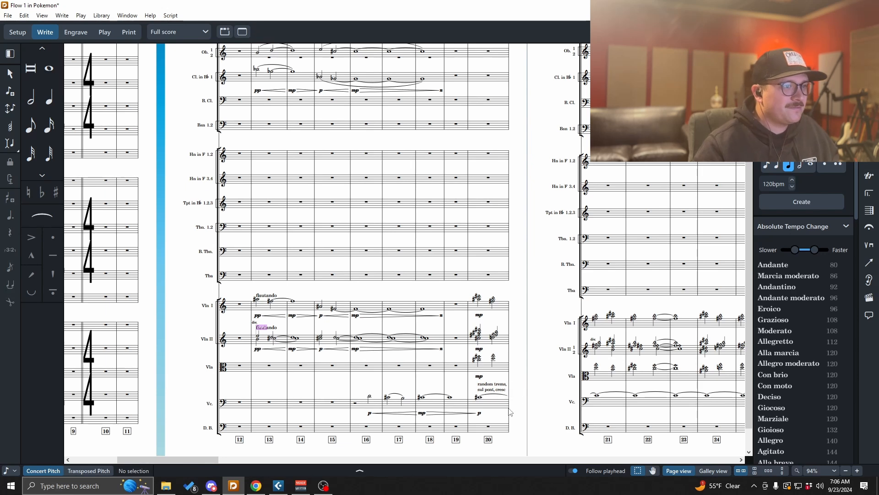
- Review the string staves across pages 2 and 3 after the text edit
scroll(510, 411, down, 1)
scroll(507, 405, left, 3)
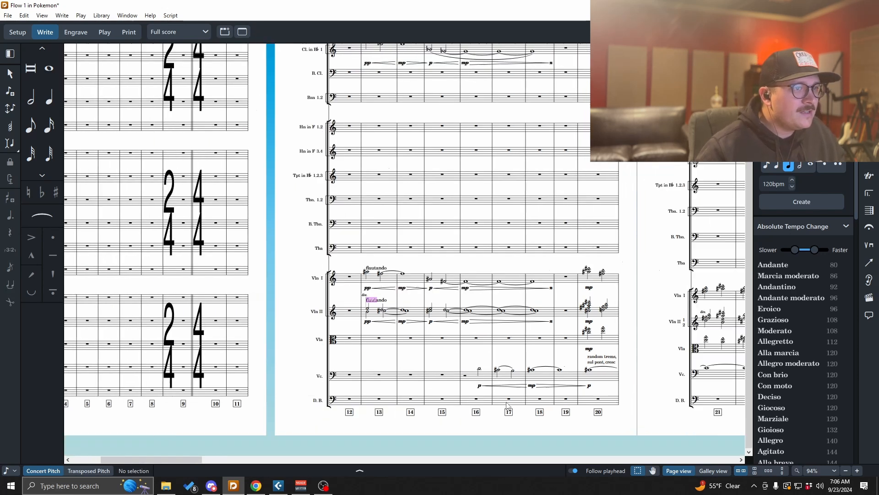
scroll(507, 405, right, 5)
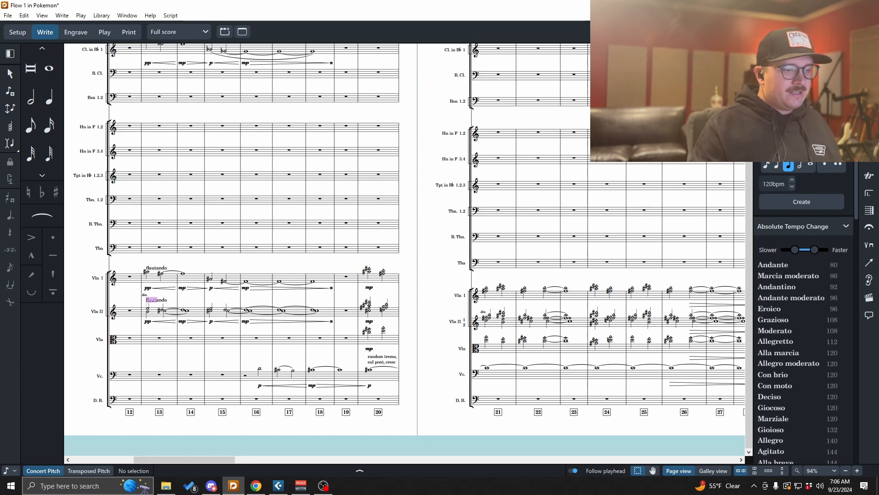
key(alt+Tab)
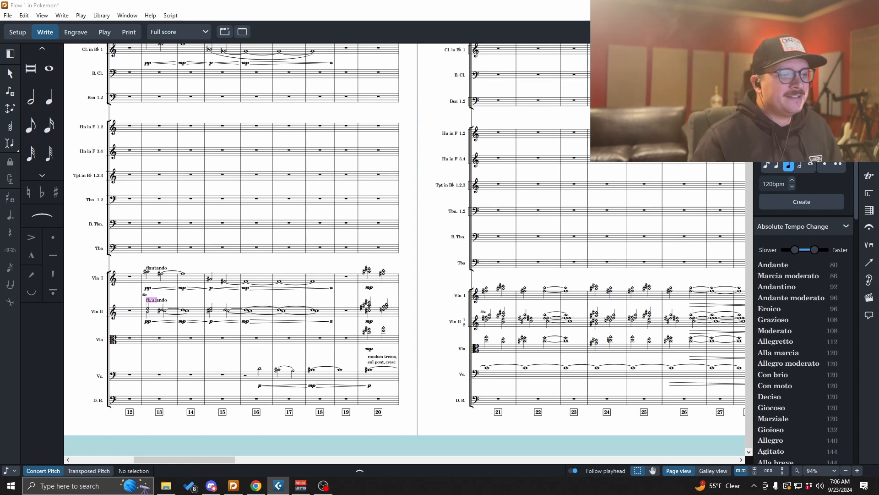
scroll(412, 362, up, 3)
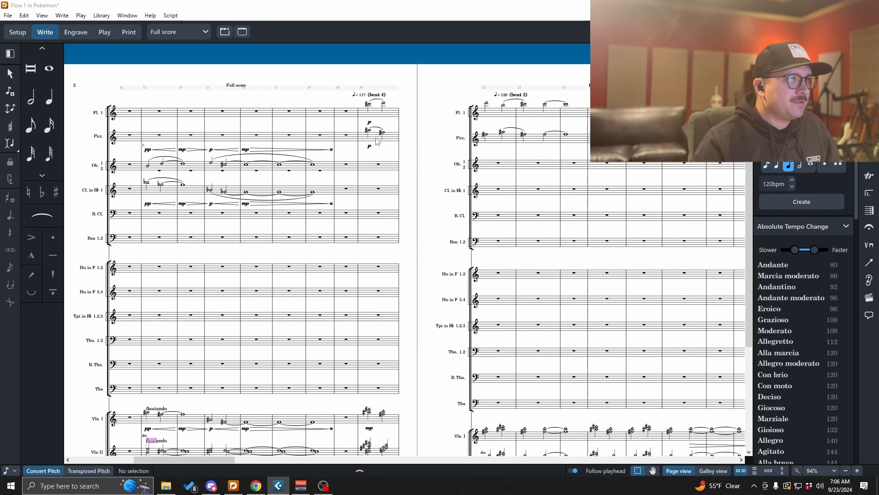
scroll(460, 386, down, 1)
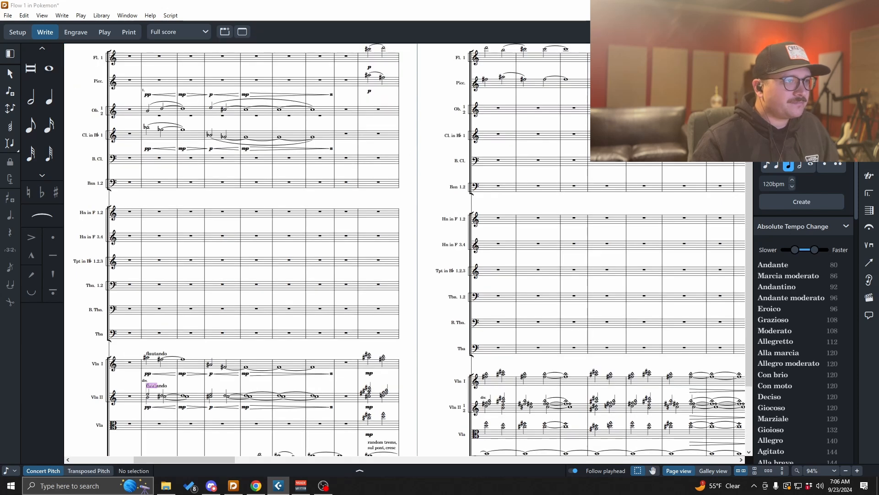
scroll(406, 275, up, 1)
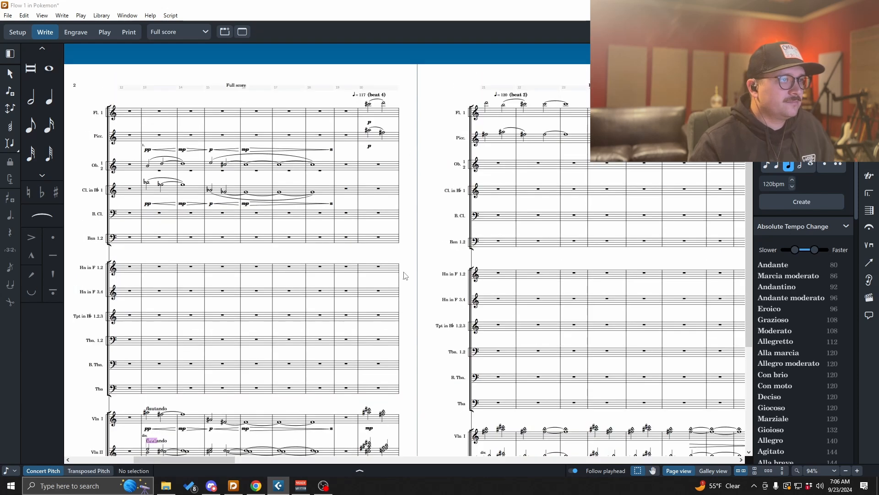
drag(221, 459, 252, 458)
scroll(330, 354, down, 3)
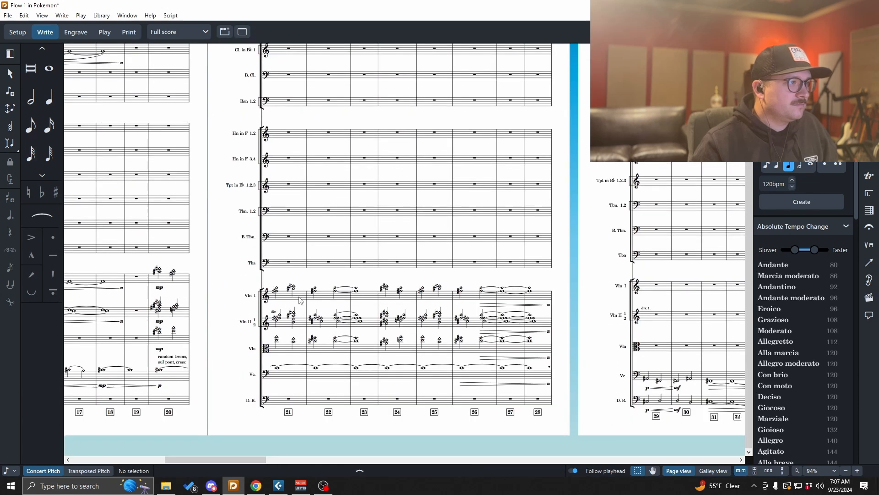
scroll(370, 362, up, 3)
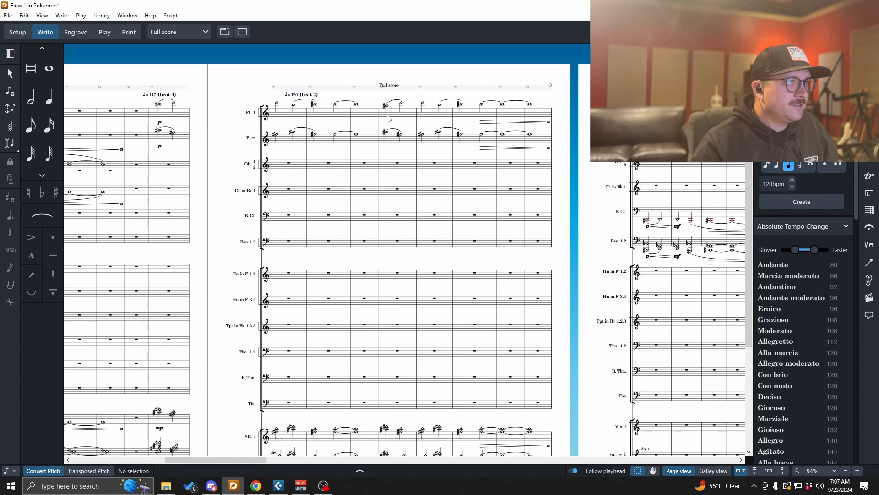
scroll(426, 401, down, 1)
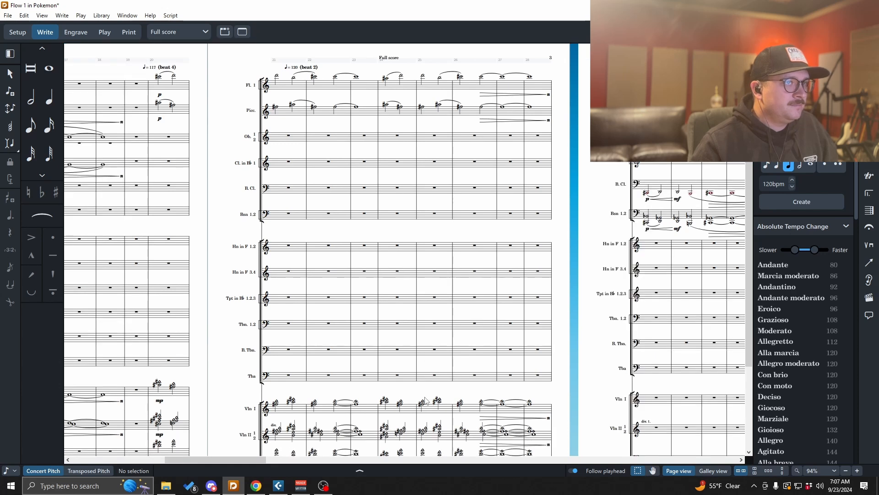
scroll(426, 401, down, 1)
scroll(426, 402, down, 2)
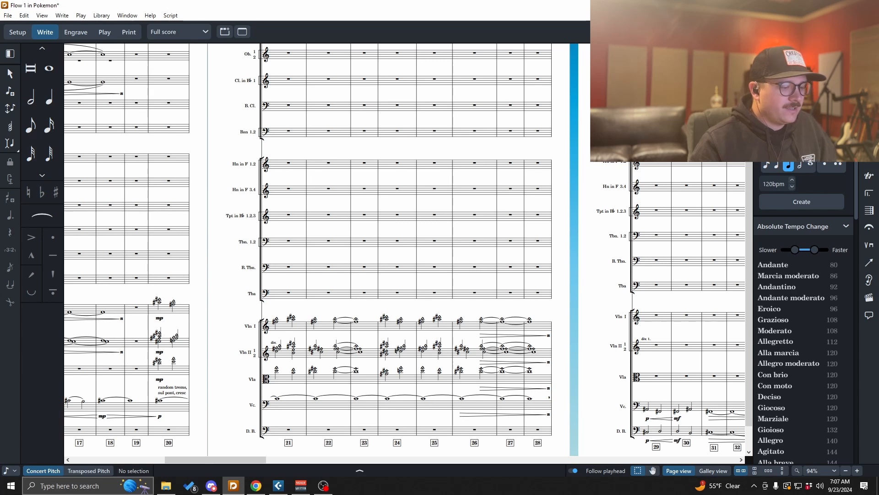
- Play back and scroll through the score around bars 21 to 37 to review the woodwind and string parts
drag(260, 461, 314, 461)
scroll(403, 390, up, 4)
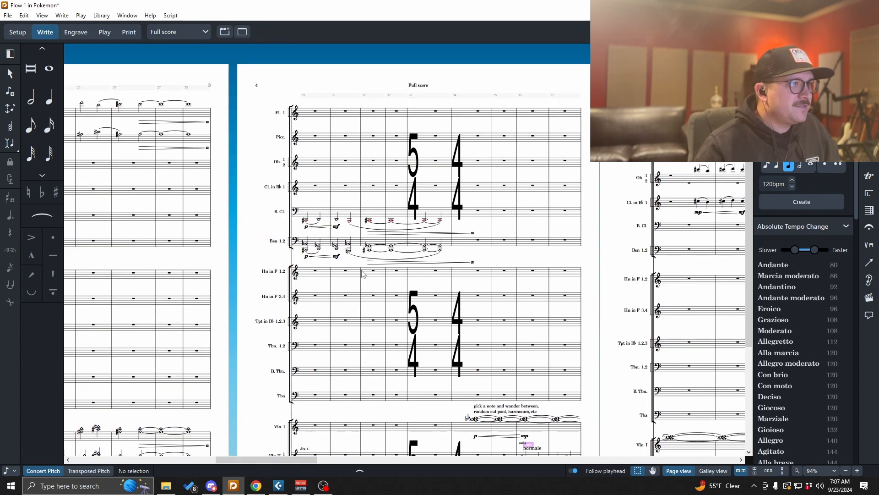
scroll(361, 305, down, 3)
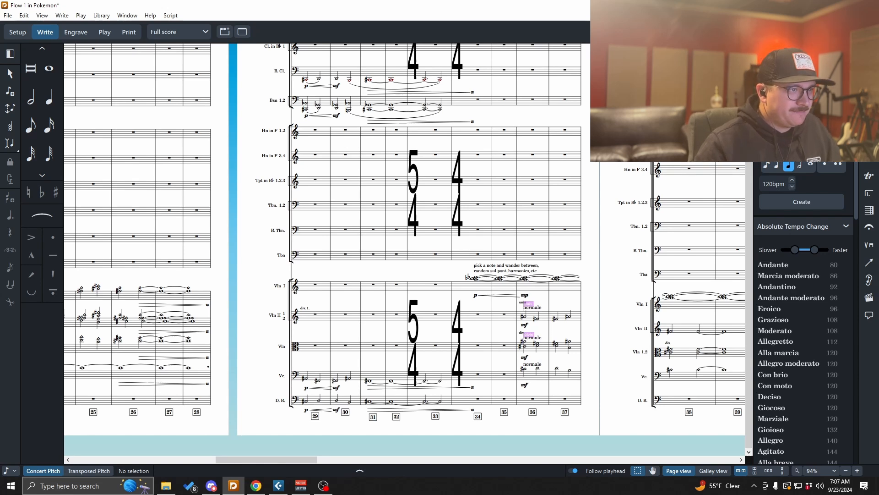
key(space)
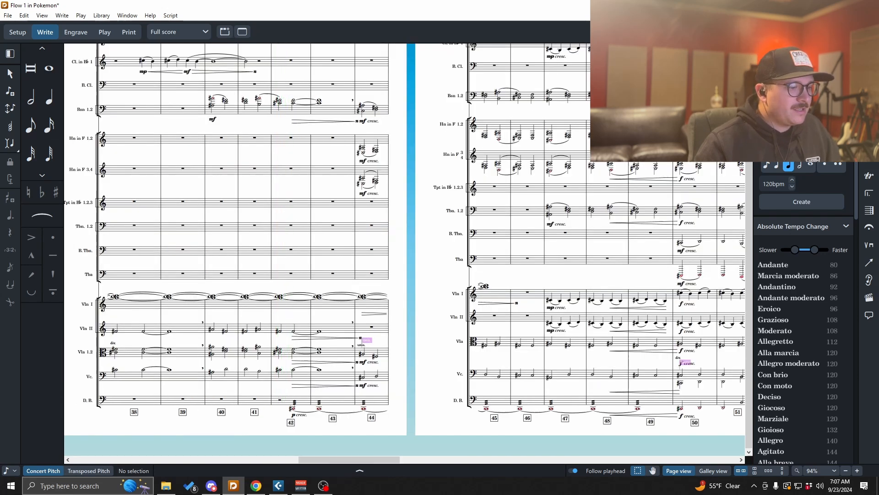
key(alt+Tab)
drag(362, 460, 277, 460)
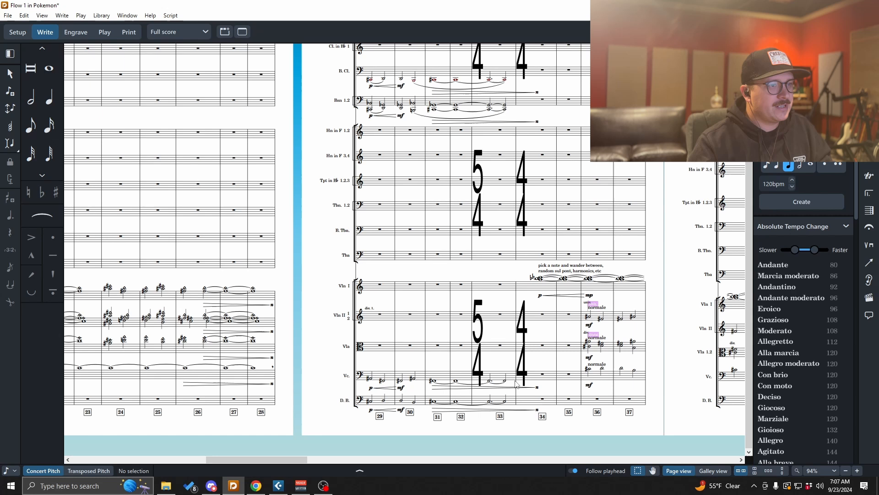
scroll(546, 410, up, 3)
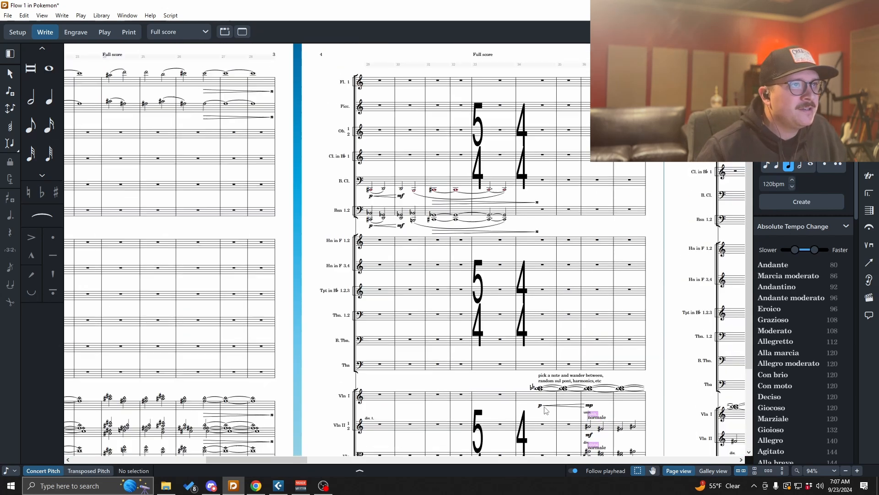
scroll(545, 410, down, 1)
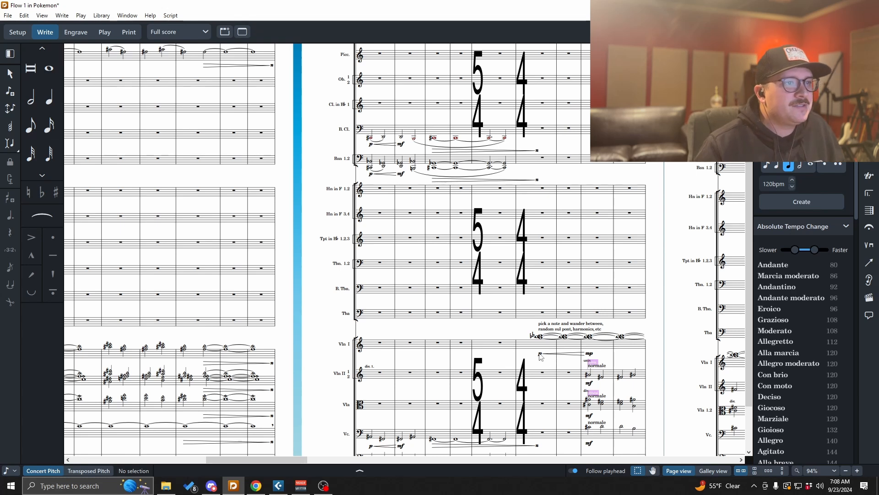
key(alt+Tab)
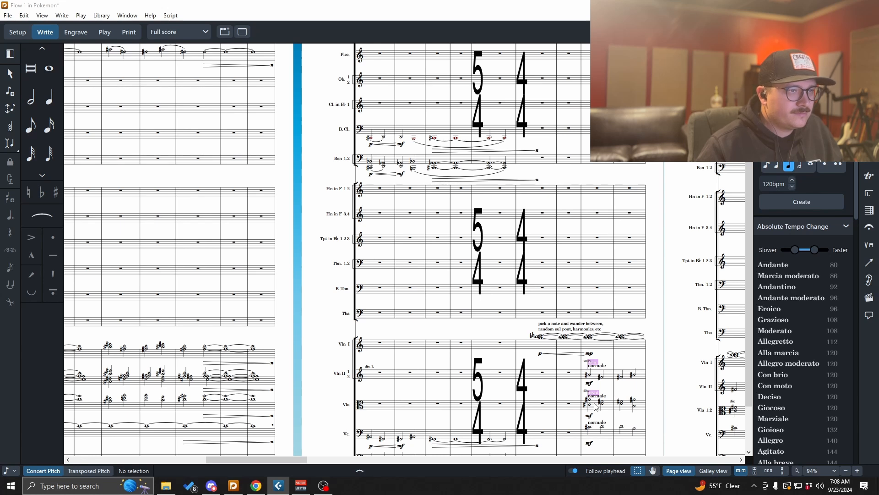
scroll(595, 407, down, 2)
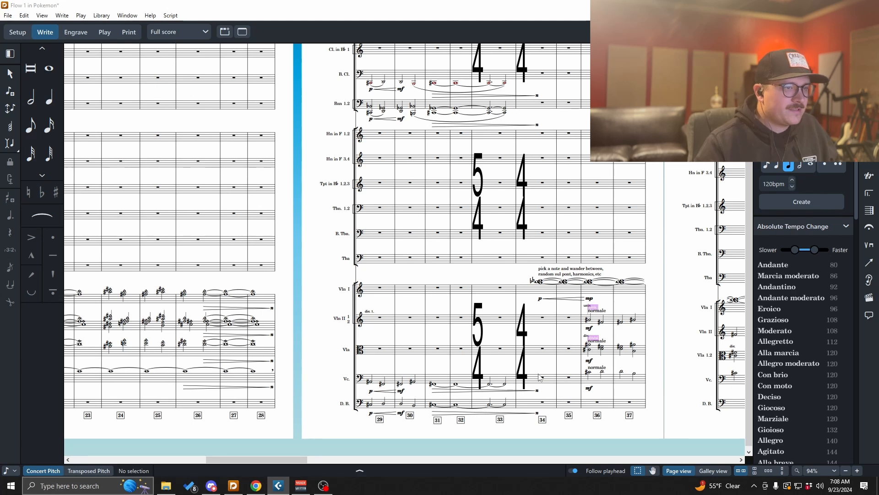
- Review bars 38 to 44 with playback, then return to the start of the score
drag(291, 463, 340, 462)
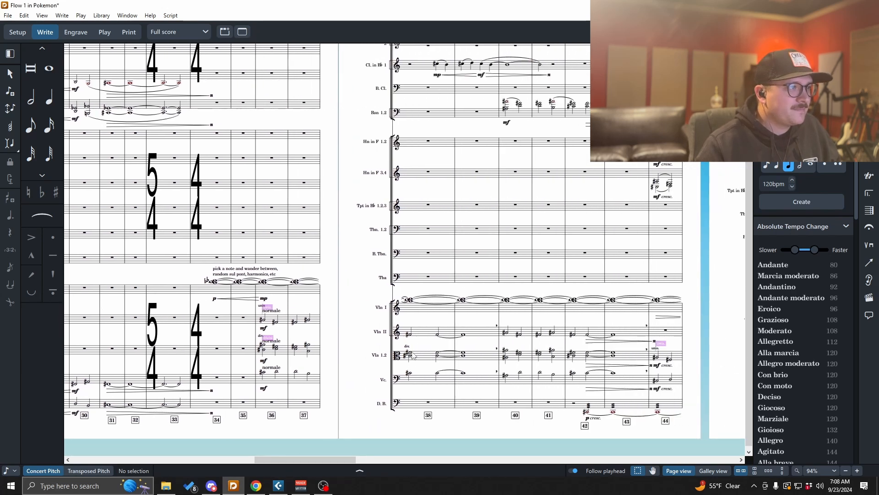
scroll(416, 370, up, 5)
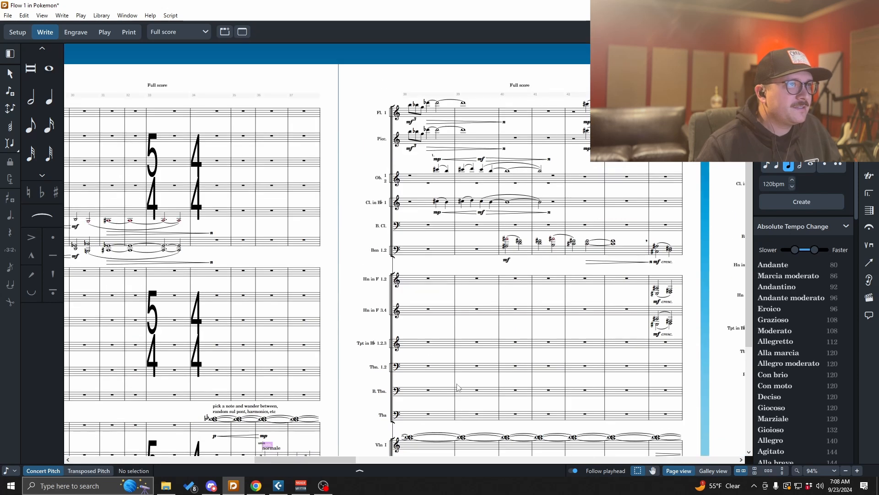
scroll(454, 390, down, 2)
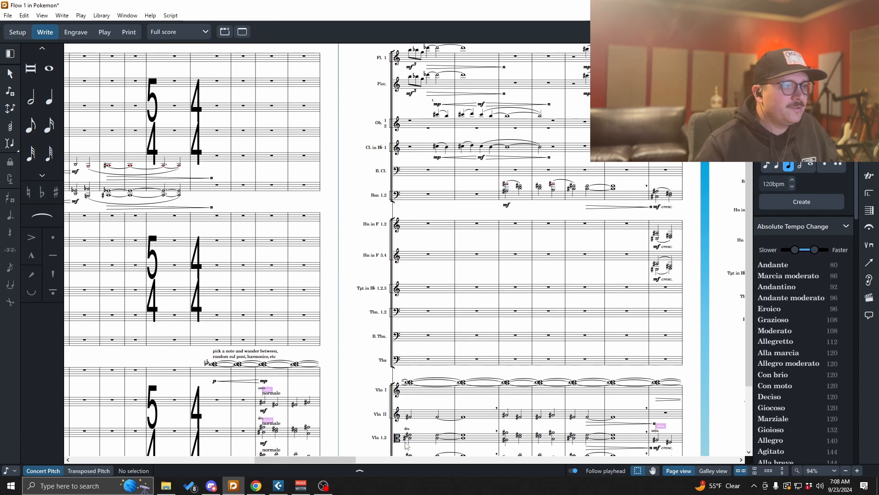
drag(331, 458, 370, 459)
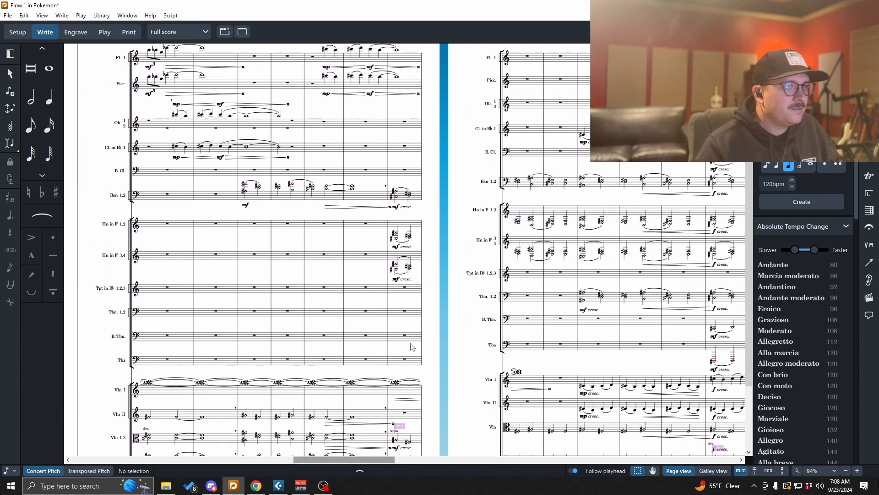
scroll(418, 355, down, 2)
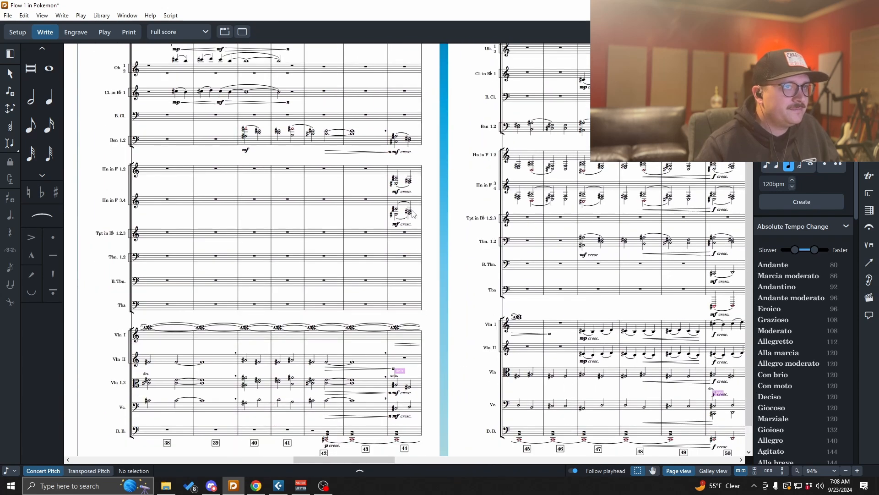
key(space)
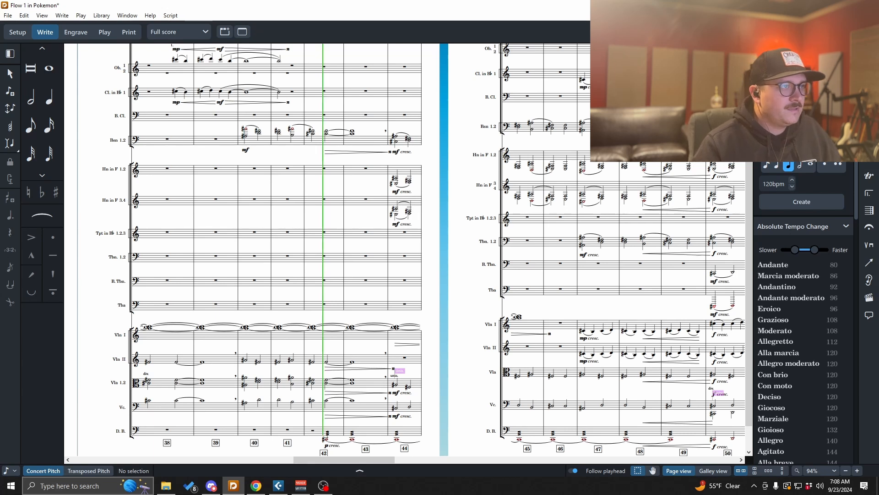
key(space)
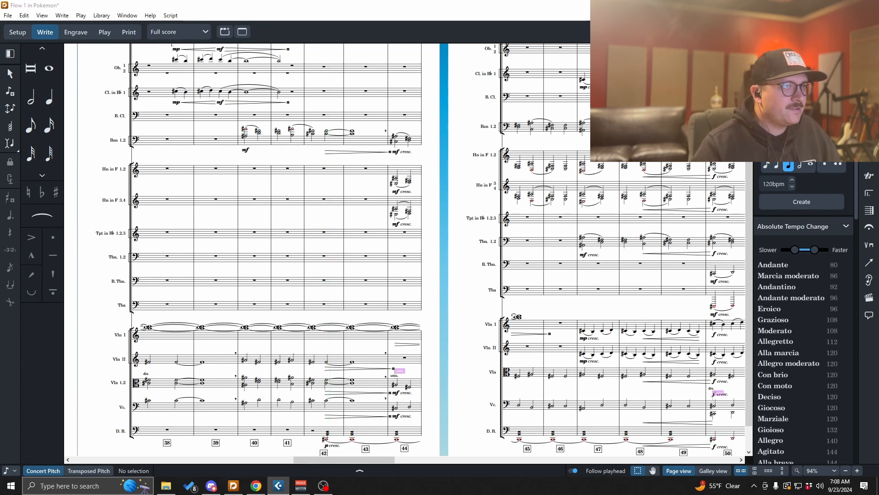
drag(350, 459, 128, 457)
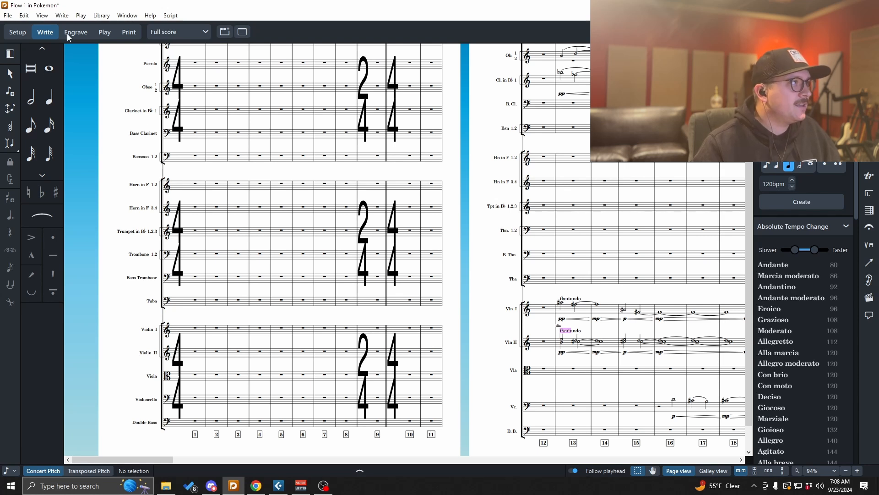
- Turn off condensing in Layout Options so every player shows on its own staff
key(ctrl+shift+l)
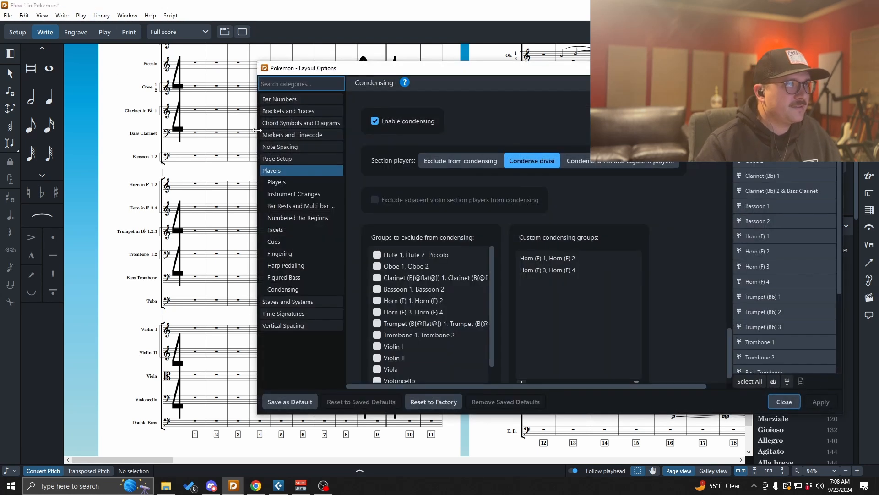
click(373, 121)
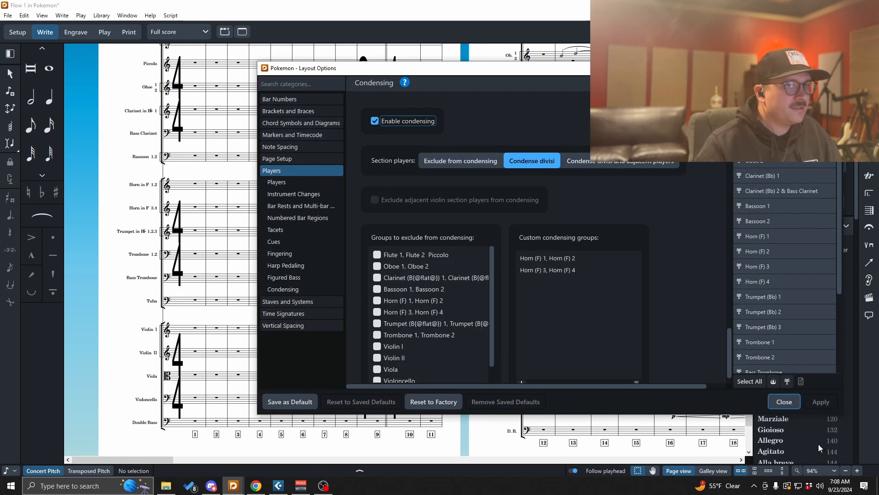
click(376, 122)
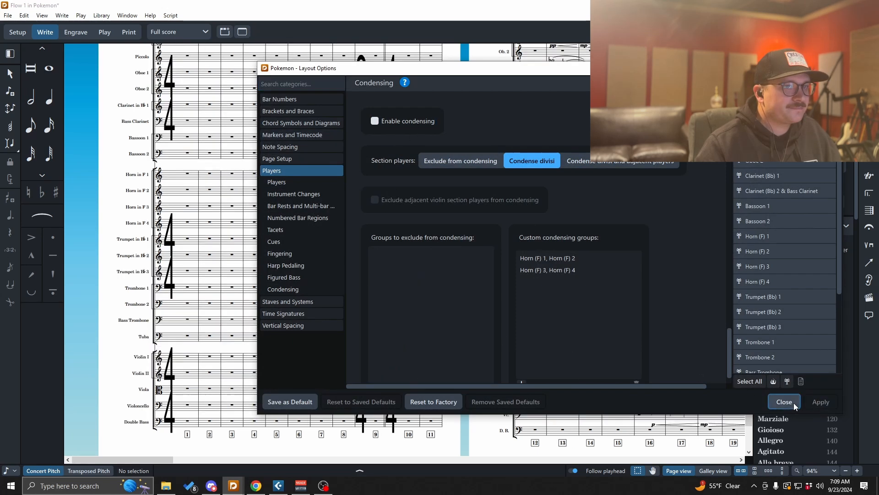
click(790, 402)
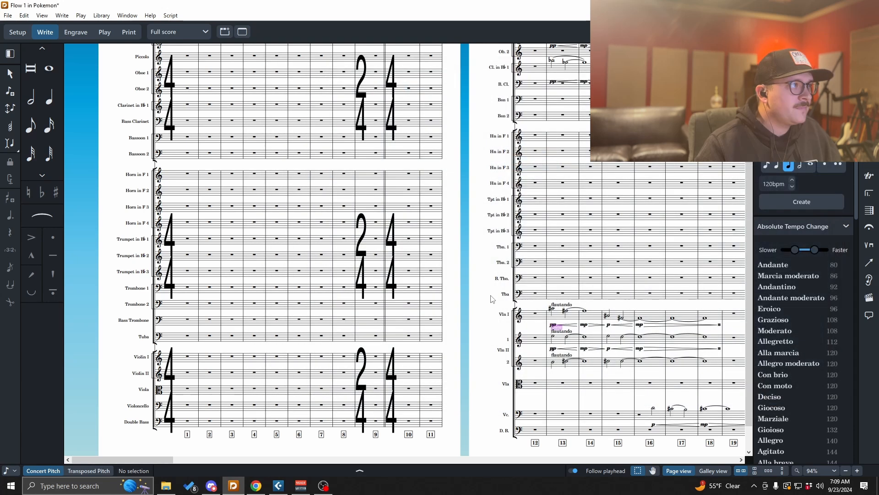
- Change the clefs of Horns in F 1 to 4 at bar 1 to bass clef
click(188, 174)
shift+click(188, 223)
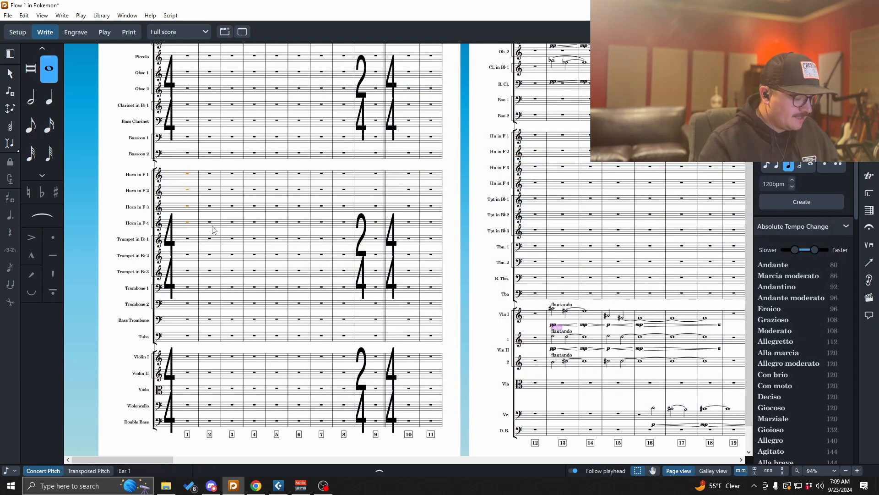
key(shift+c)
text(bass)
key(Return)
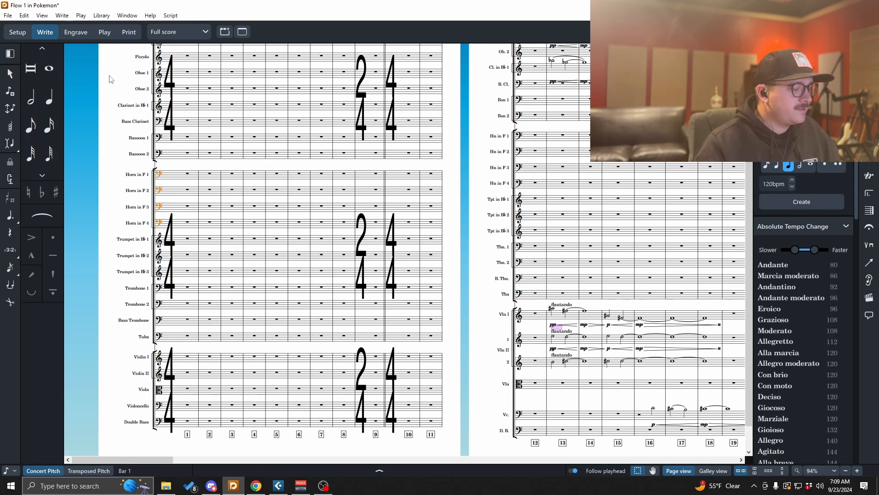
- Re-enable condensing in Layout Options and apply the change
key(ctrl+shift+l)
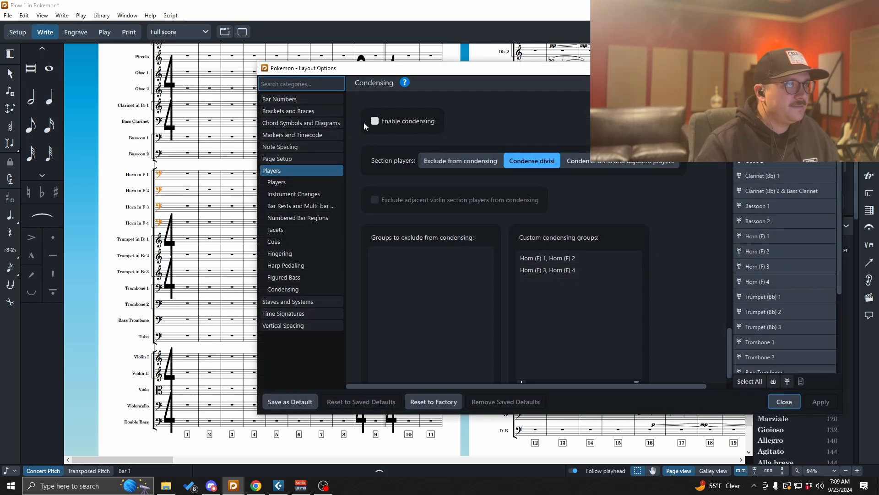
click(375, 121)
click(819, 403)
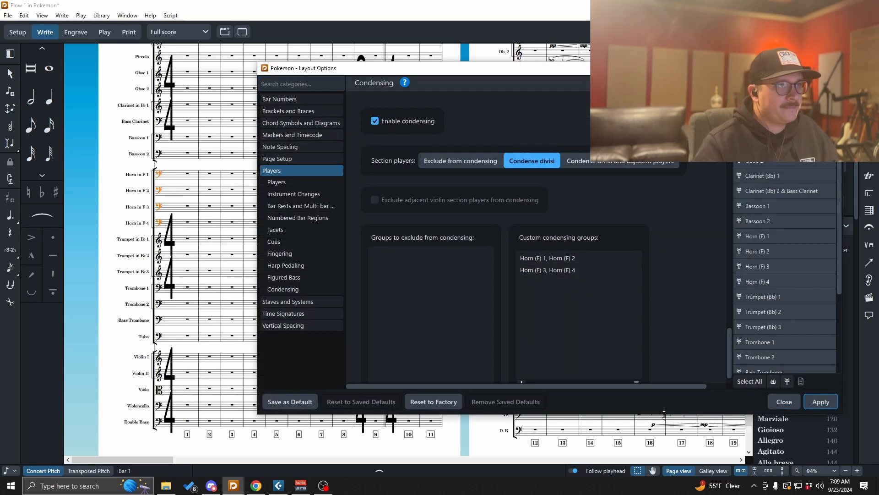
click(784, 401)
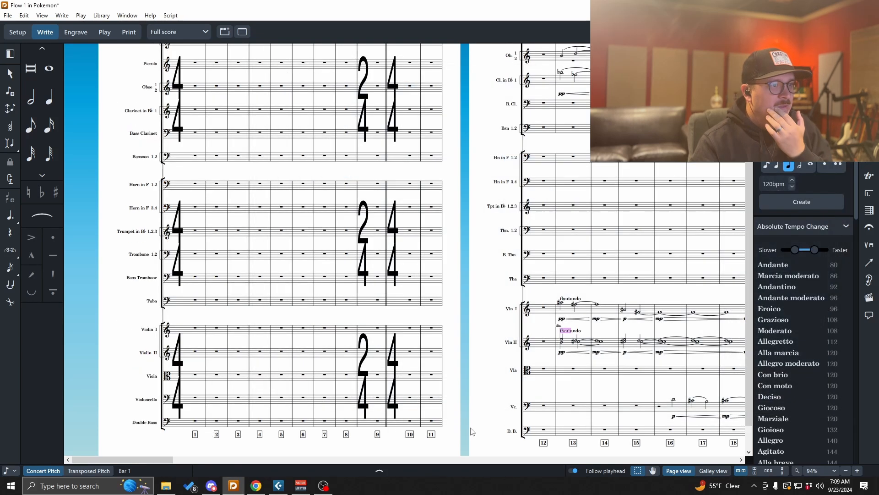
- Scroll through pages 5 and 6 to review the condensed horn staves after the clef change
drag(163, 461, 395, 462)
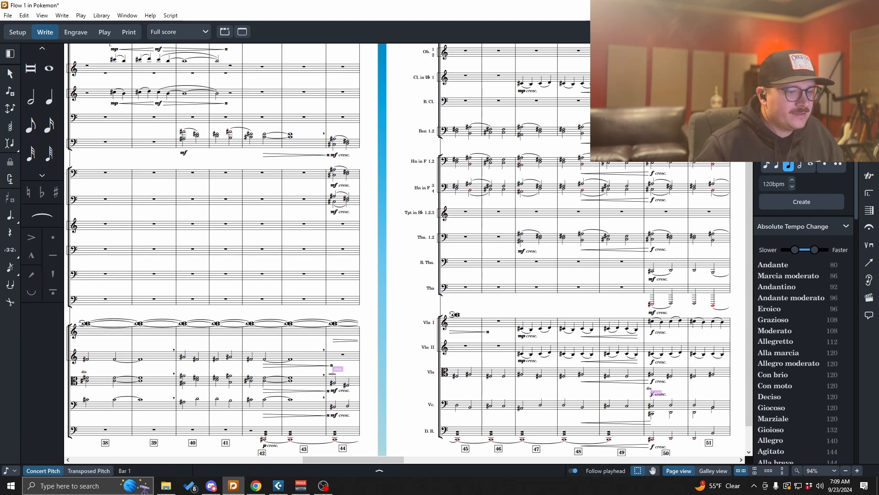
key(alt+Tab)
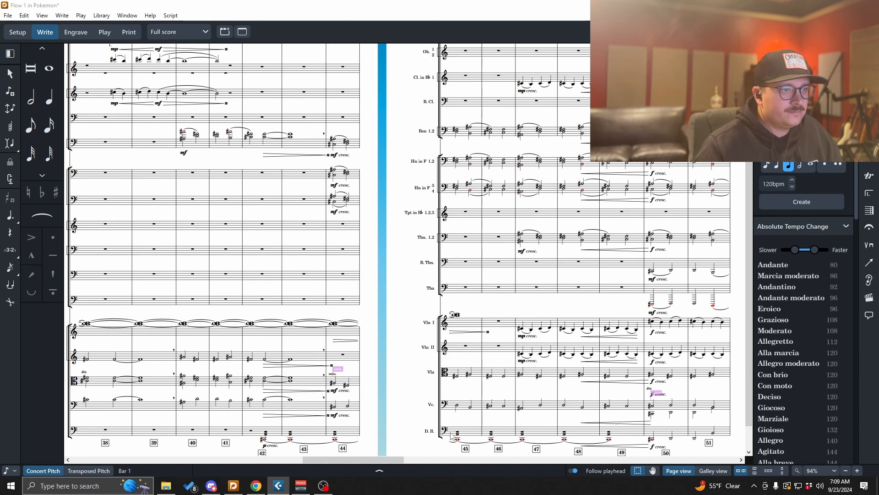
drag(385, 459, 429, 463)
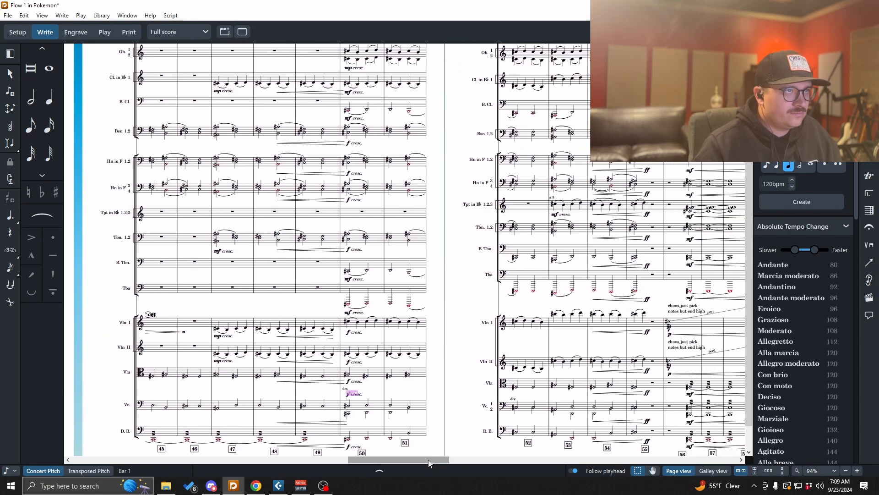
scroll(522, 378, up, 2)
scroll(537, 371, up, 3)
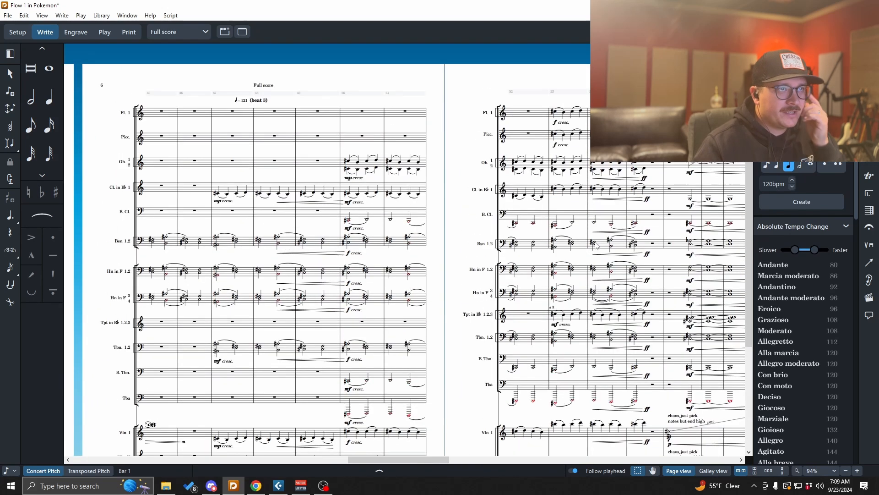
scroll(596, 245, down, 3)
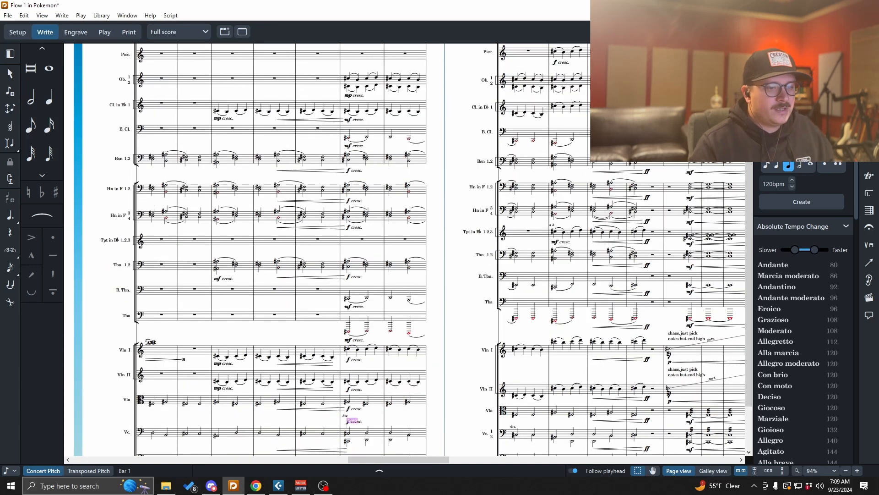
key(space)
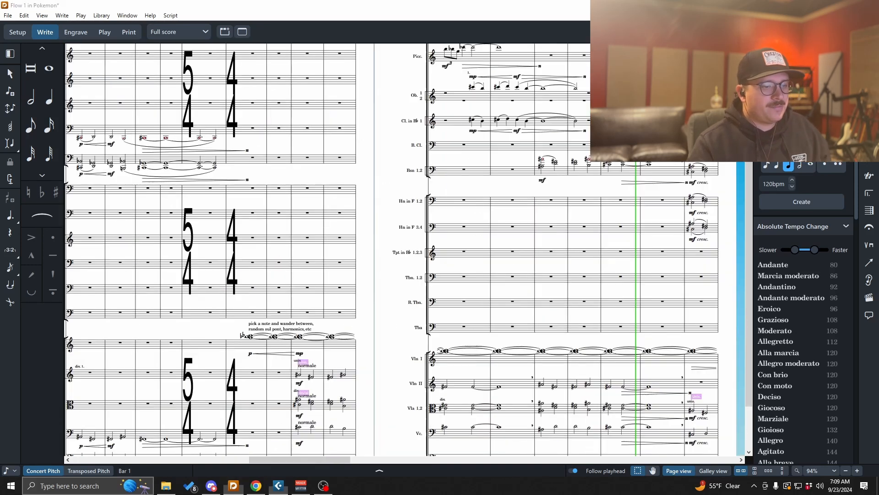
- Play back from around bar 42 and scroll through bars 45 to 56 to review the parts
click(539, 345)
key(space)
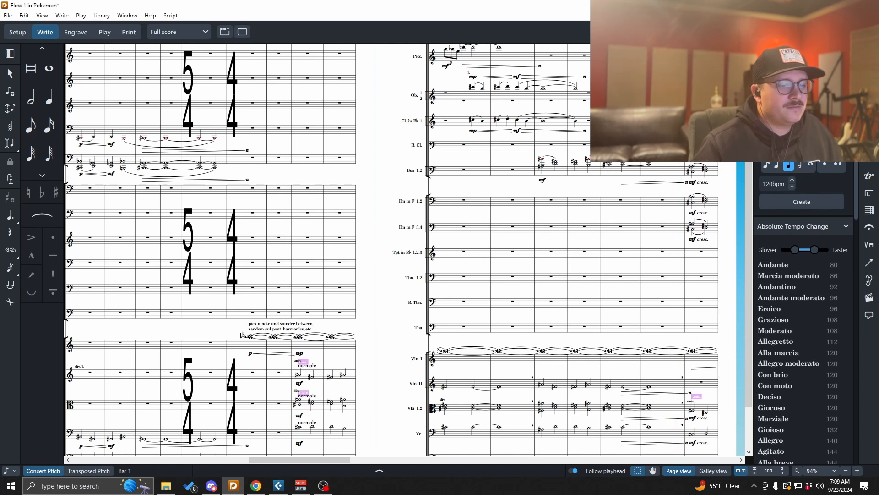
key(alt+Tab)
mouse_move(342, 461)
mouse_down()
mouse_move(329, 460)
mouse_move(366, 460)
mouse_move(355, 460)
mouse_up()
scroll(373, 419, down, 2)
scroll(390, 429, up, 3)
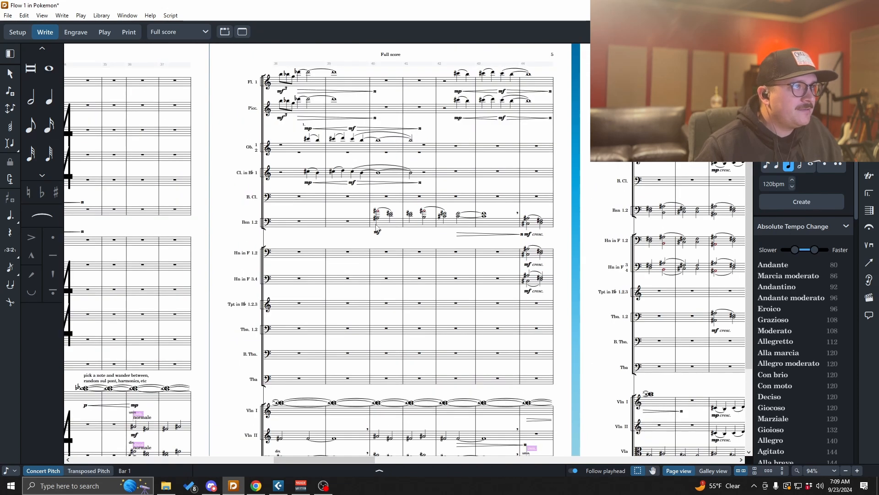
scroll(394, 283, down, 1)
drag(365, 462, 428, 457)
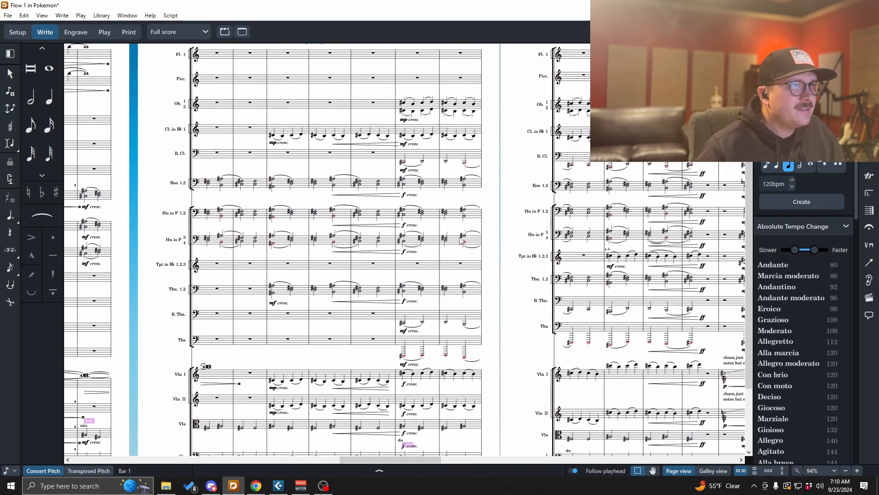
scroll(461, 239, down, 3)
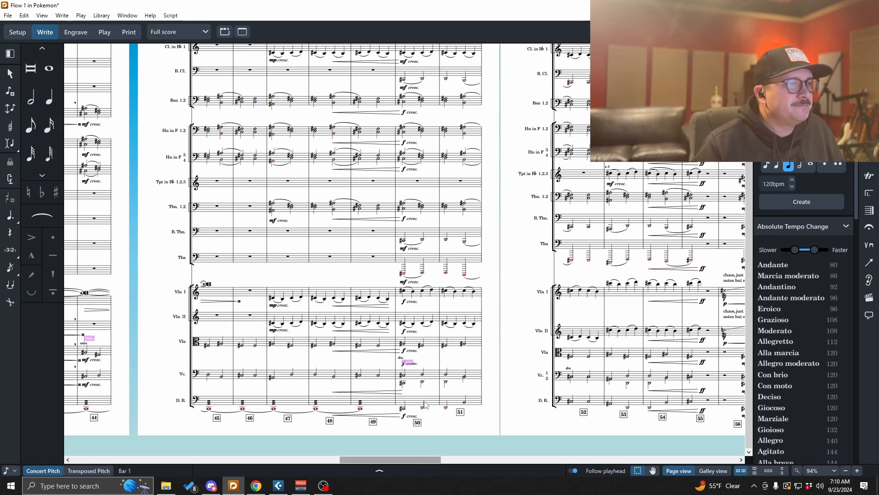
- Transpose the tuba's notes in bars 50 to 58 up an octave
drag(414, 459, 422, 460)
scroll(453, 416, up, 3)
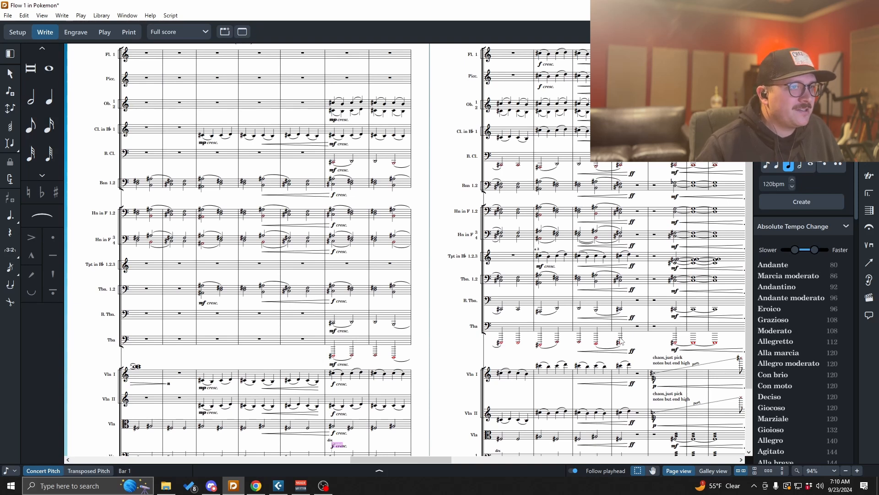
mouse_move(443, 459)
mouse_down()
mouse_move(321, 462)
mouse_move(735, 456)
mouse_move(431, 454)
mouse_up()
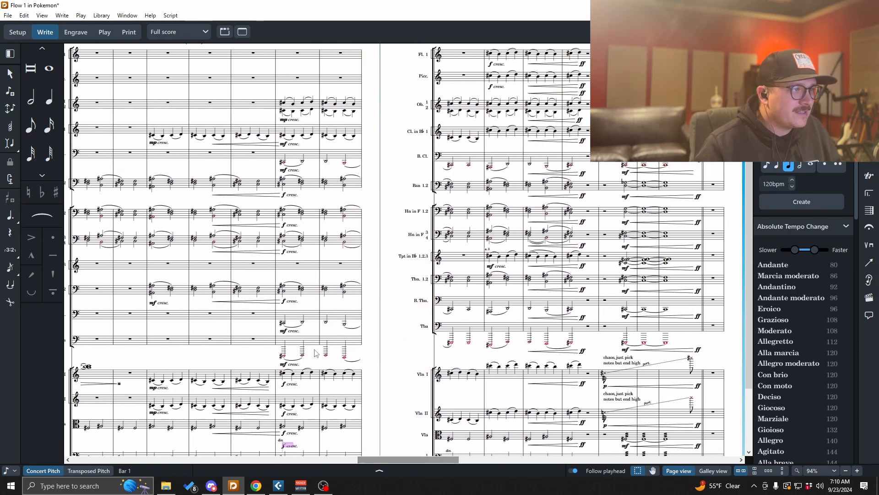
click(283, 356)
shift+click(667, 347)
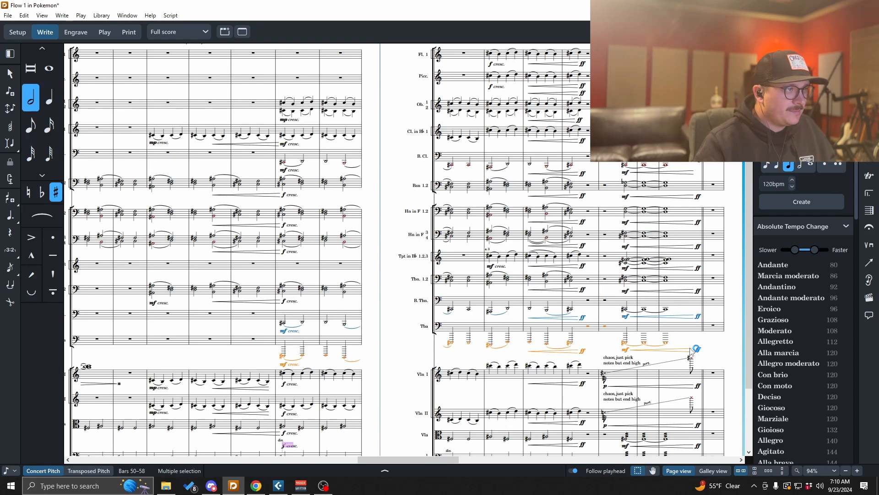
key(ctrl+alt+Up)
- Add the staff text "8ba if possible" to the tuba's first note in bar 50
click(284, 351)
key(shift+x)
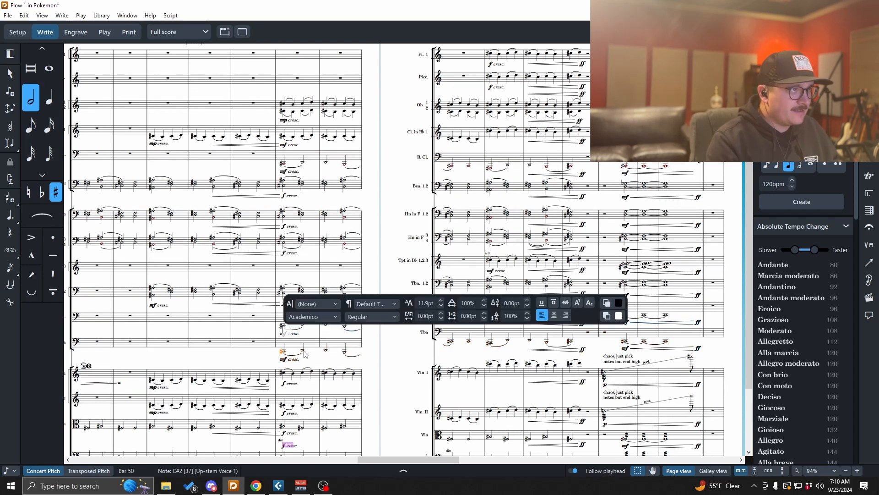
text(8ba if possible)
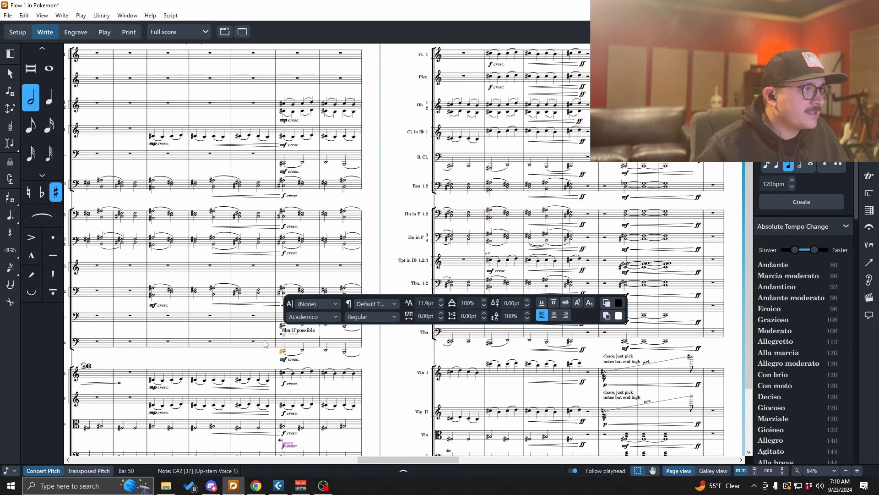
key(Escape)
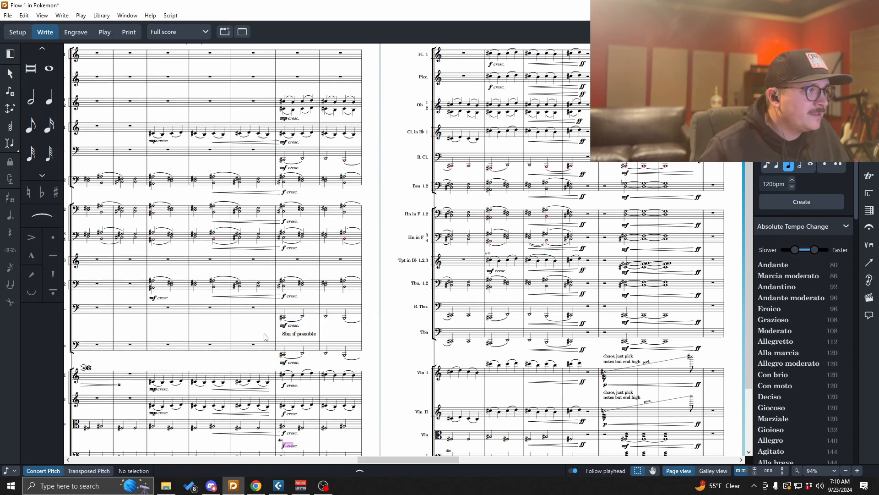
- Scroll and zoom through bars 45 to 58 to review the tuba and brass staves
scroll(341, 353, down, 3)
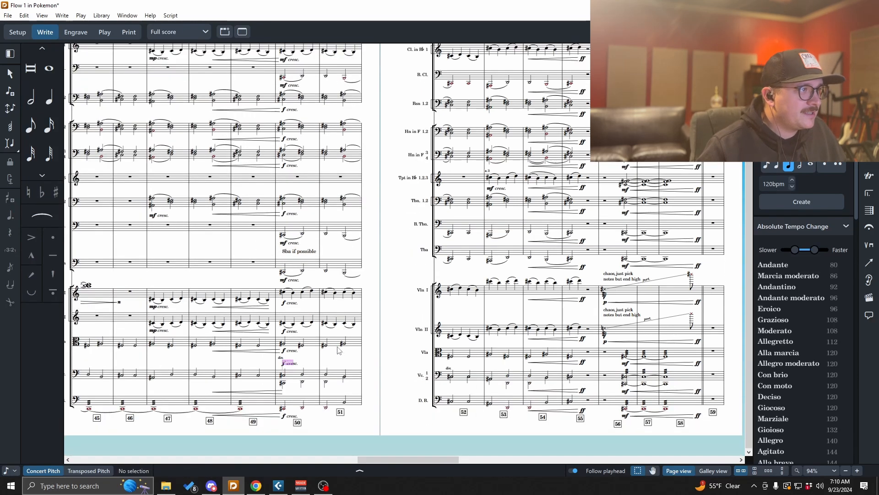
scroll(339, 350, up, 2)
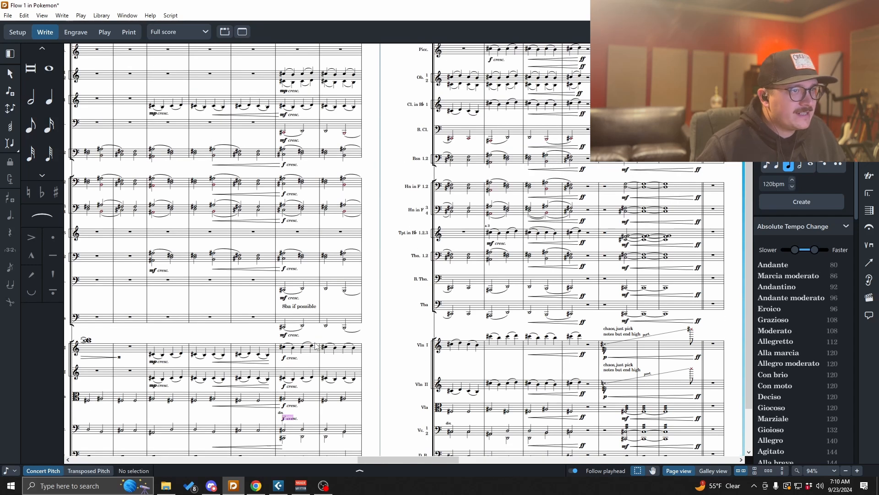
scroll(315, 344, down, 2)
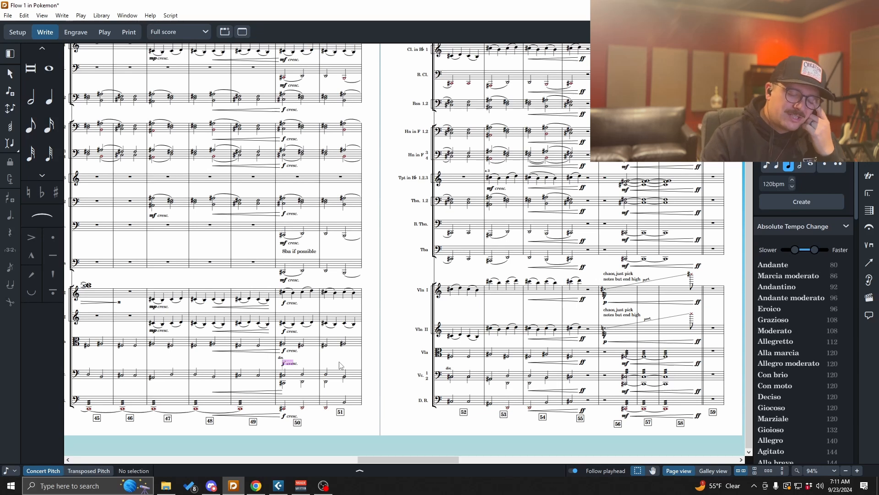
scroll(340, 365, up, 3)
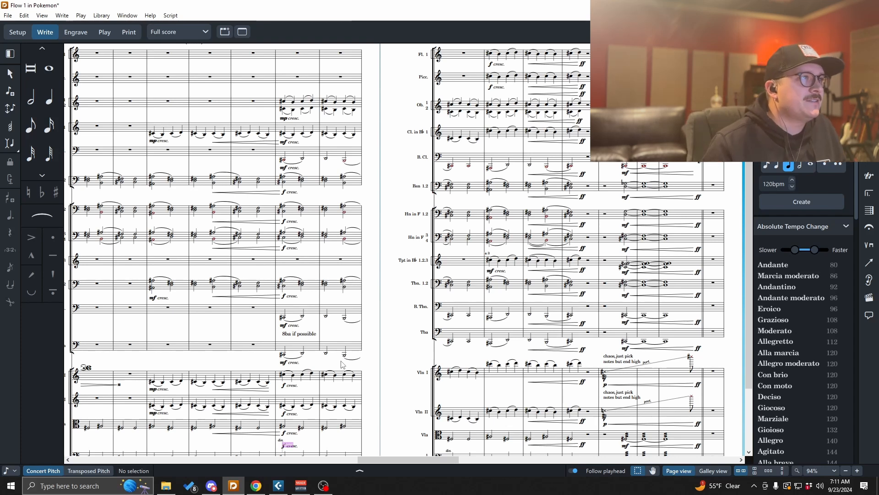
scroll(340, 365, up, 2)
scroll(341, 364, down, 1)
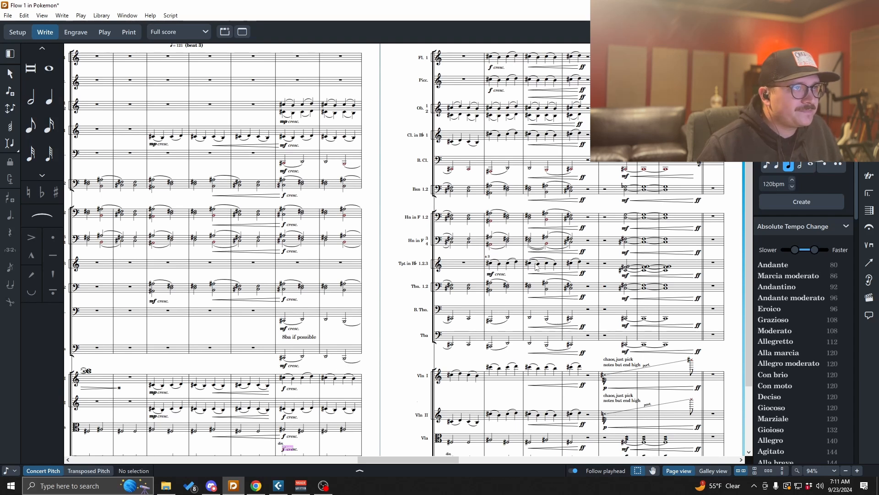
scroll(537, 268, up, 3)
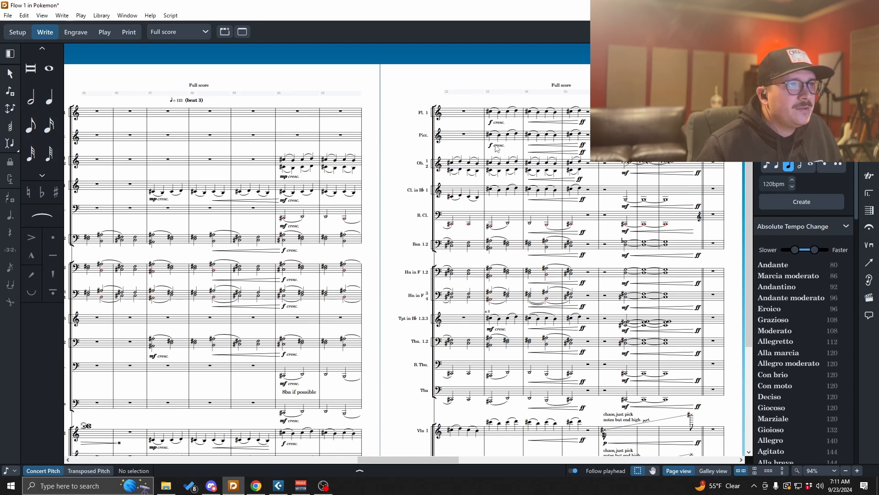
scroll(555, 242, down, 1)
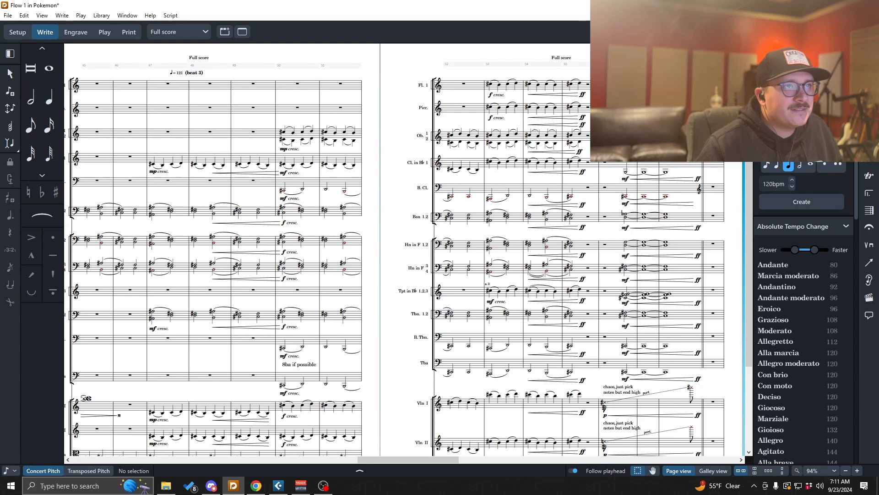
scroll(582, 143, up, 2)
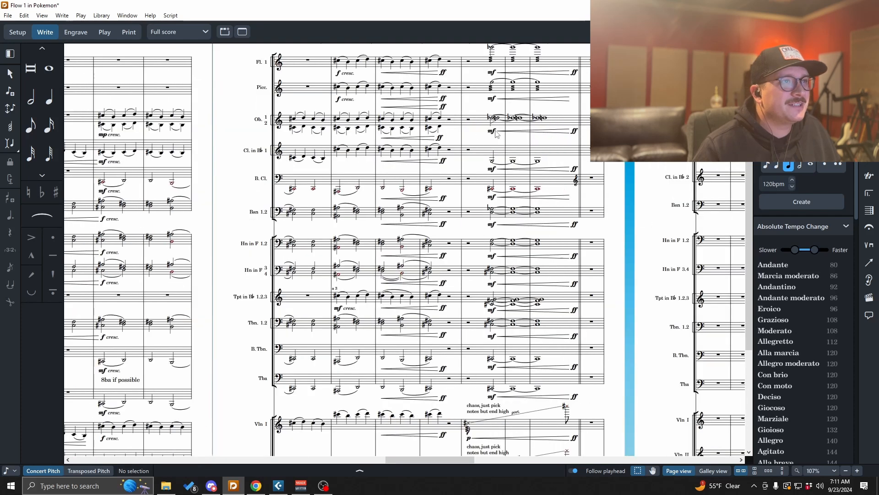
scroll(495, 133, up, 4)
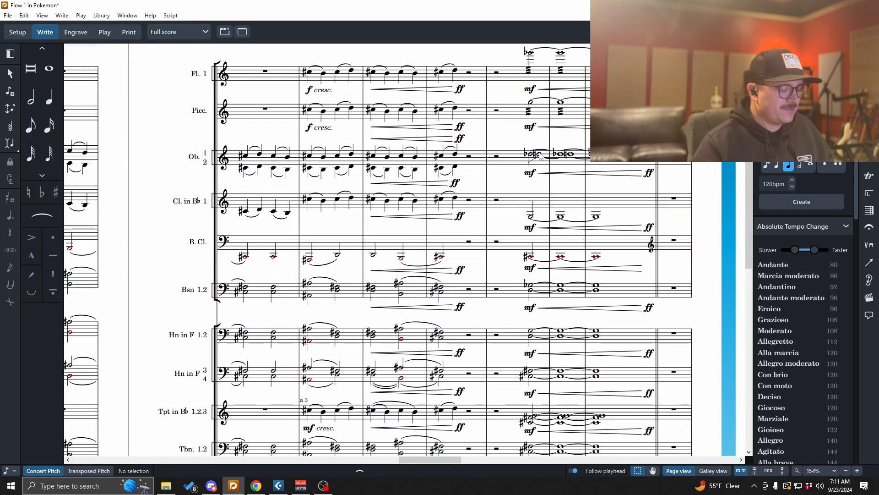
- Disable condensing in Layout Options and inspect the uncondensed woodwind staves around bar 56
key(ctrl+shift+l)
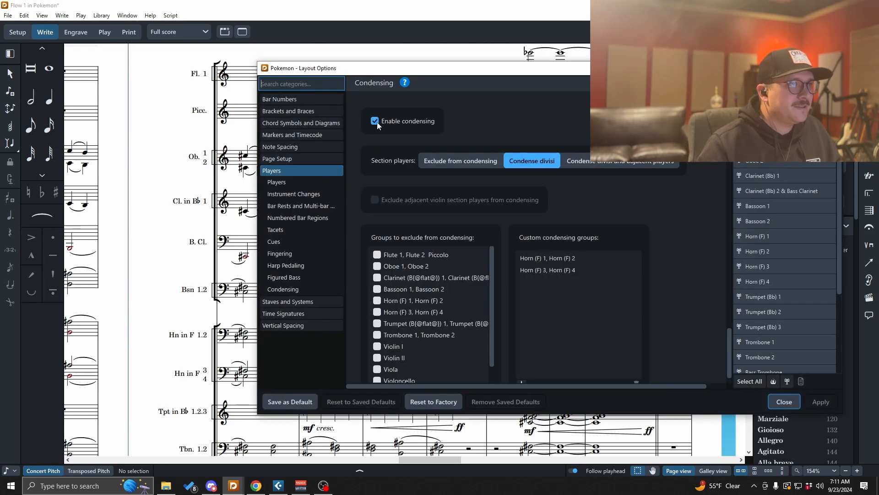
click(375, 121)
click(827, 403)
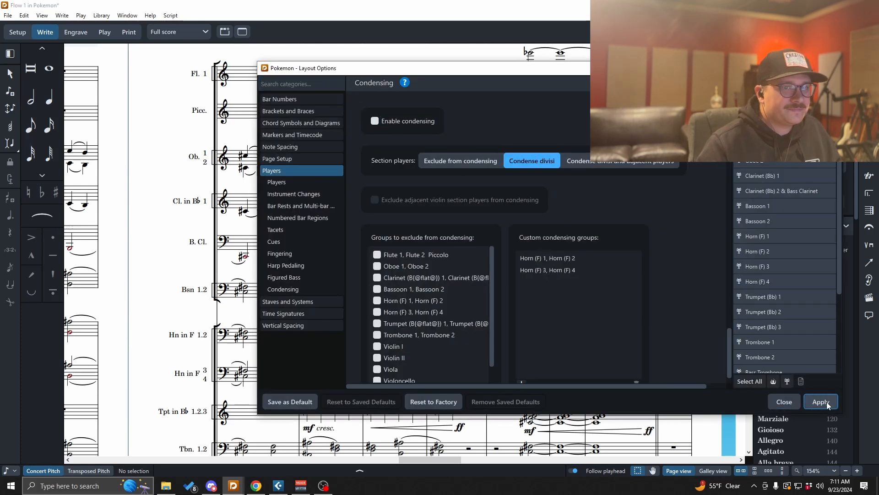
click(784, 402)
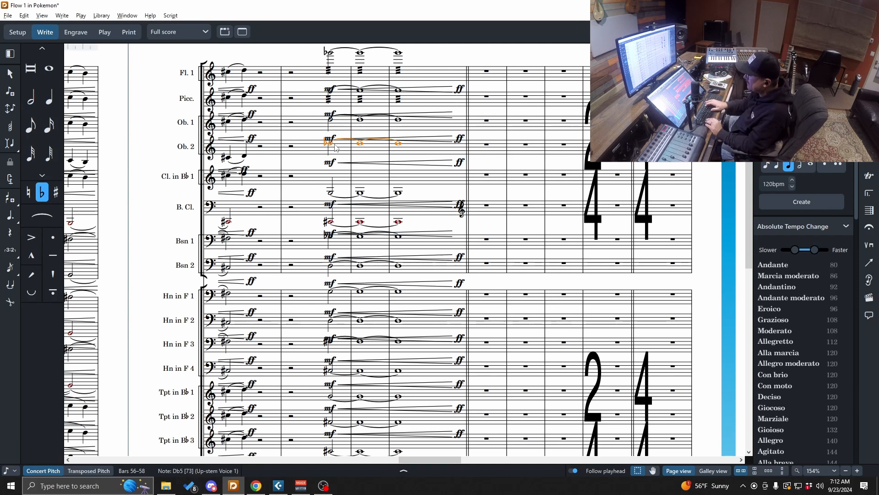
key(alt+minus)
click(314, 168)
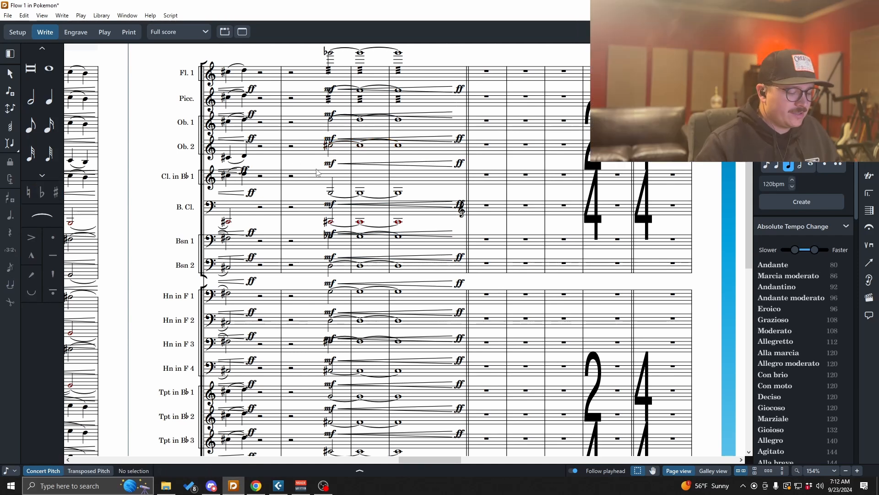
- Turn condensing back on in Layout Options, apply it and close the dialog
key(ctrl+shift+l)
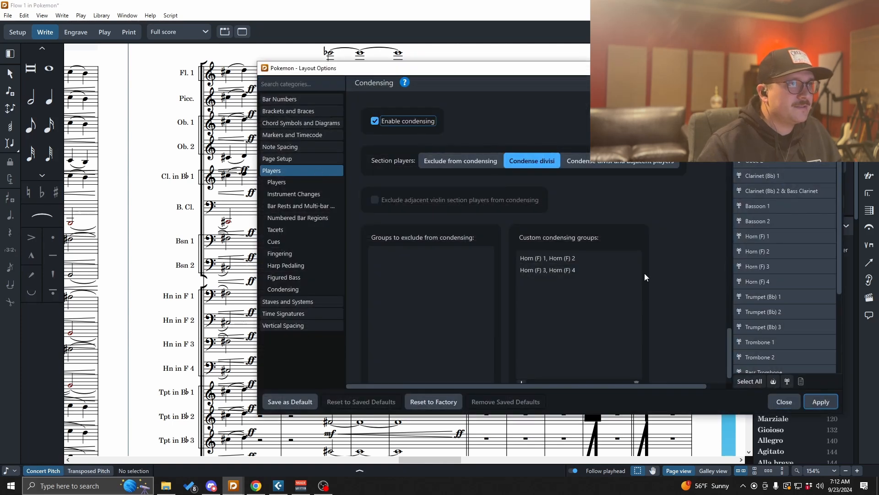
click(814, 402)
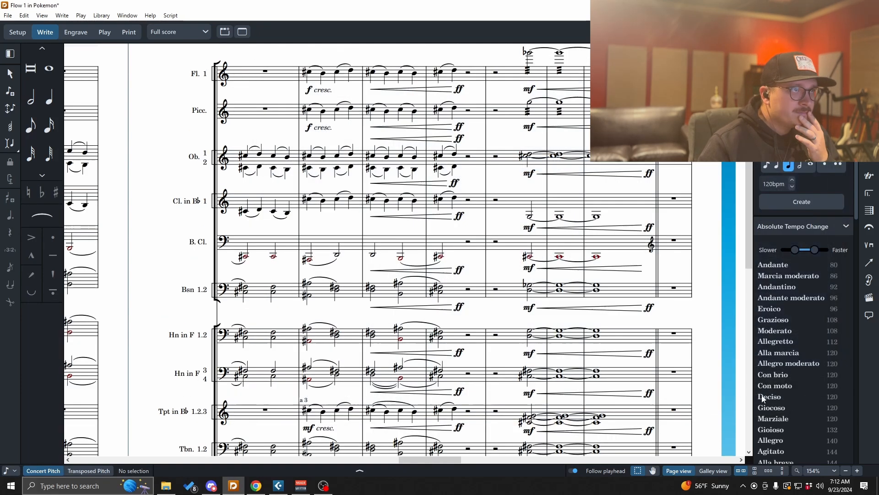
click(784, 402)
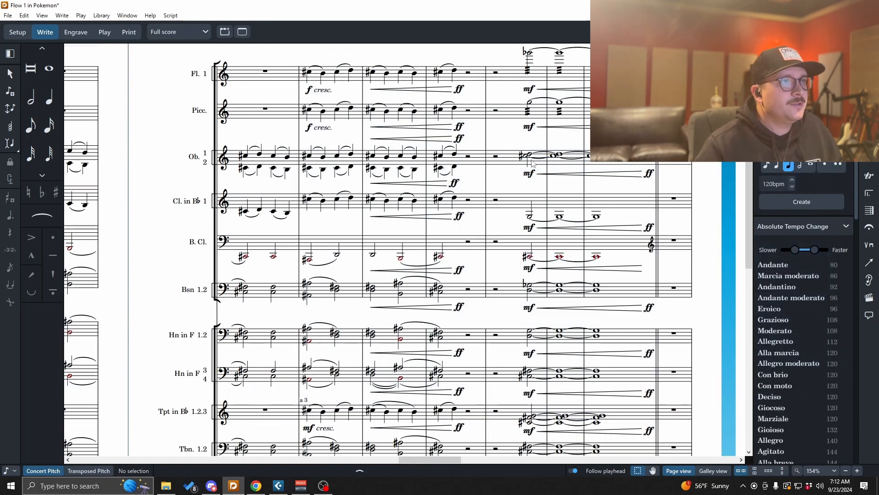
- Scroll through bars 52 to 67 to review the condensed staves
scroll(551, 225, up, 2)
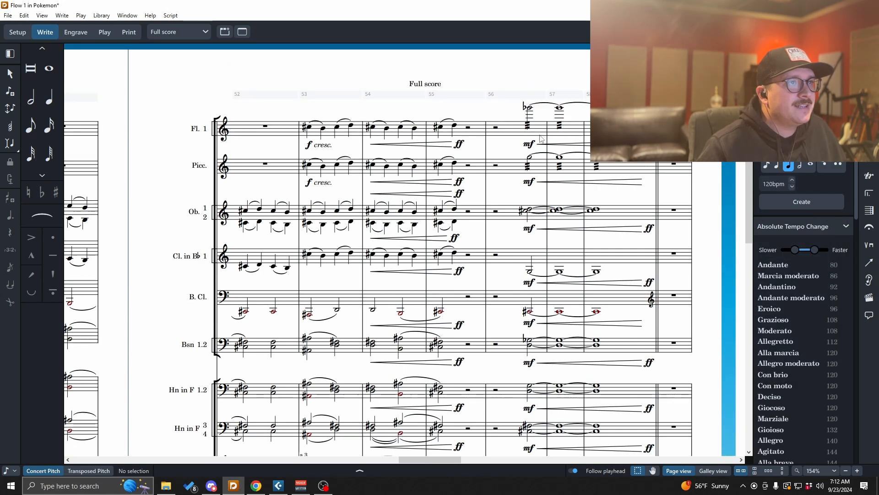
scroll(480, 234, down, 11)
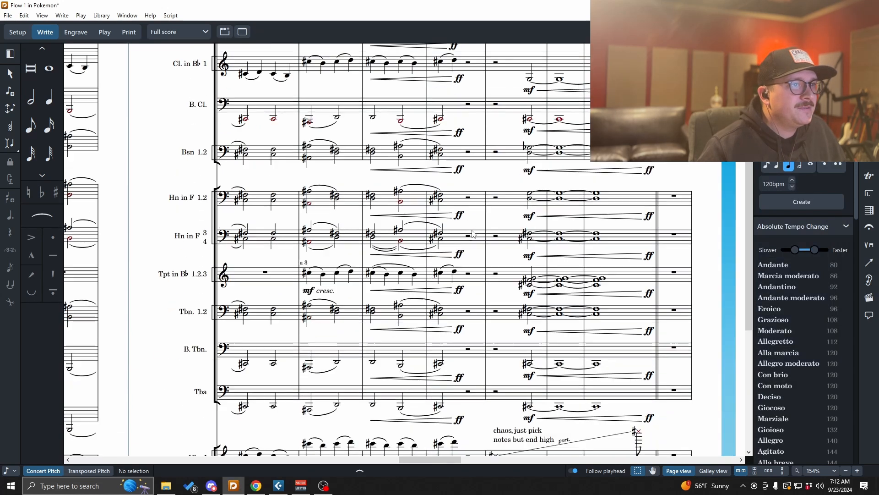
scroll(538, 252, down, 5)
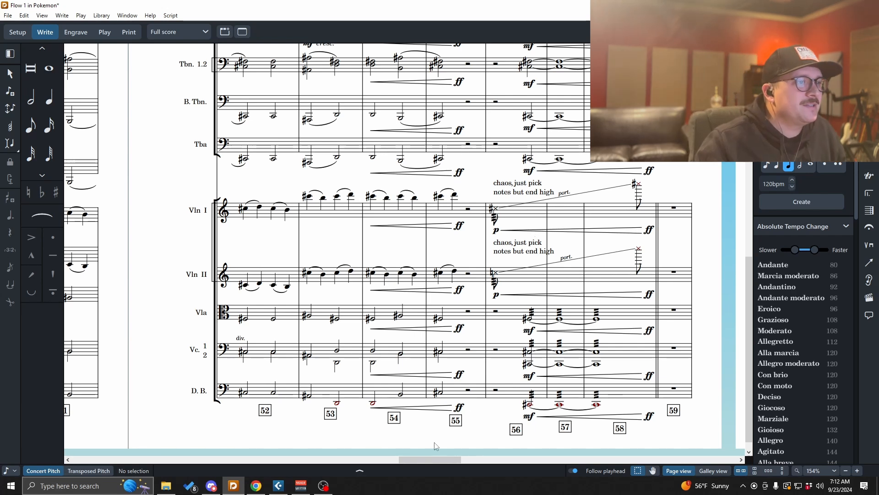
drag(438, 459, 497, 461)
scroll(394, 252, up, 3)
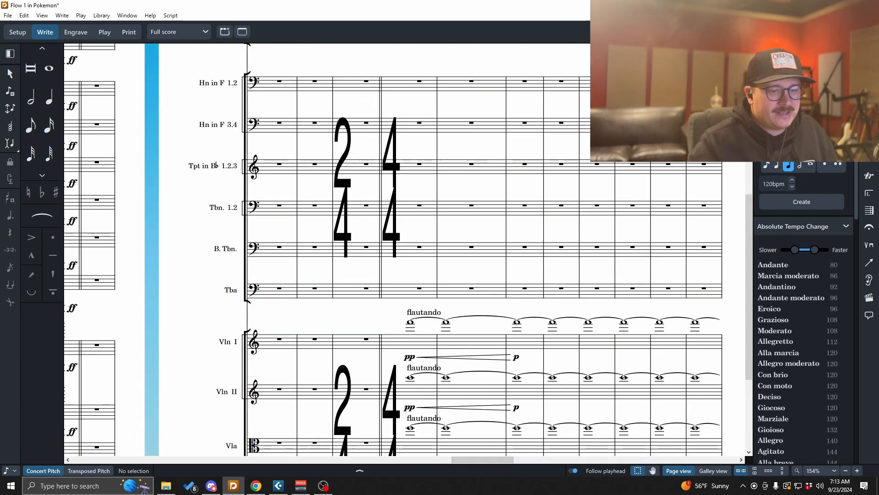
key(alt+Tab)
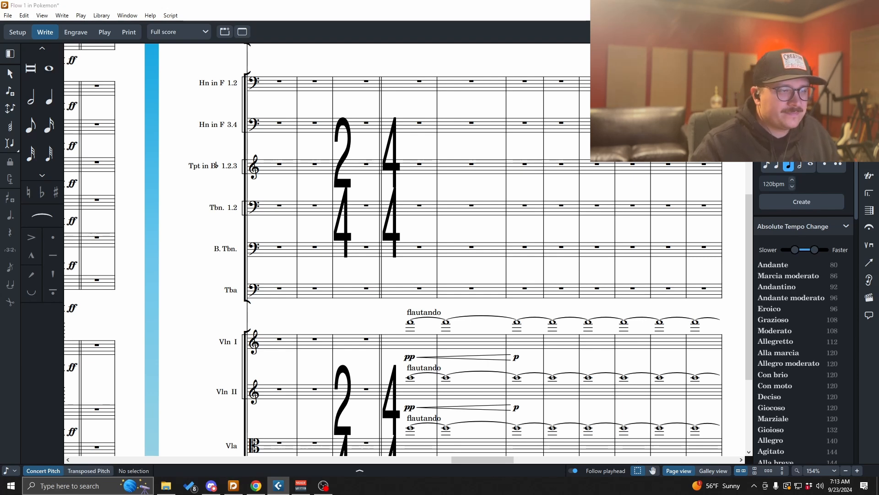
scroll(499, 339, down, 3)
scroll(471, 287, up, 3)
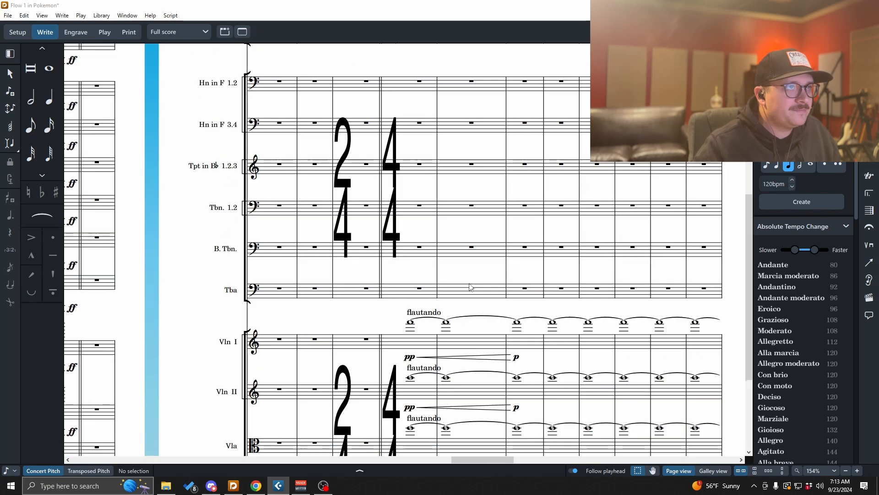
scroll(471, 287, up, 6)
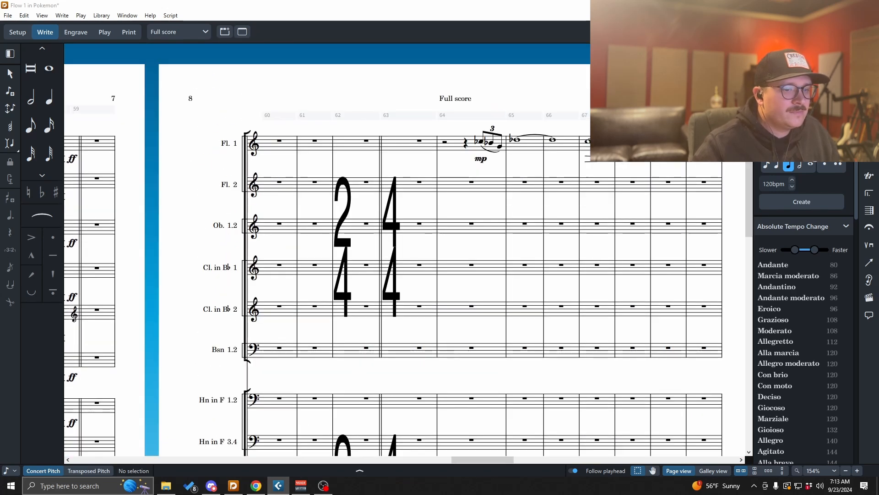
- Add the staff text "solo" to Flute 1's first note in bar 64
click(482, 144)
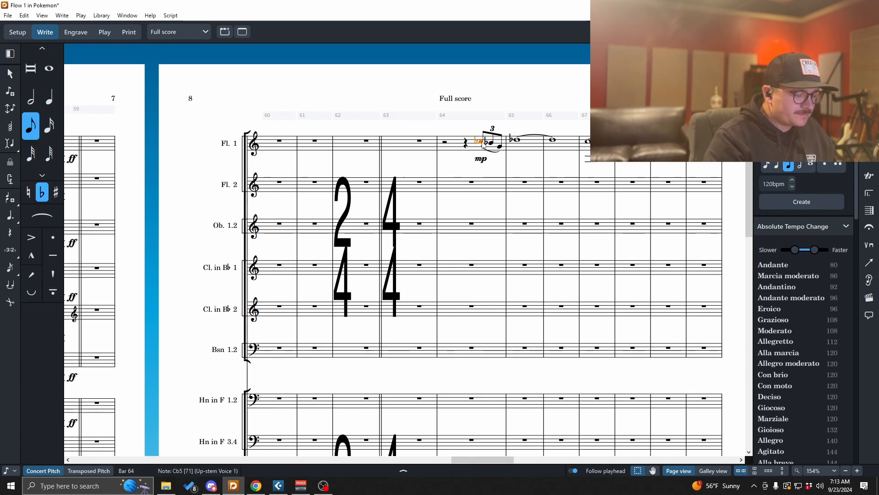
key(shift+x)
text(solo)
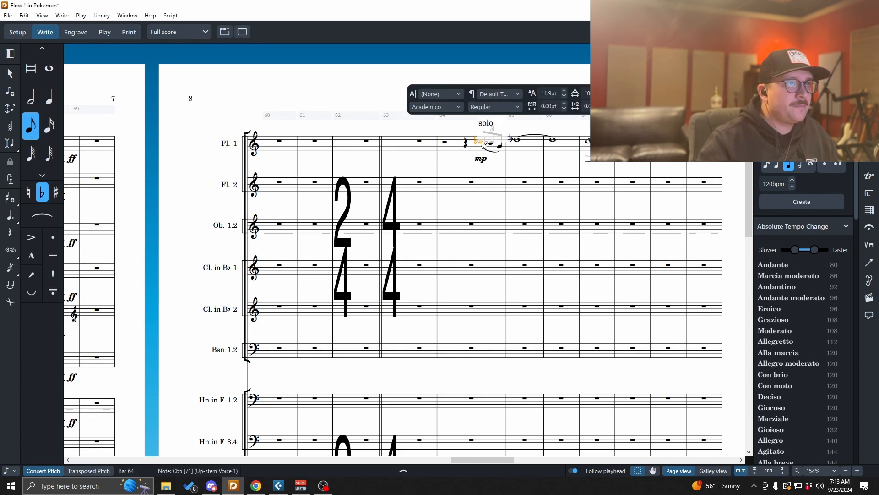
key(Escape)
key(Escape)
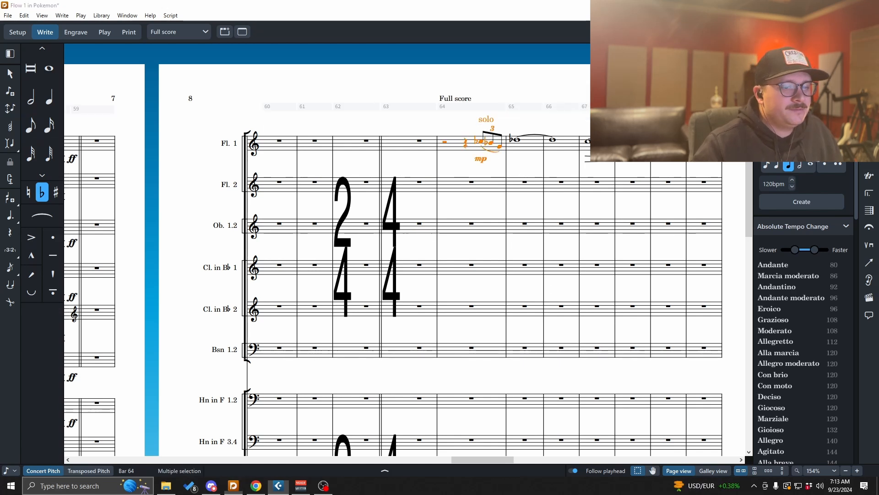
- Scroll on through bars 68 to 81 to review the next page
scroll(619, 287, down, 10)
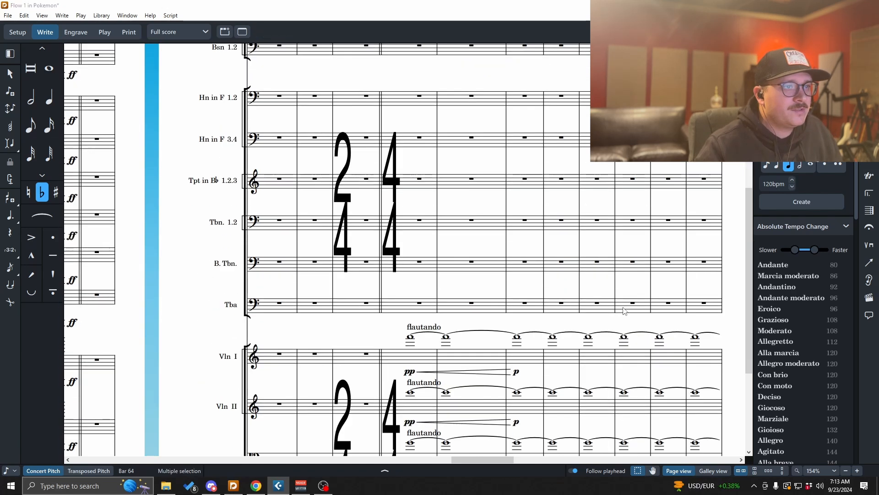
drag(501, 458, 535, 459)
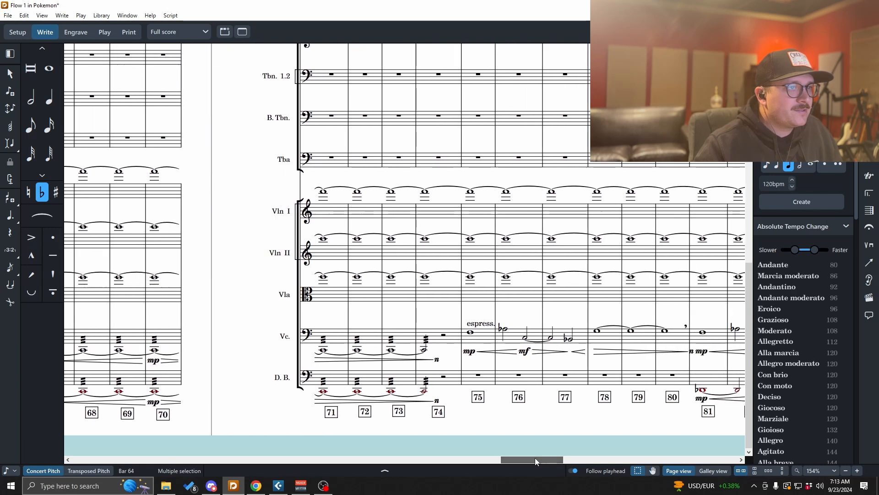
scroll(524, 431, up, 5)
scroll(524, 430, up, 5)
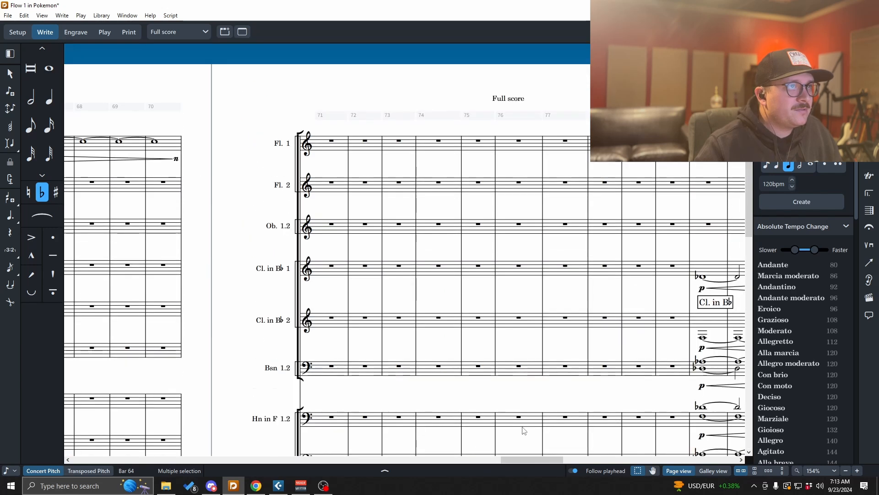
- Scroll through bars 71 to 103 to review the condensed staves across the next pages
scroll(524, 430, down, 7)
scroll(524, 430, down, 2)
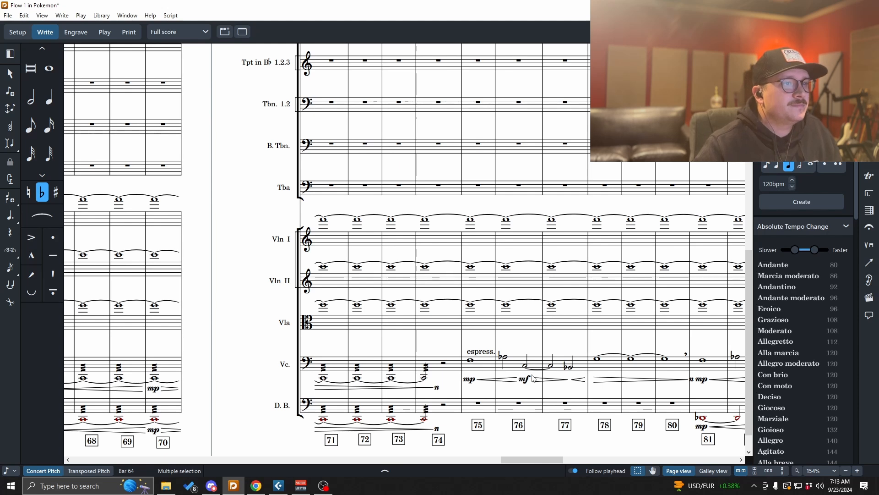
drag(524, 460, 545, 460)
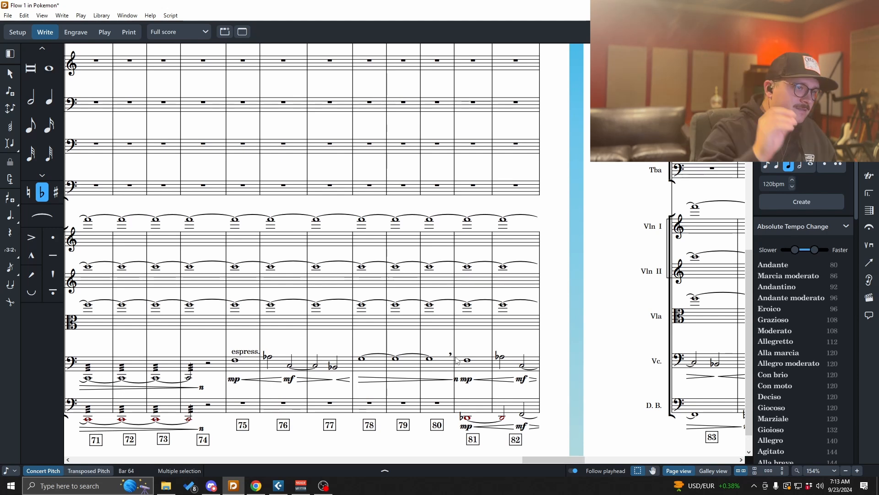
scroll(456, 360, up, 10)
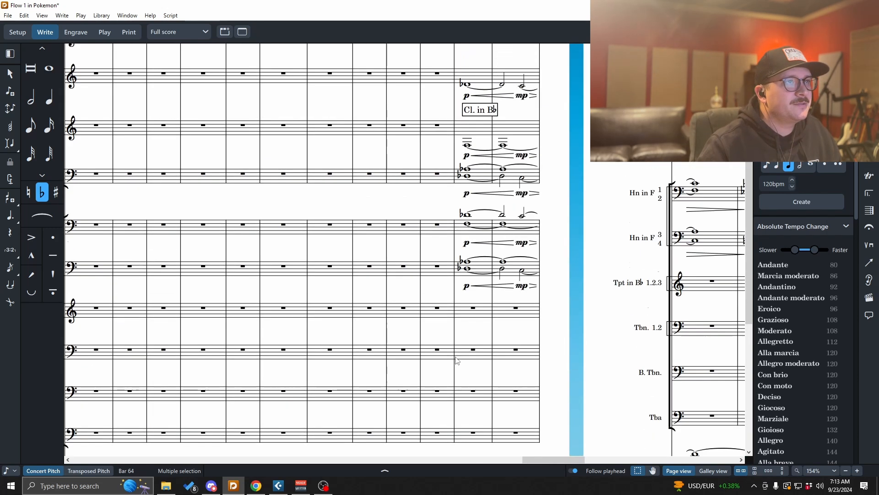
drag(549, 460, 579, 460)
scroll(556, 386, down, 5)
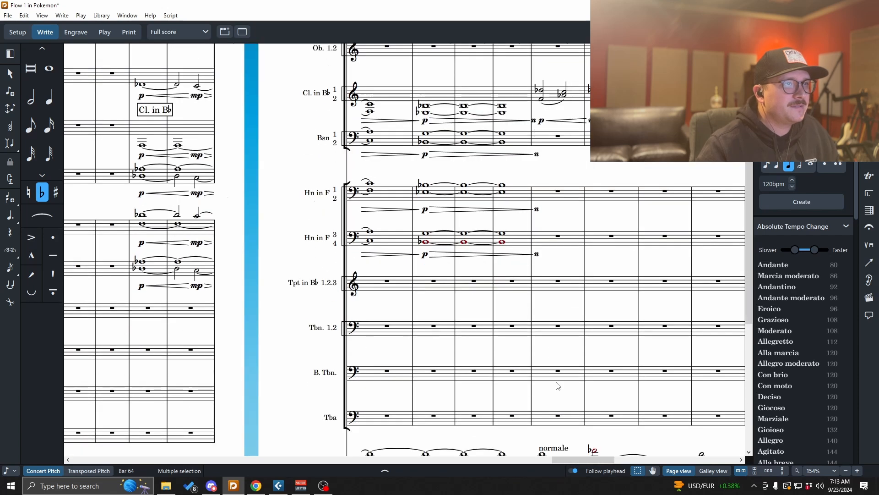
scroll(555, 386, down, 5)
scroll(541, 400, down, 1)
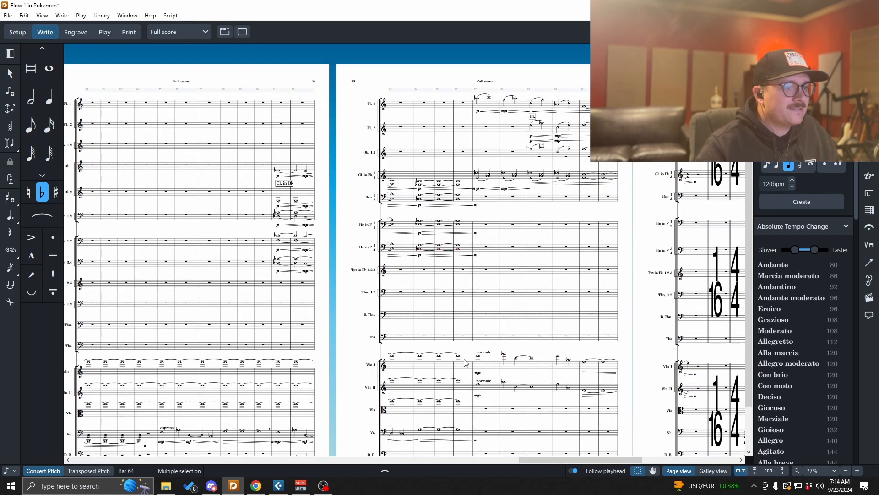
- Play back the score and follow the later pages through the playback
key(alt+Tab)
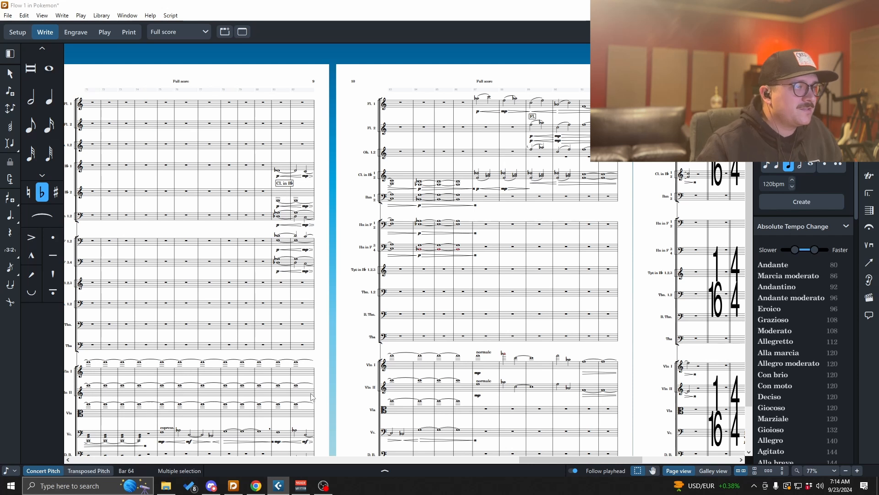
scroll(293, 403, down, 1)
scroll(293, 409, up, 1)
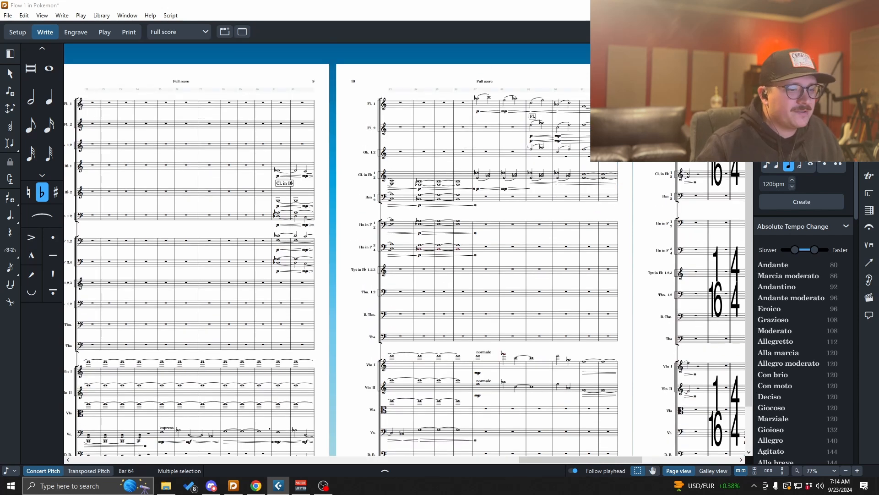
scroll(486, 300, down, 1)
scroll(504, 321, up, 1)
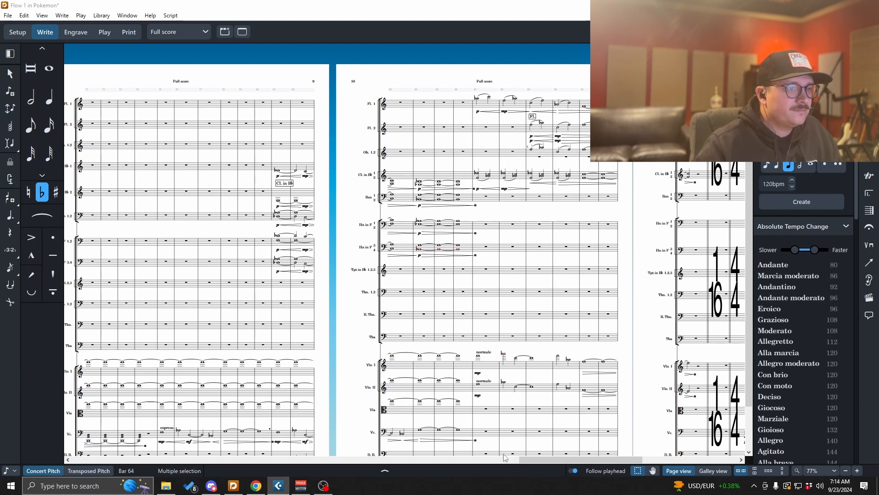
drag(549, 459, 584, 461)
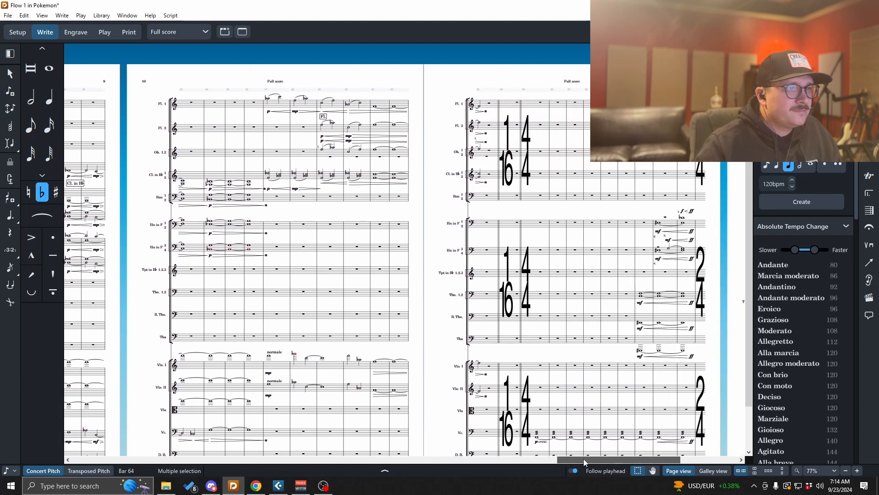
scroll(540, 360, down, 2)
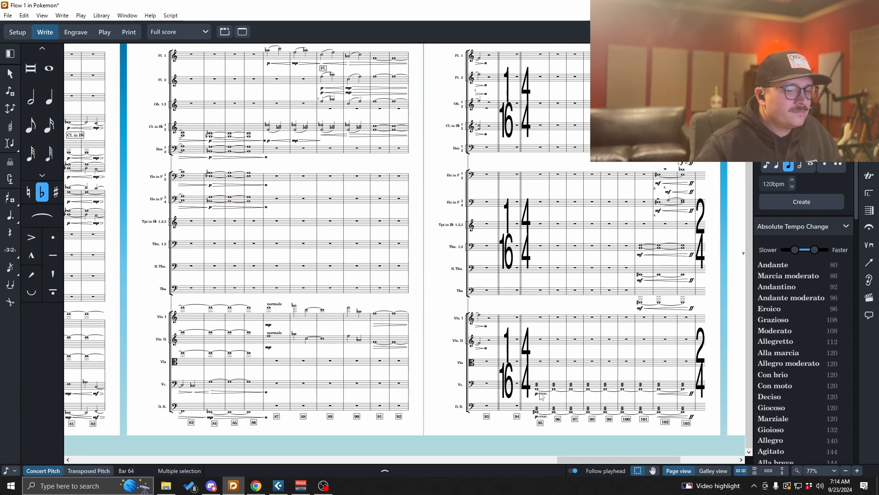
drag(590, 461, 630, 458)
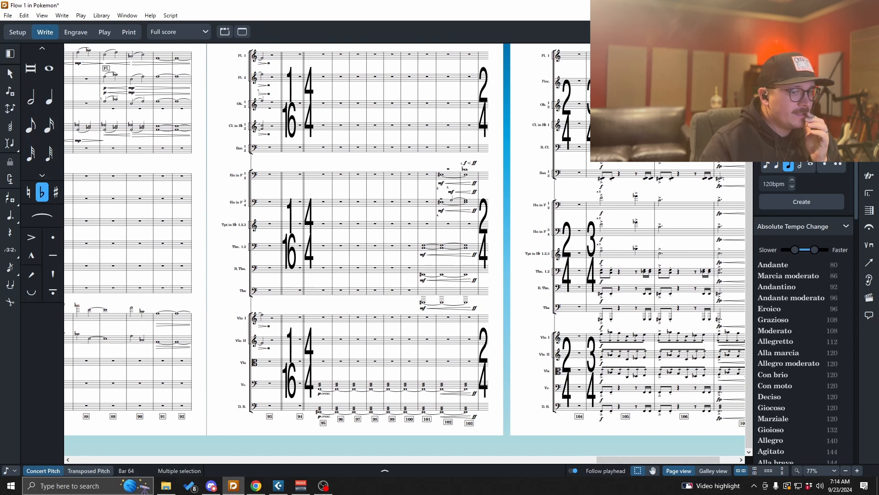
key(space)
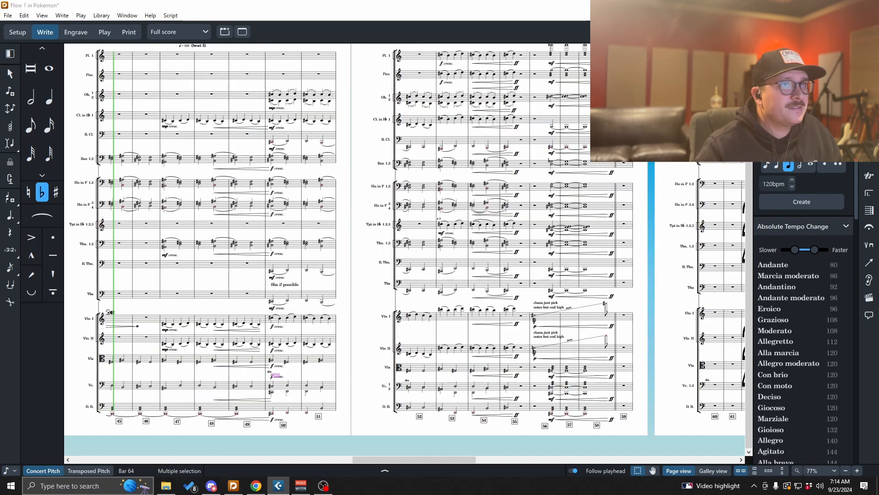
drag(448, 460, 553, 459)
drag(488, 459, 617, 459)
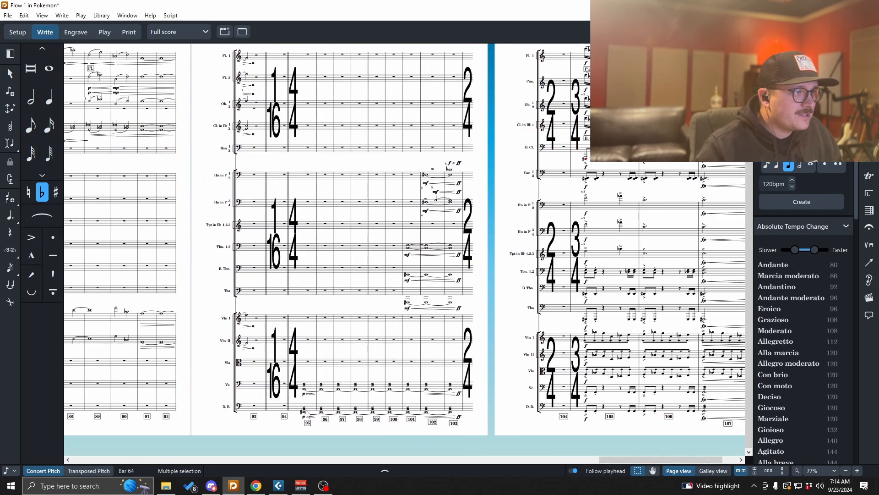
- Respell the Double Bass notes in bars 95 to 103 as F
click(305, 414)
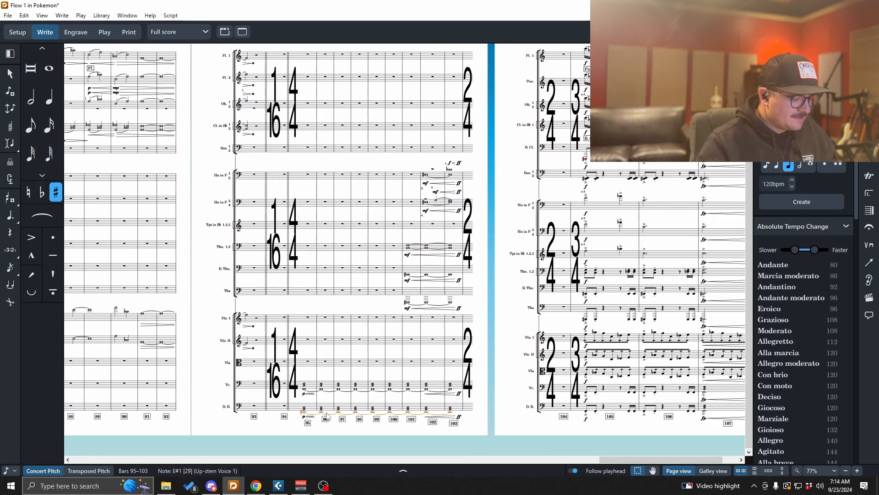
key(alt+equal)
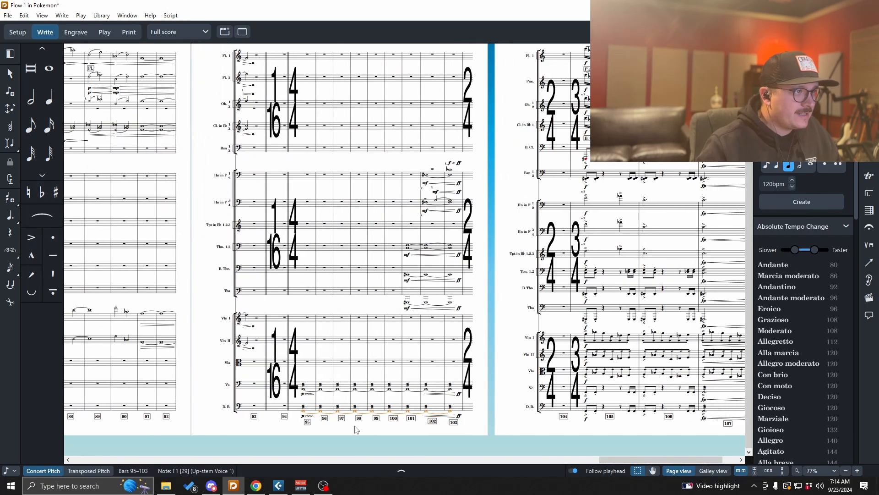
key(alt+Tab)
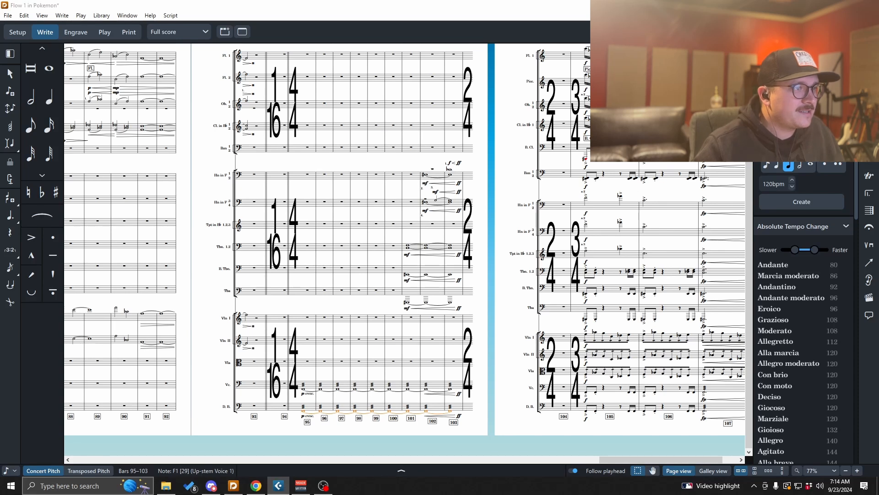
- Examine the brass and woodwind staves in bars 93 to 108 on pages 11 and 12
scroll(470, 312, up, 2)
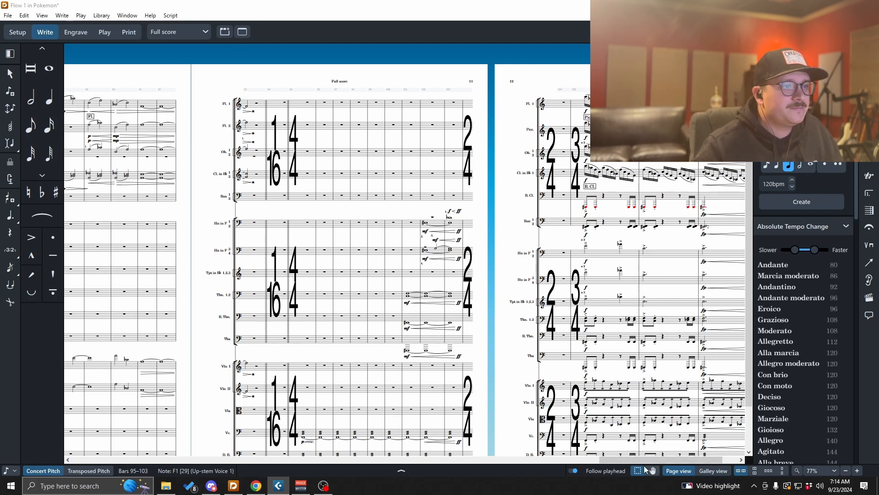
scroll(646, 442, right, 3)
scroll(627, 392, down, 2)
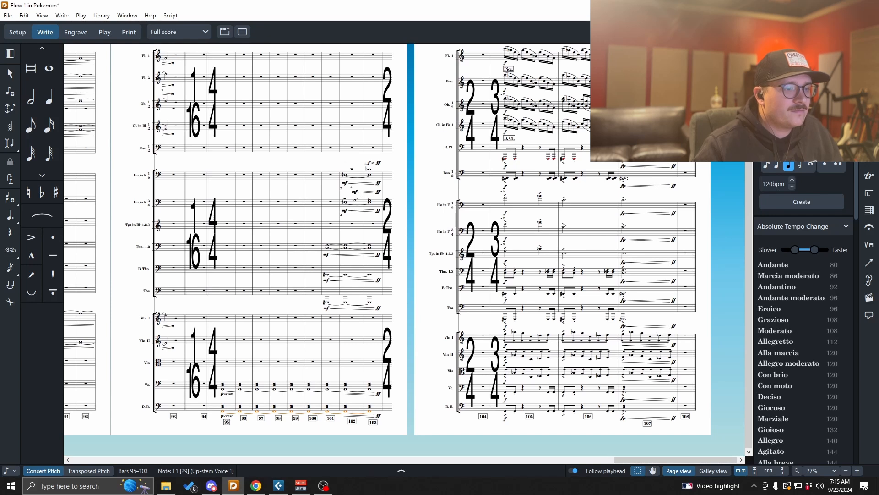
key(alt+Tab)
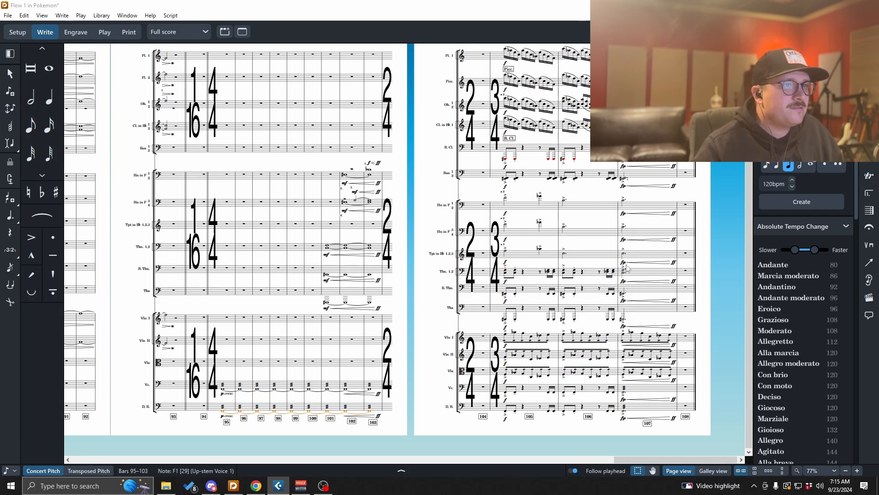
scroll(625, 265, up, 2)
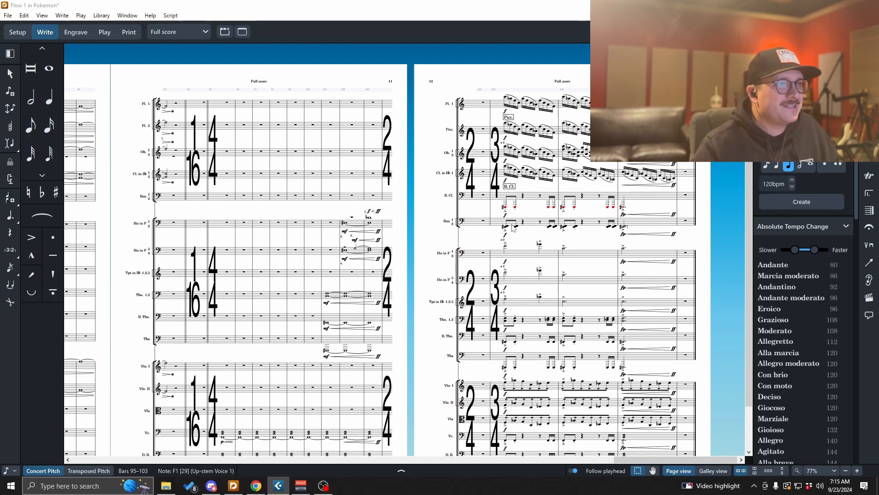
drag(506, 229, 654, 347)
scroll(654, 346, down, 2)
scroll(664, 343, up, 2)
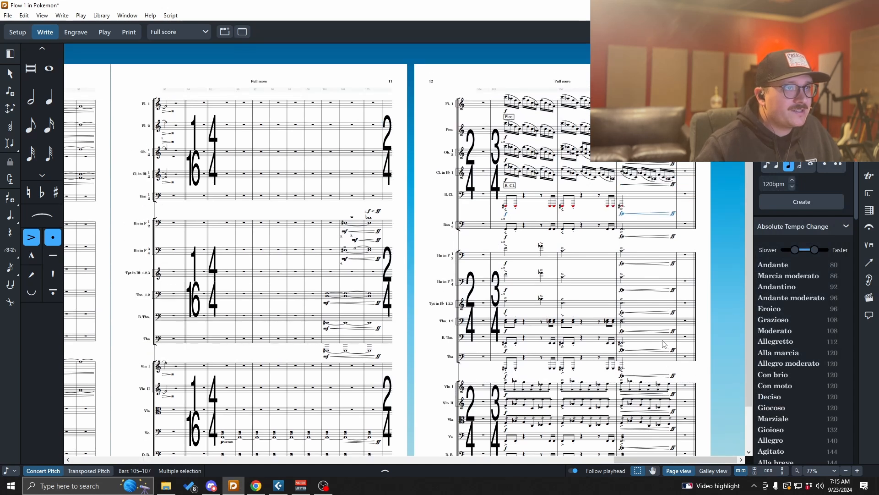
click(582, 292)
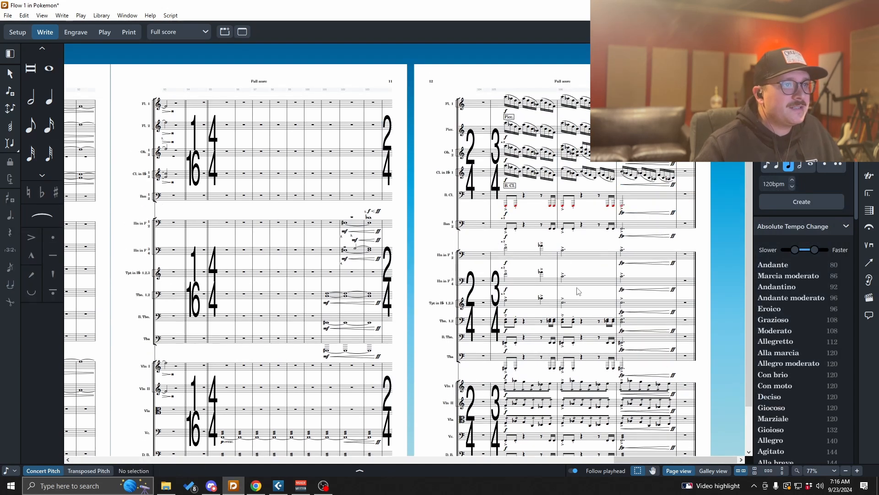
- Save the project
key(ctrl+s)
scroll(578, 298, down, 2)
scroll(526, 332, up, 2)
drag(632, 459, 533, 460)
scroll(311, 354, down, 2)
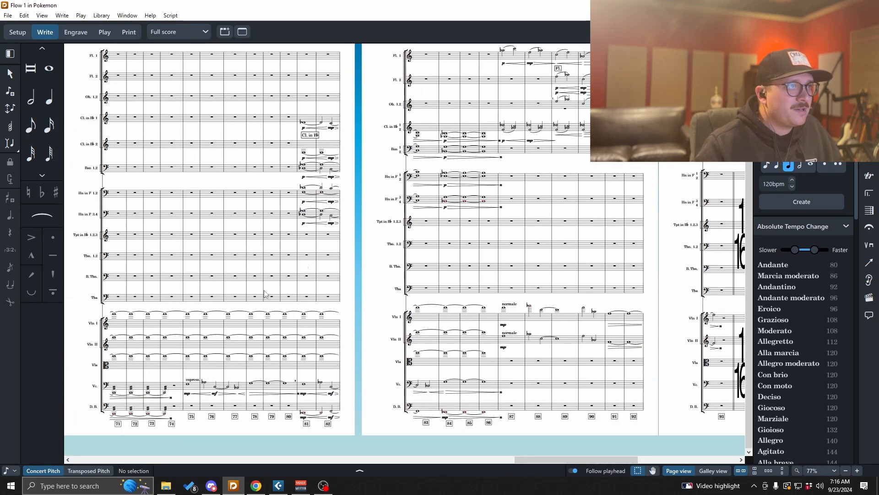
click(82, 36)
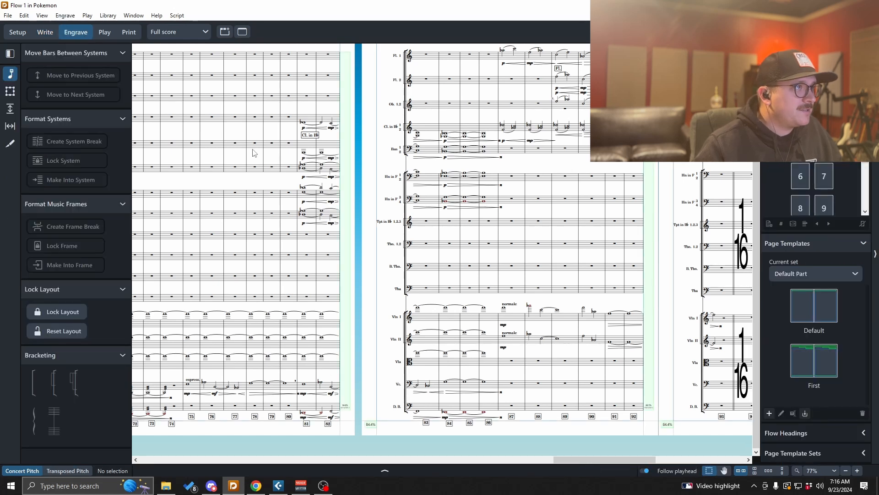
click(45, 32)
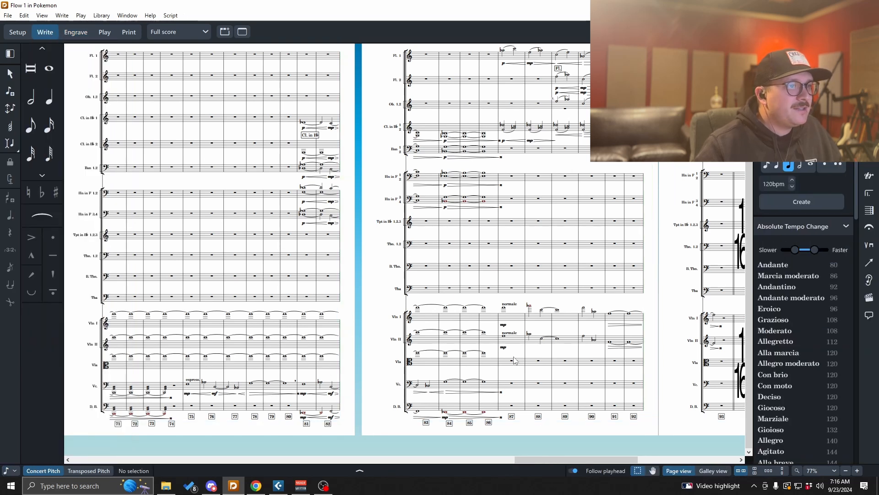
scroll(514, 371, down, 3)
drag(639, 452, 171, 447)
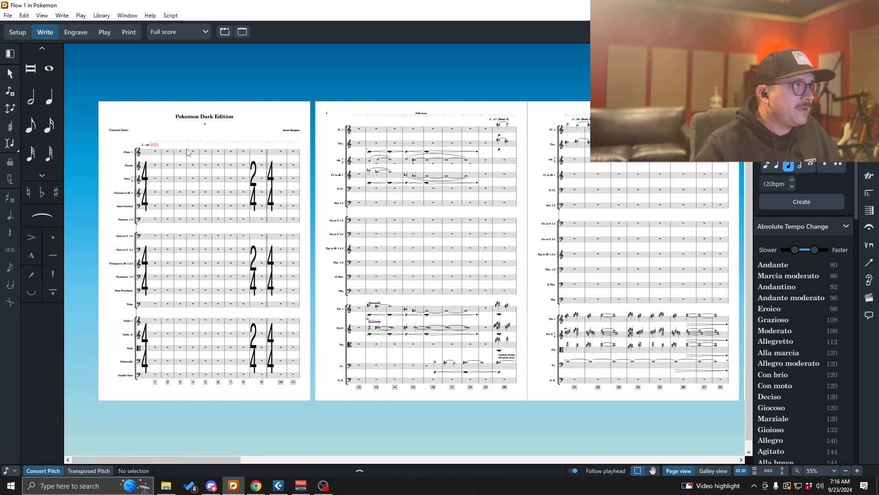
- Switch to the Violin I part layout and review its pages
click(193, 32)
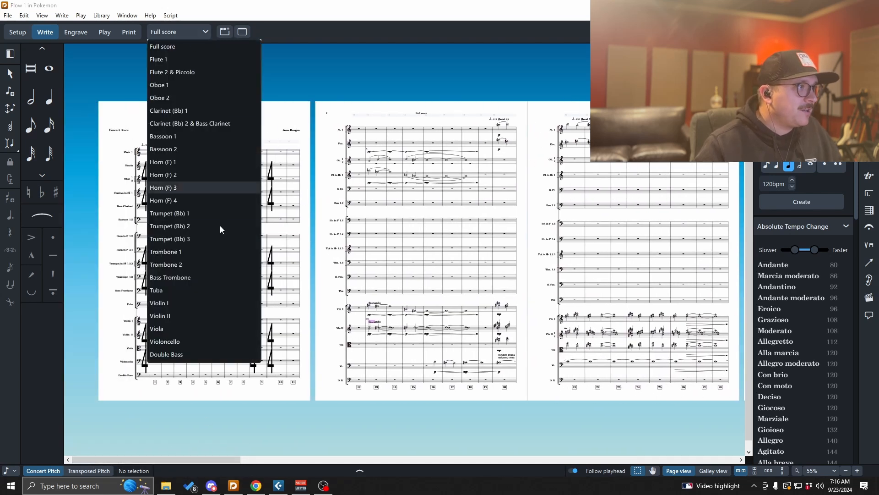
click(204, 303)
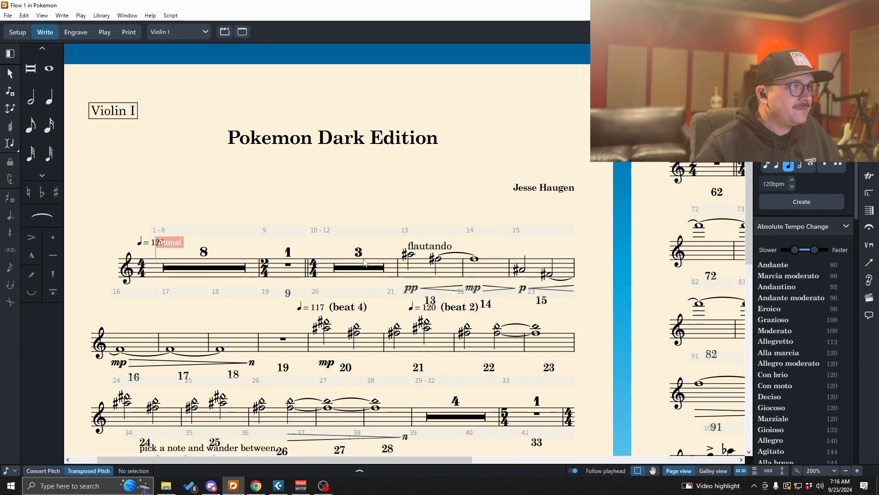
scroll(365, 263, down, 4)
scroll(365, 262, down, 2)
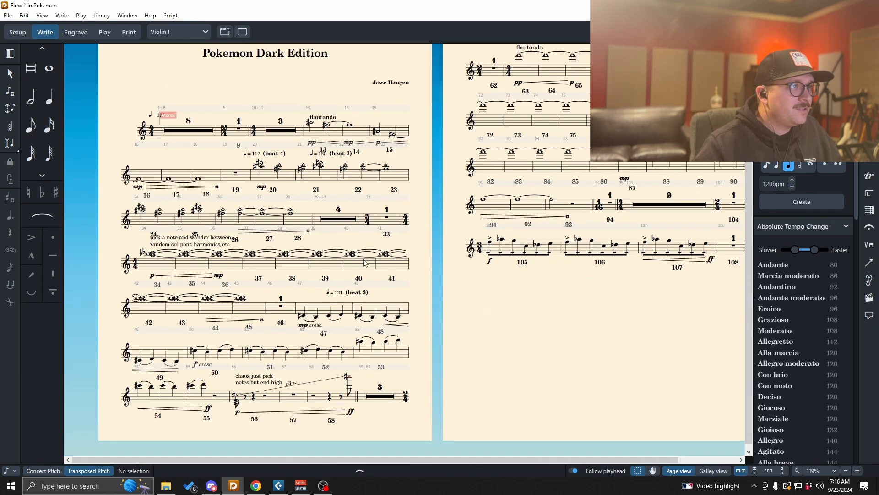
scroll(365, 263, up, 2)
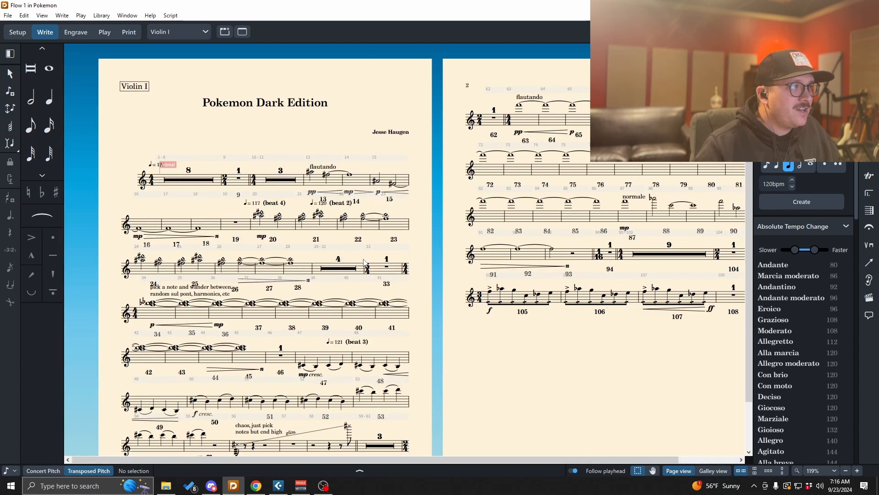
scroll(365, 262, down, 2)
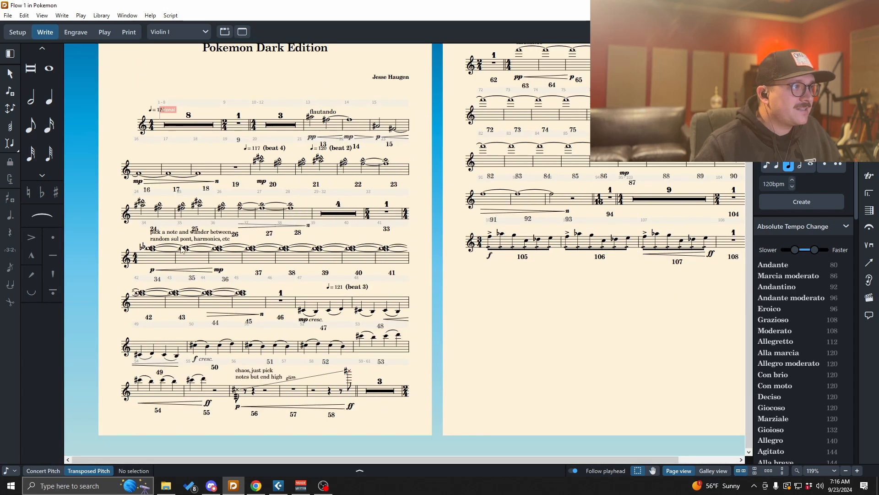
- Switch to the Oboe 1 part layout and review its pages
click(183, 32)
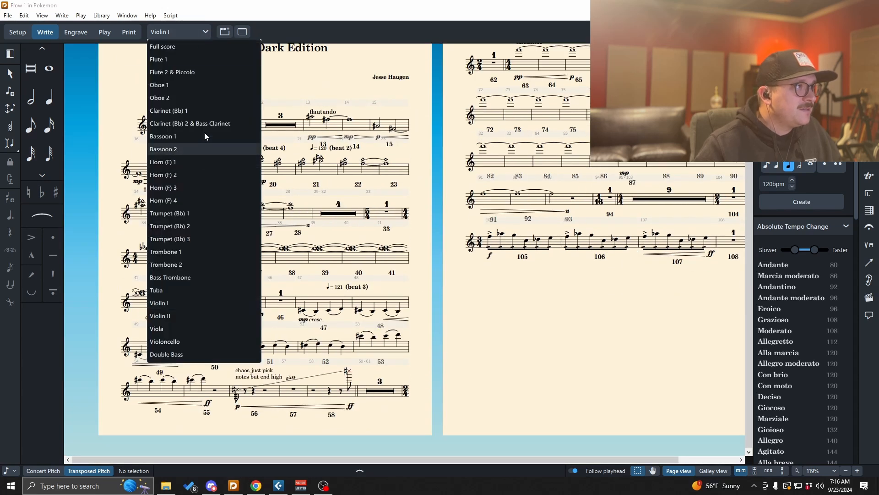
click(159, 85)
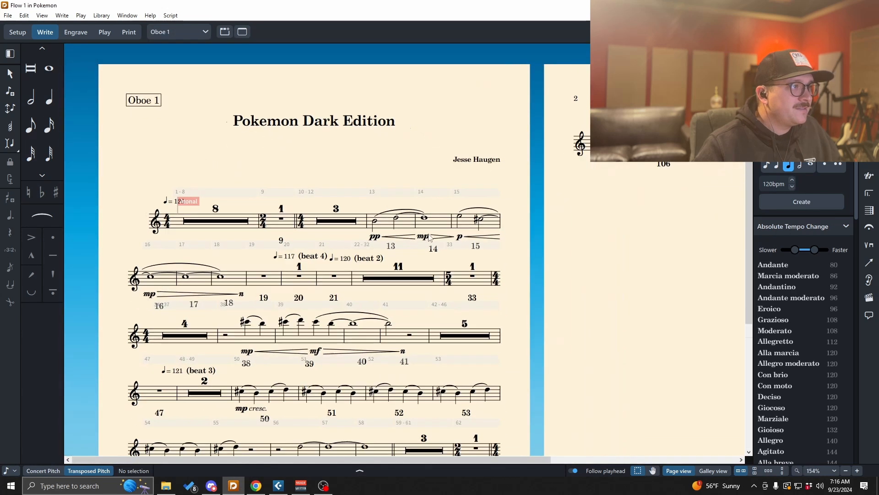
scroll(432, 237, down, 3)
ctrl+scroll(433, 236, down, 2)
scroll(455, 236, up, 2)
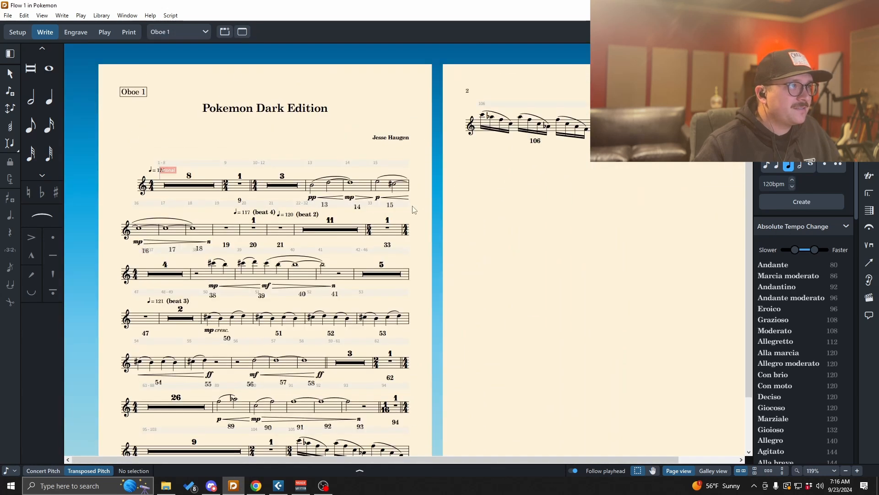
- Switch to the Horn (F) 1 part layout and scroll through its pages to review it
click(188, 31)
click(191, 160)
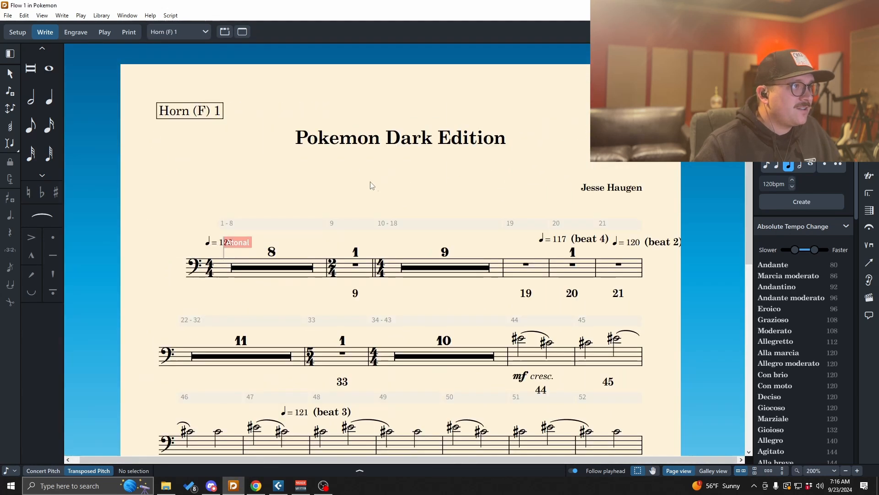
ctrl+scroll(424, 190, down, 2)
scroll(425, 190, down, 3)
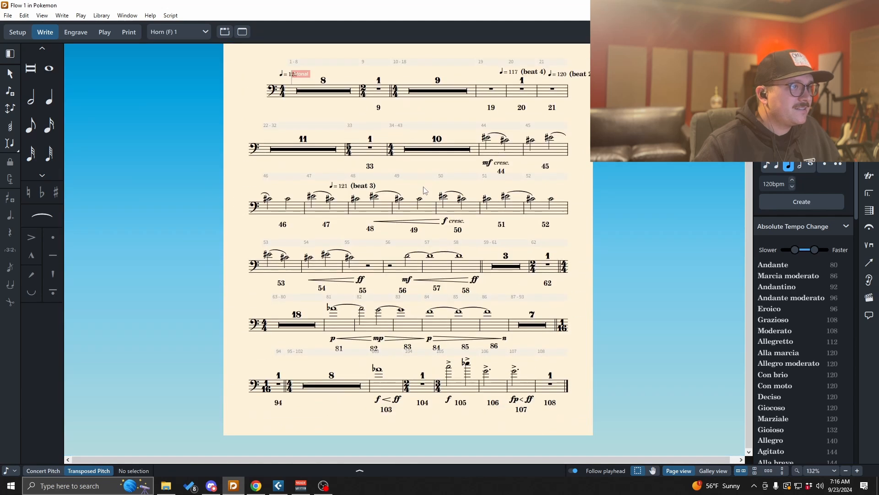
scroll(425, 191, up, 3)
- Switch to the Trombone 1 part layout and review its page
click(187, 31)
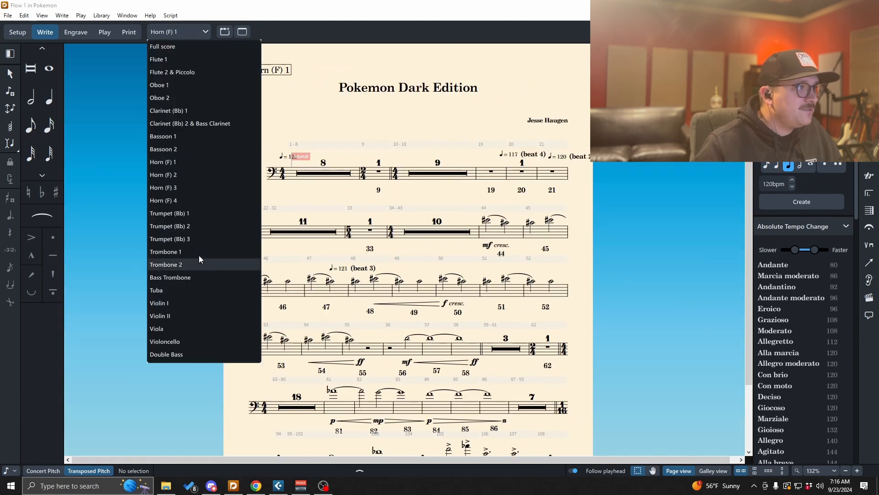
click(183, 252)
ctrl+scroll(422, 236, down, 2)
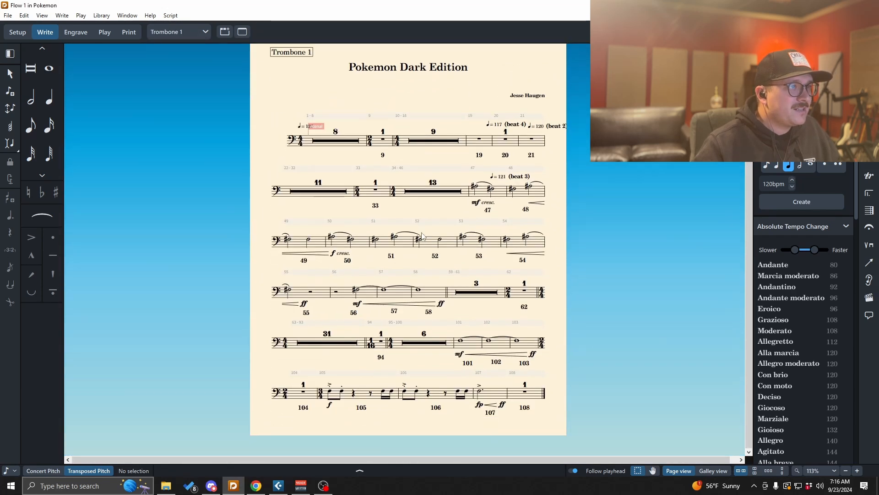
- Switch to the Trumpet (Bb) 2 part layout and scroll through its page to review it
click(201, 32)
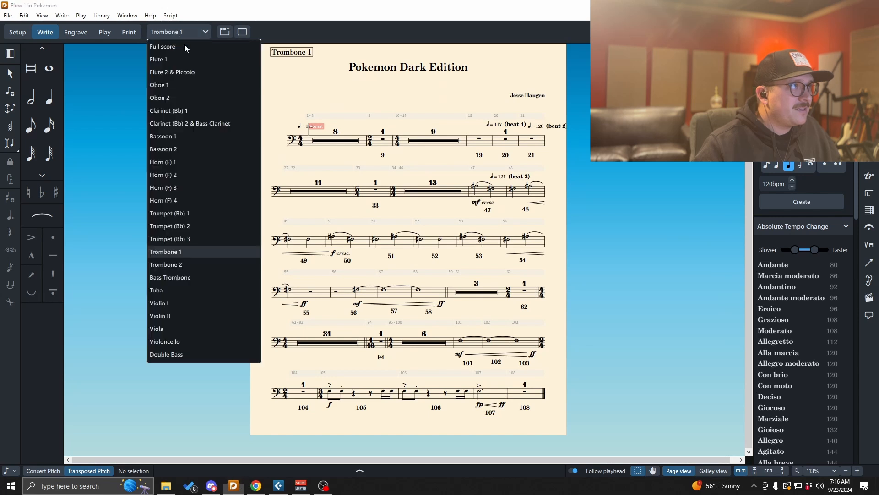
click(200, 227)
ctrl+scroll(417, 255, up, 2)
scroll(418, 256, down, 5)
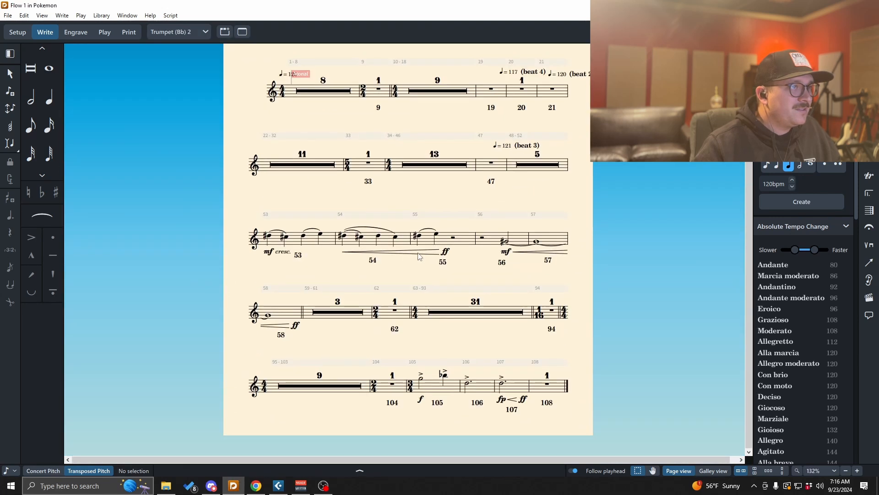
scroll(420, 256, up, 2)
- Switch to the Violoncello part layout and review its pages
click(201, 32)
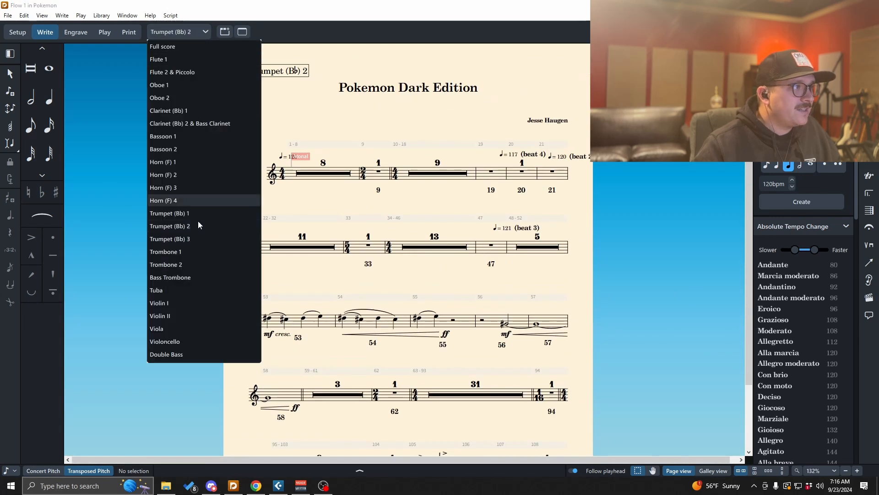
click(182, 340)
ctrl+scroll(369, 255, down, 6)
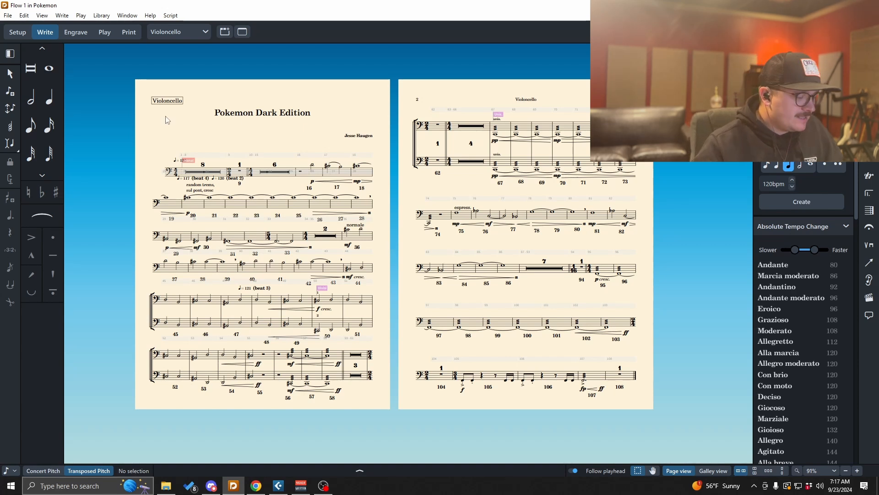
- In Layout Options, enable condensing for the Violin I, Violin II, Viola and Violoncello part layouts and apply
key(ctrl+shift+l)
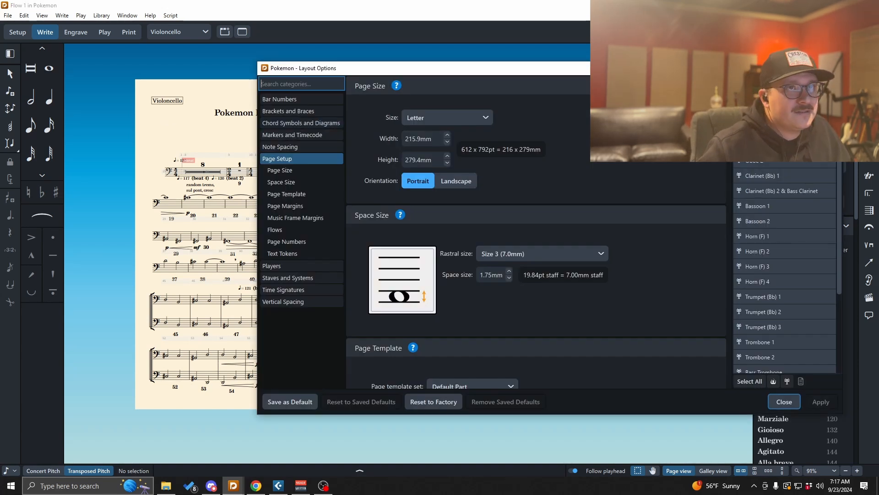
scroll(791, 192, down, 3)
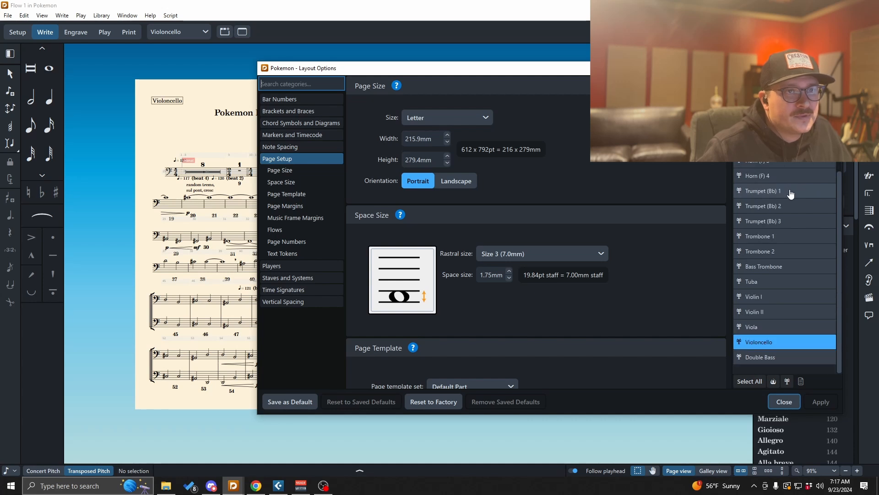
shift+click(780, 341)
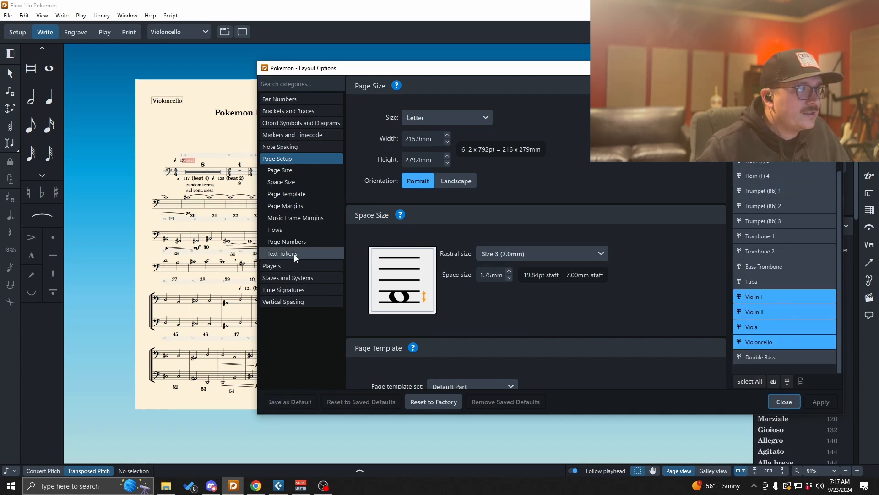
click(295, 268)
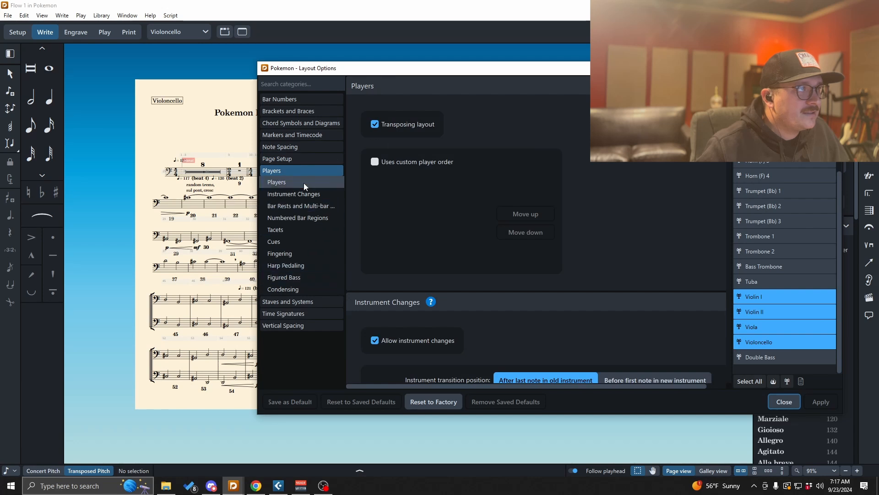
click(306, 288)
click(375, 124)
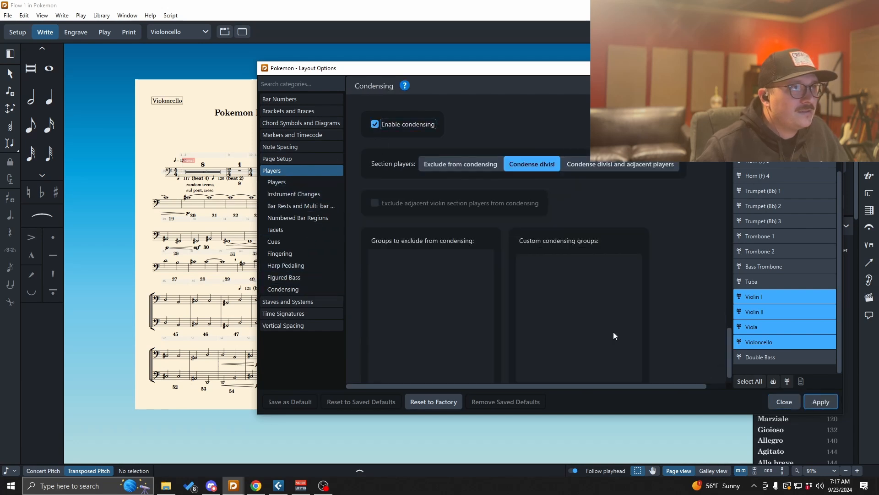
click(820, 401)
click(786, 402)
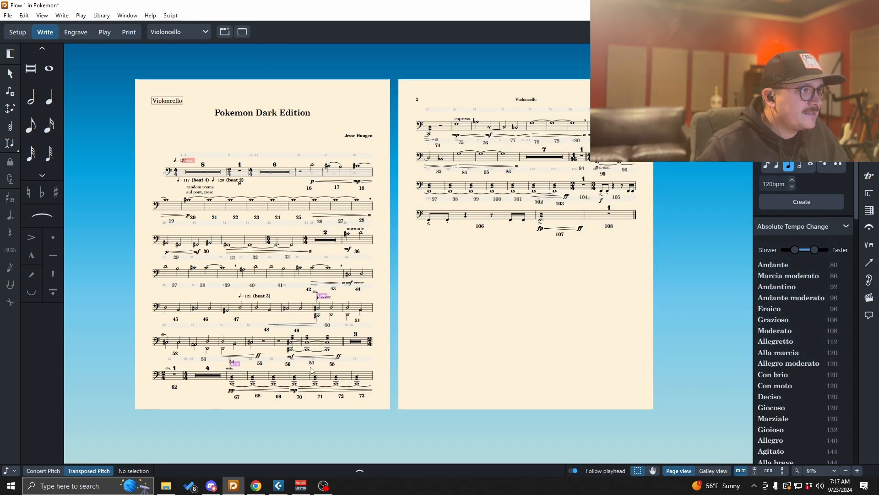
- Switch to the Viola part layout and scroll through its pages to review it
click(186, 30)
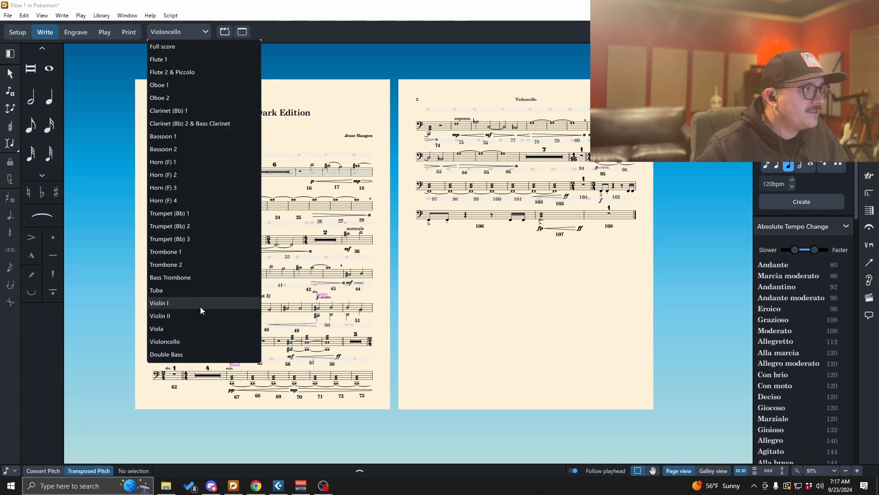
click(187, 328)
ctrl+scroll(342, 315, down, 5)
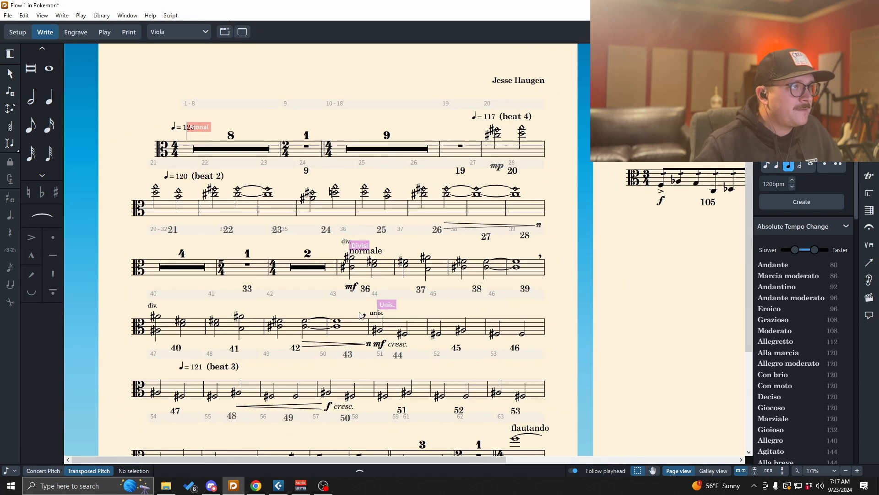
ctrl+scroll(353, 290, down, 2)
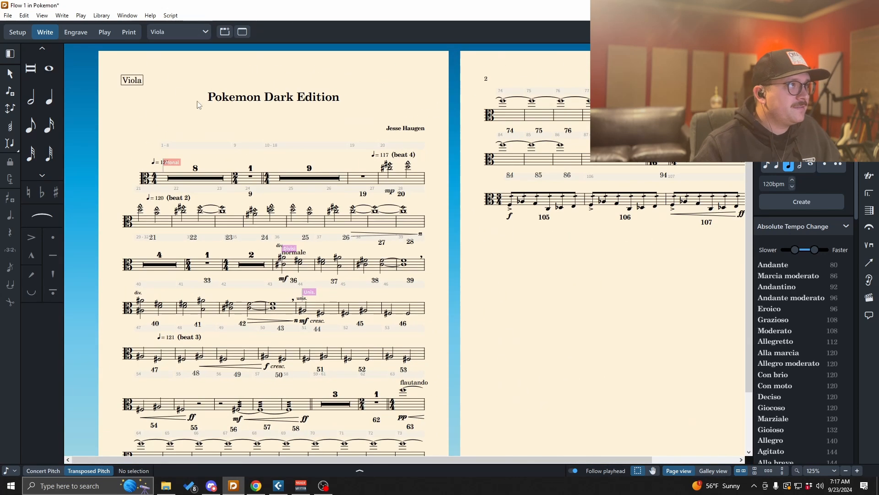
- Switch to the Violin II part layout and scroll through its pages to review it
click(188, 34)
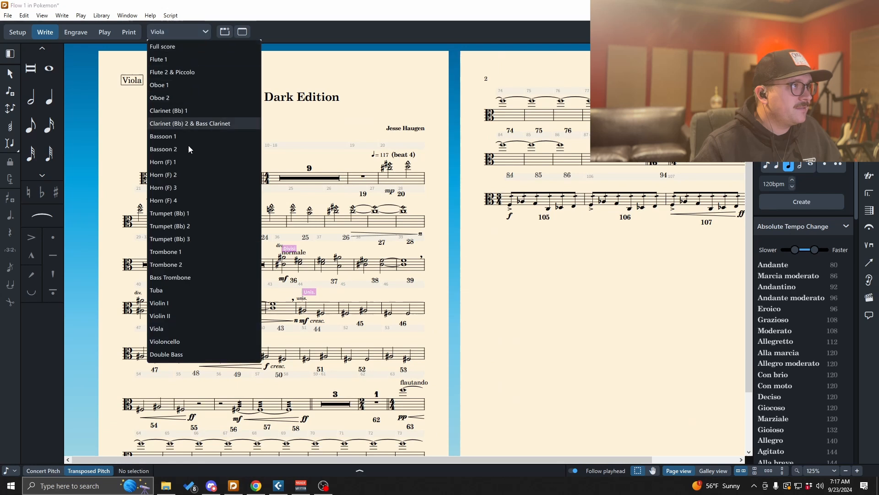
click(186, 315)
ctrl+scroll(320, 249, down, 8)
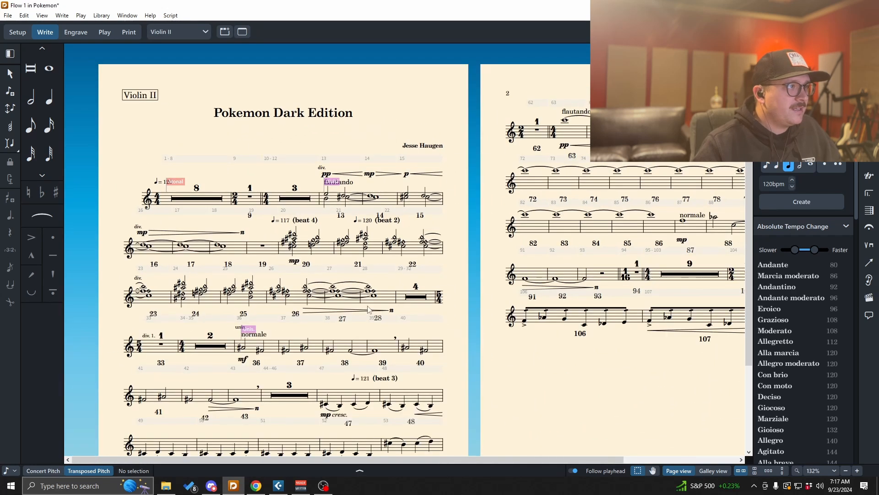
ctrl+scroll(394, 326, down, 2)
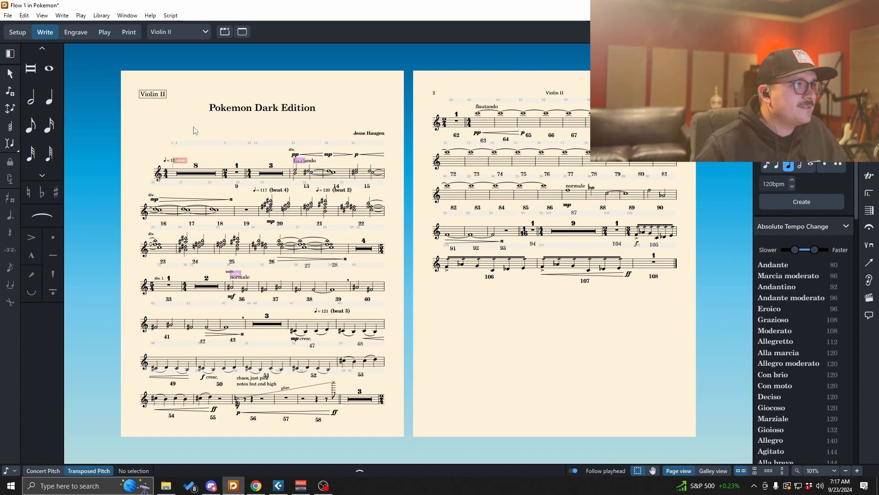
- Return to the full score layout
click(188, 31)
key(Escape)
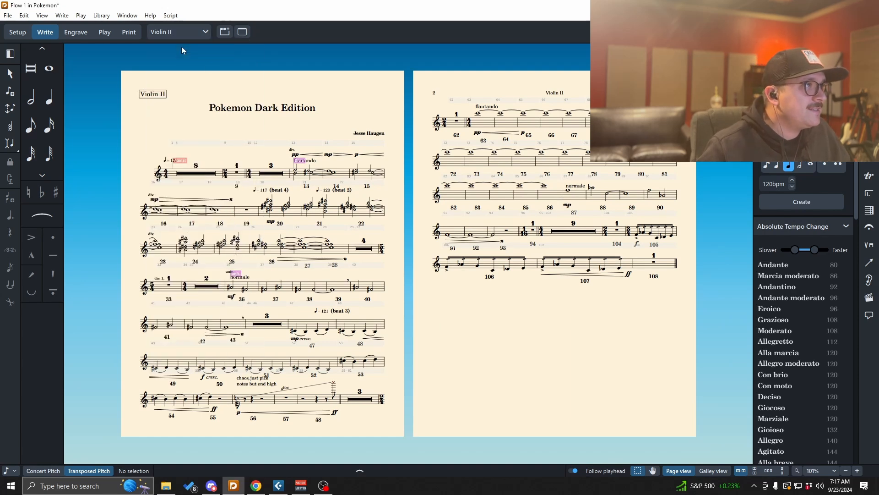
key(w)
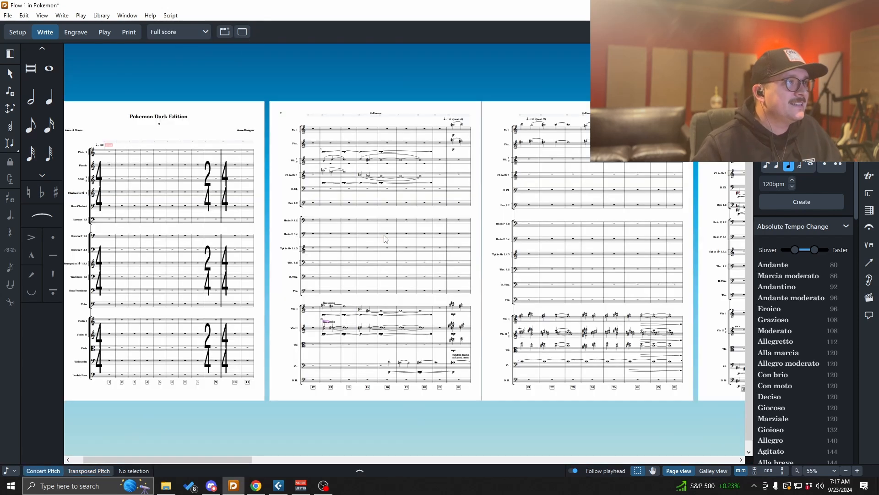